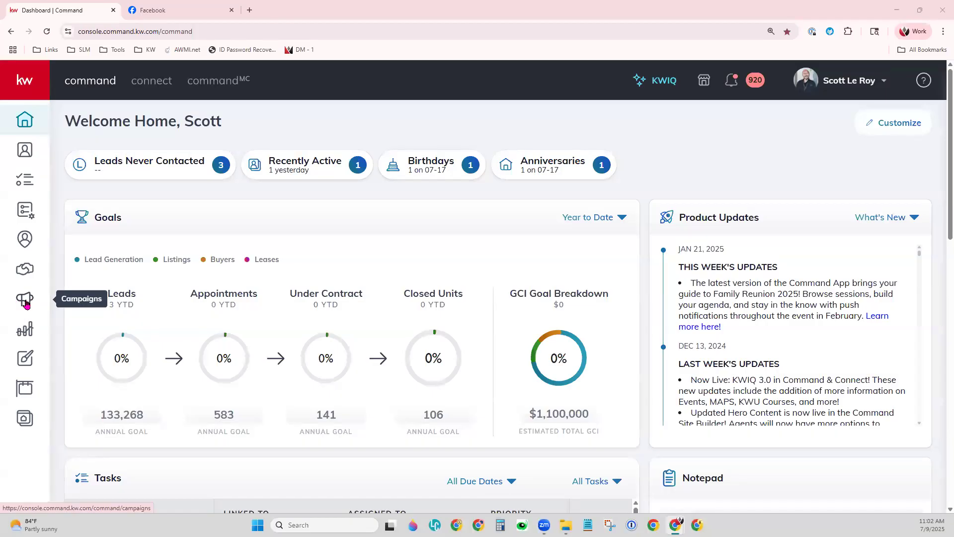
Open the Campaigns dashboard from the sidebar to review paid-ads quick-start links, then switch to the Facebook tab.
{"action": "left_click", "coordinate": [22, 87]}
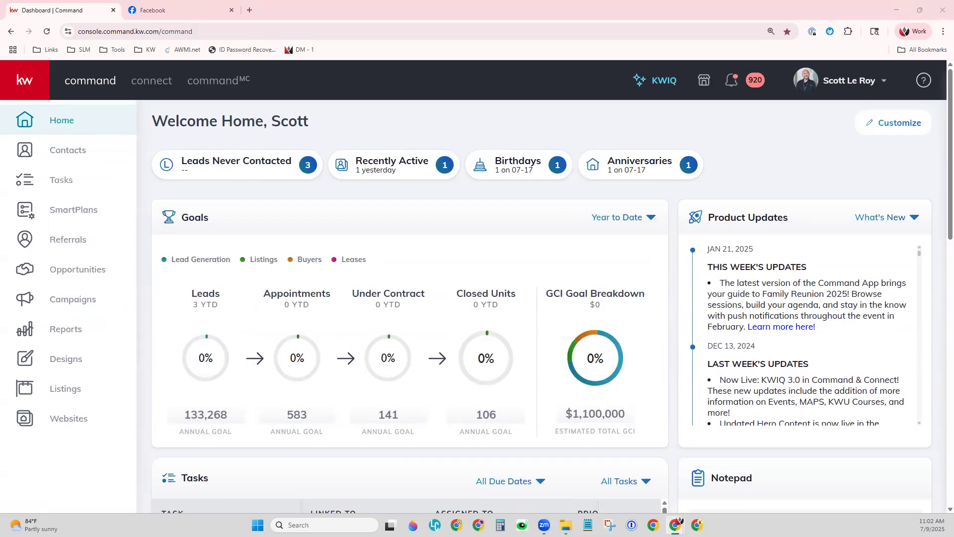
{"action": "left_click", "coordinate": [31, 81]}
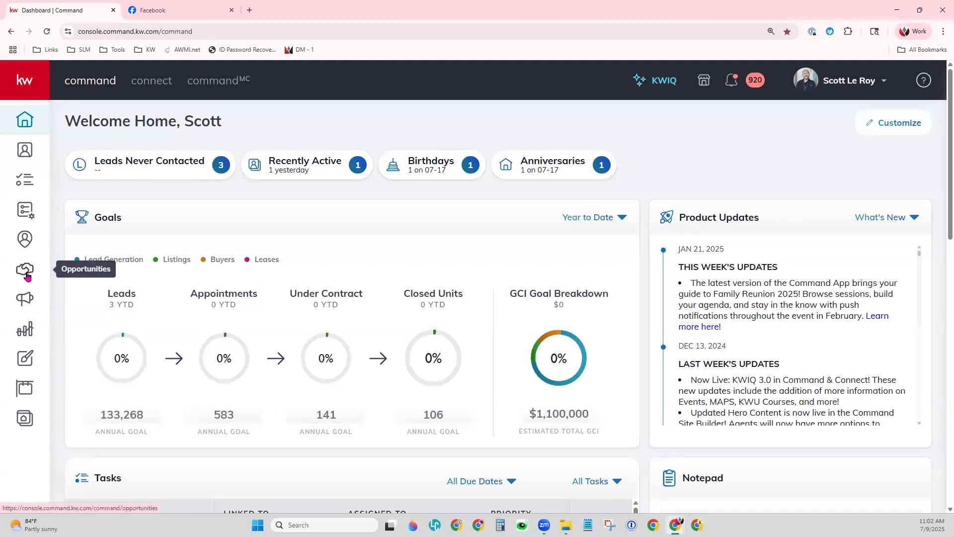
{"action": "left_click", "coordinate": [24, 299]}
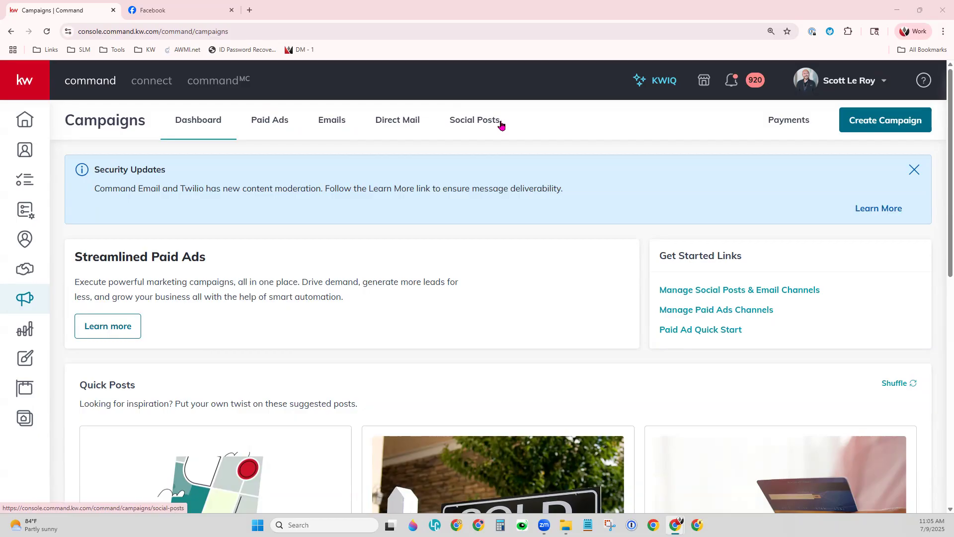
{"action": "left_click", "coordinate": [199, 11]}
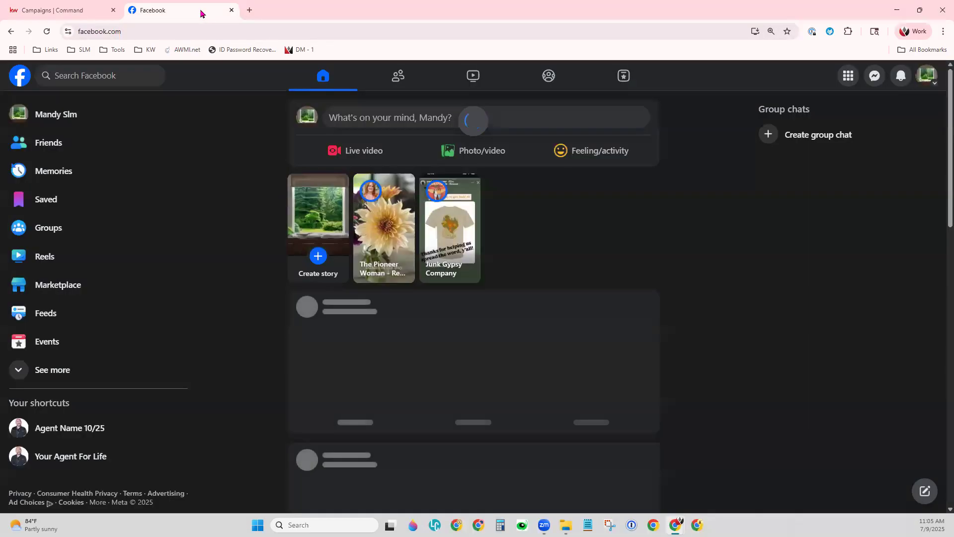
Zoom the Facebook feed in two steps to 150%.
{"action": "key", "text": "ctrl+plus"}
{"action": "key", "text": "ctrl+plus"}
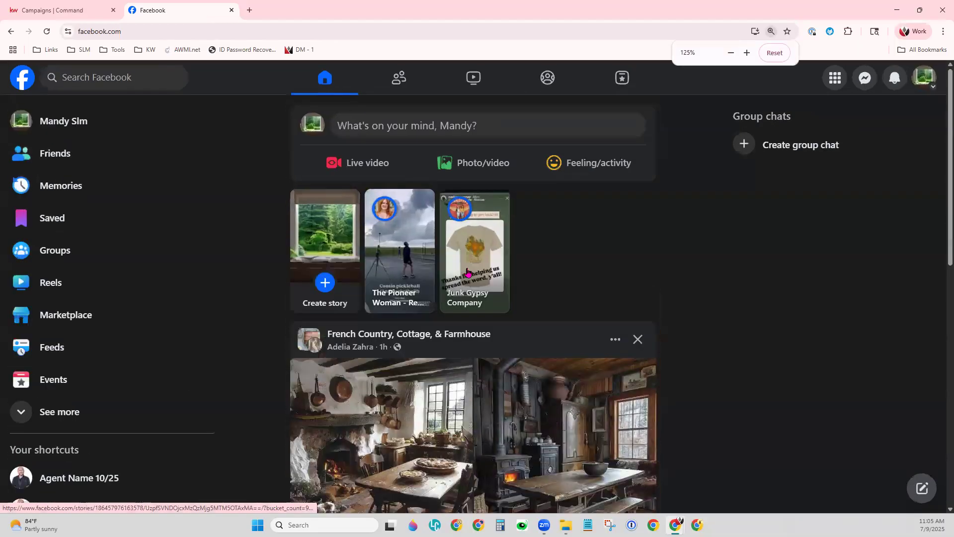
{"action": "key", "text": "ctrl+plus"}
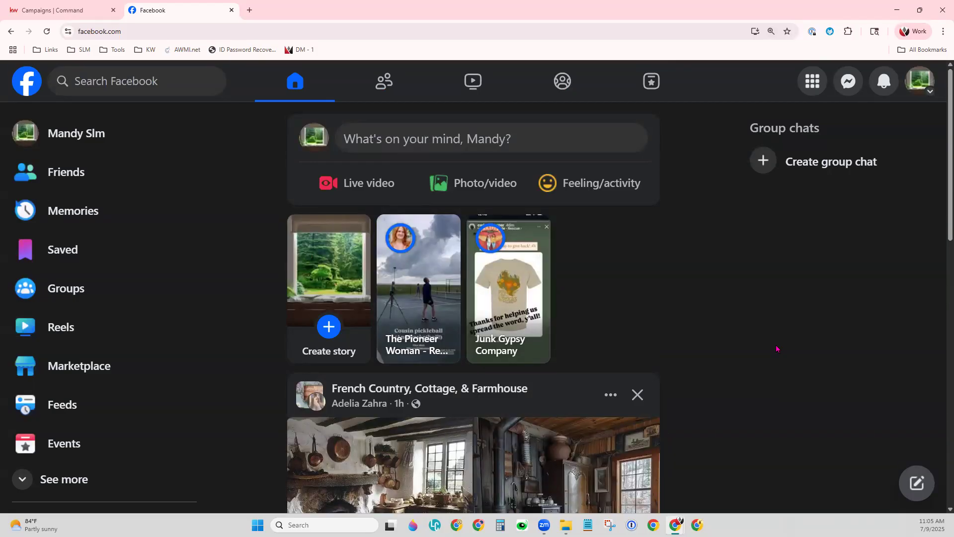
Open Facebook's grid Menu listing Social shortcuts and Create options.
{"action": "left_click", "coordinate": [816, 85]}
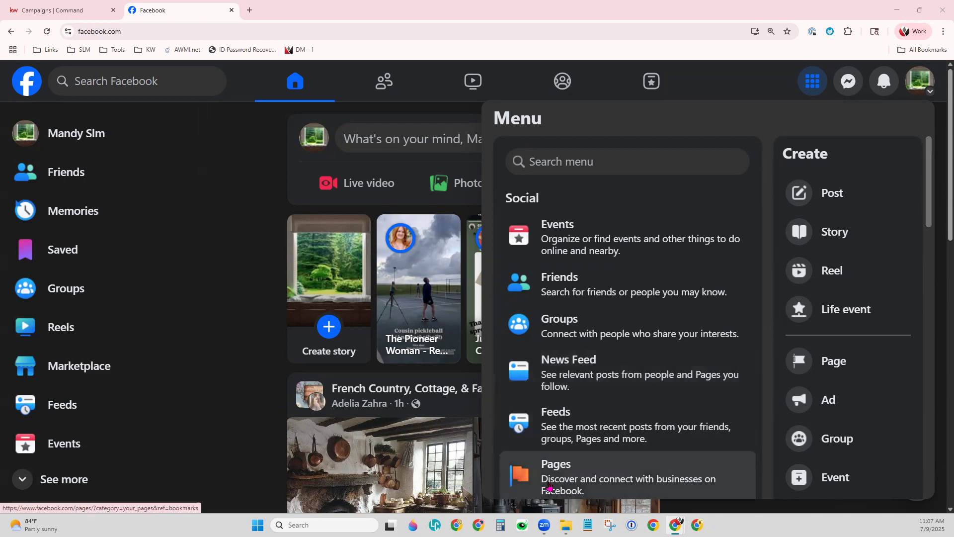
Go to Pages under Social to list the two managed pages.
{"action": "left_click", "coordinate": [549, 482]}
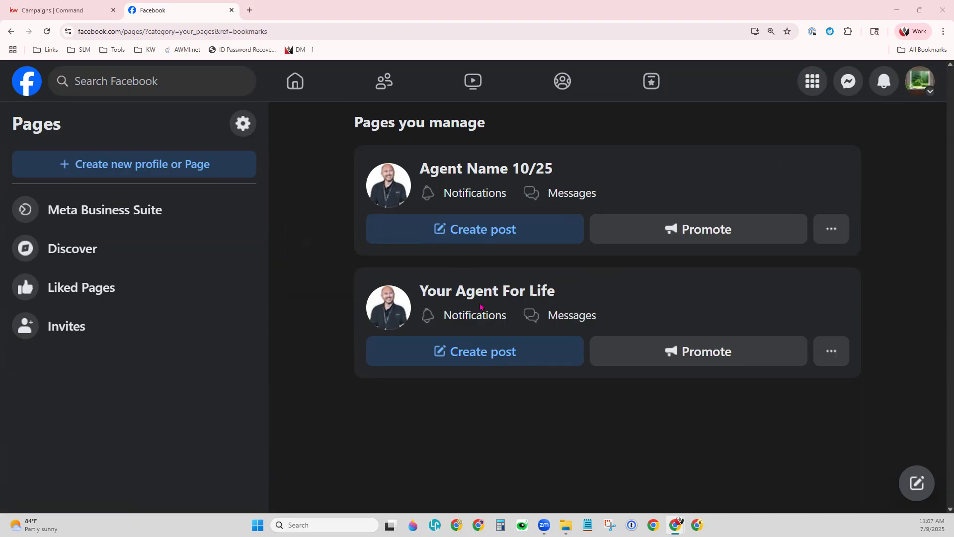
Open the Agent Name 10/25 page, switch to managing it as the Page, and open a new tab.
{"action": "left_click", "coordinate": [465, 170]}
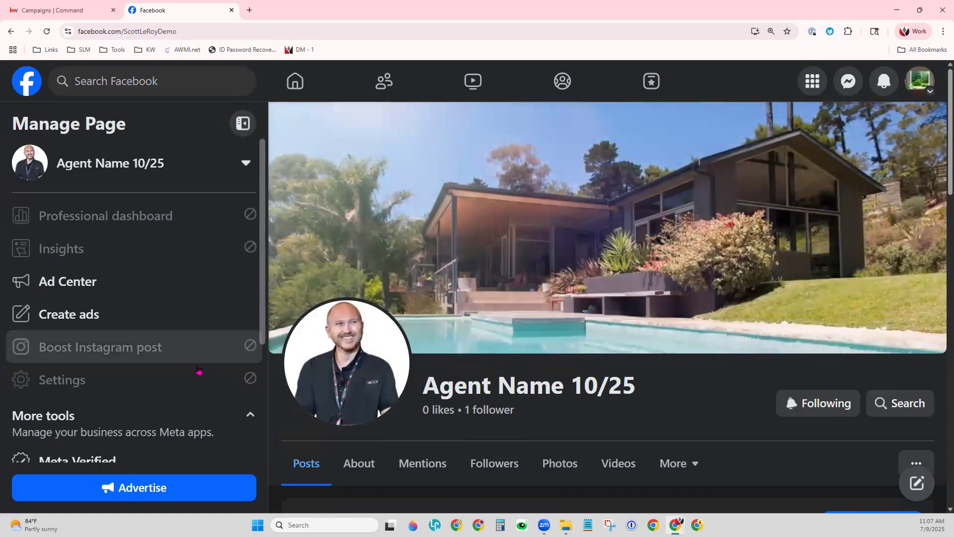
{"action": "scroll", "coordinate": [777, 460], "scroll_direction": "down", "scroll_amount": 2}
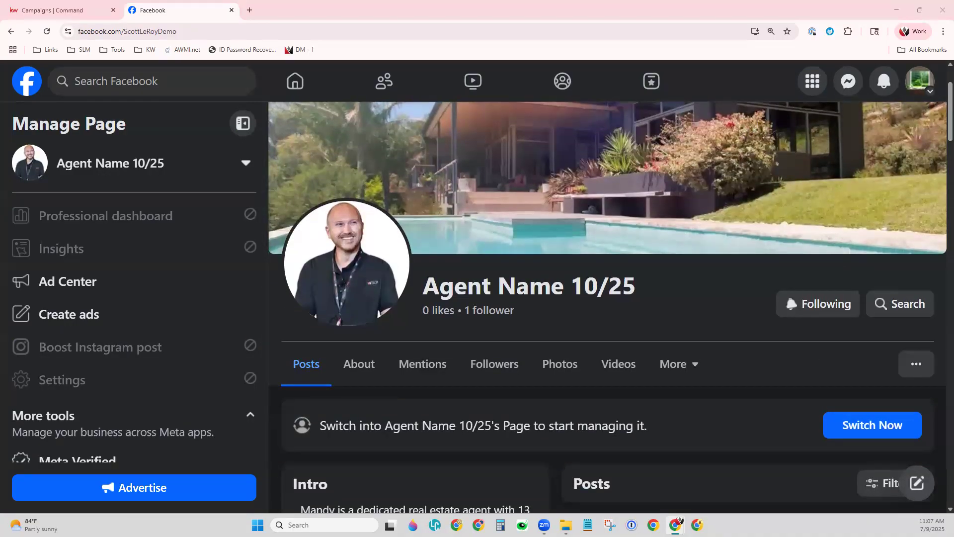
{"action": "scroll", "coordinate": [187, 423], "scroll_direction": "down", "scroll_amount": 4}
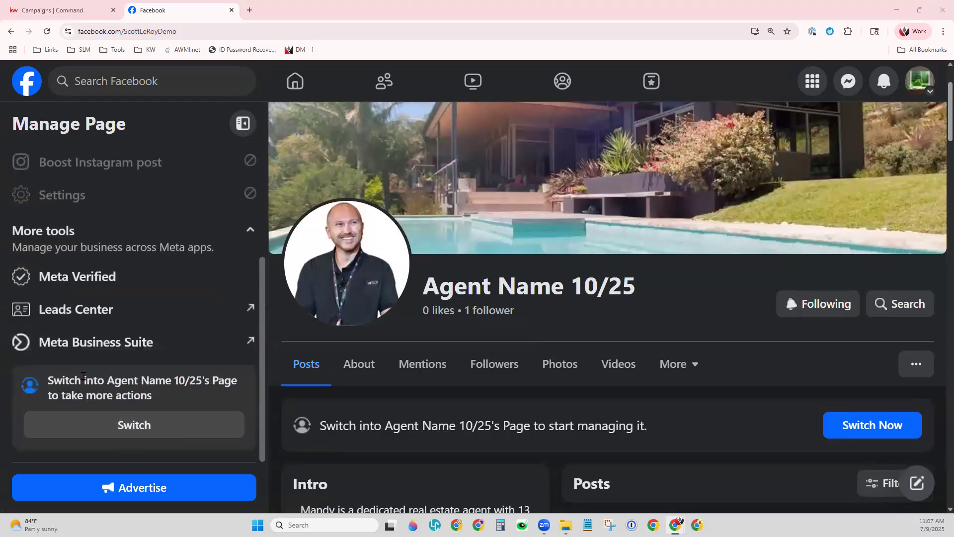
{"action": "left_click", "coordinate": [875, 426]}
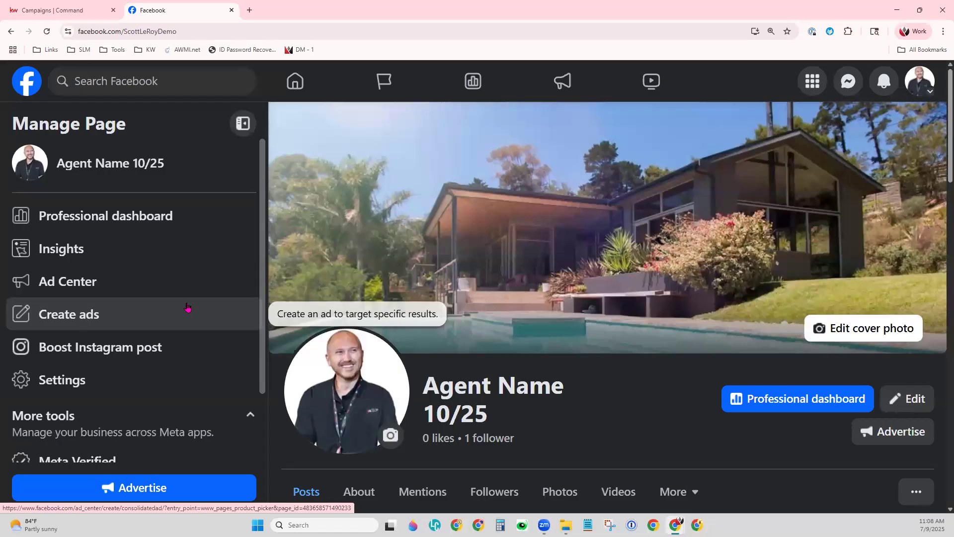
{"action": "left_click", "coordinate": [249, 10]}
Load instagram.com and open account Settings from More, scrolling down to For professionals.
{"action": "type", "text": "instagram.com"}
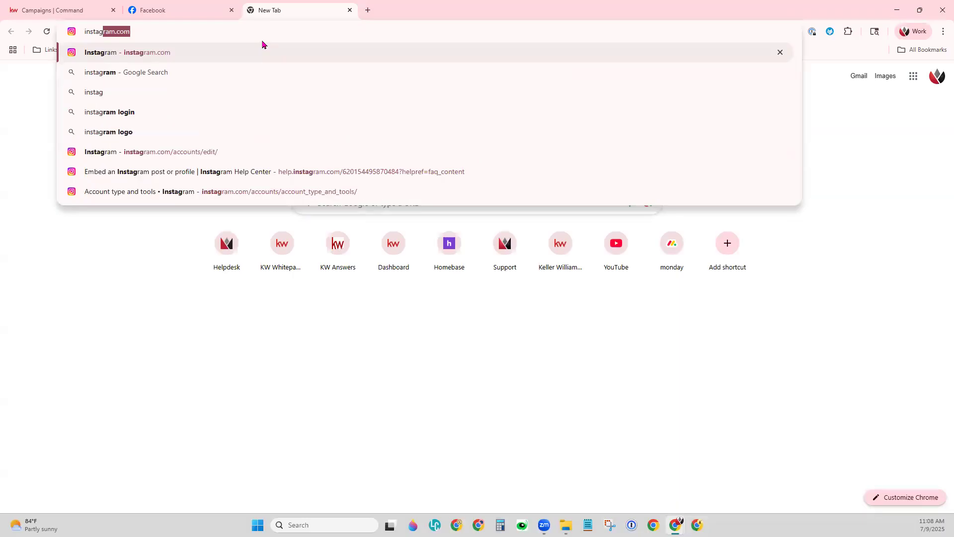
{"action": "key", "text": "Return"}
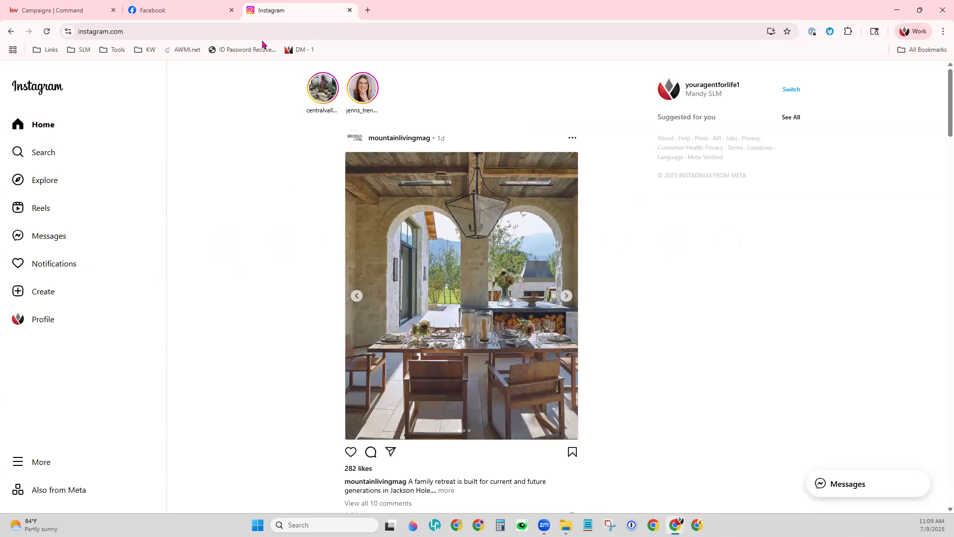
{"action": "left_click", "coordinate": [23, 467]}
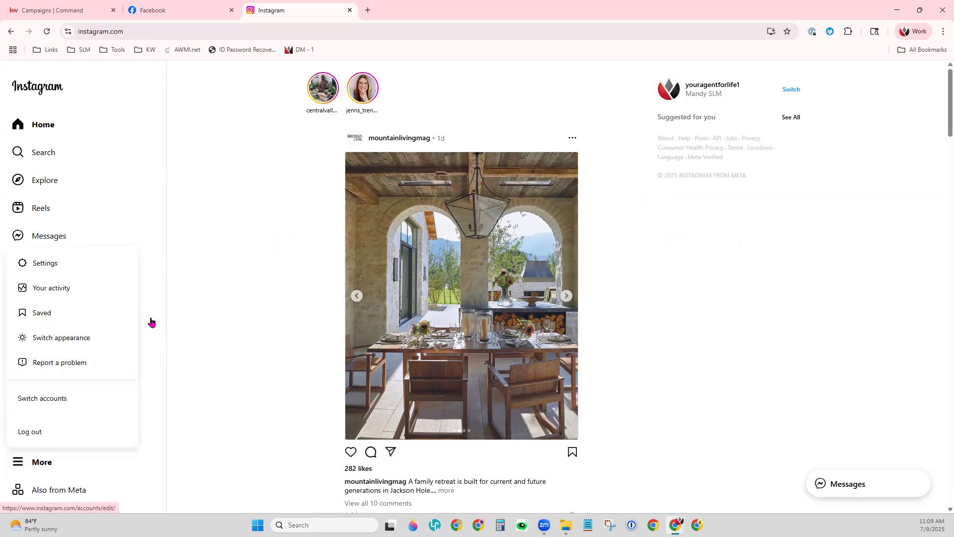
{"action": "left_click", "coordinate": [45, 269]}
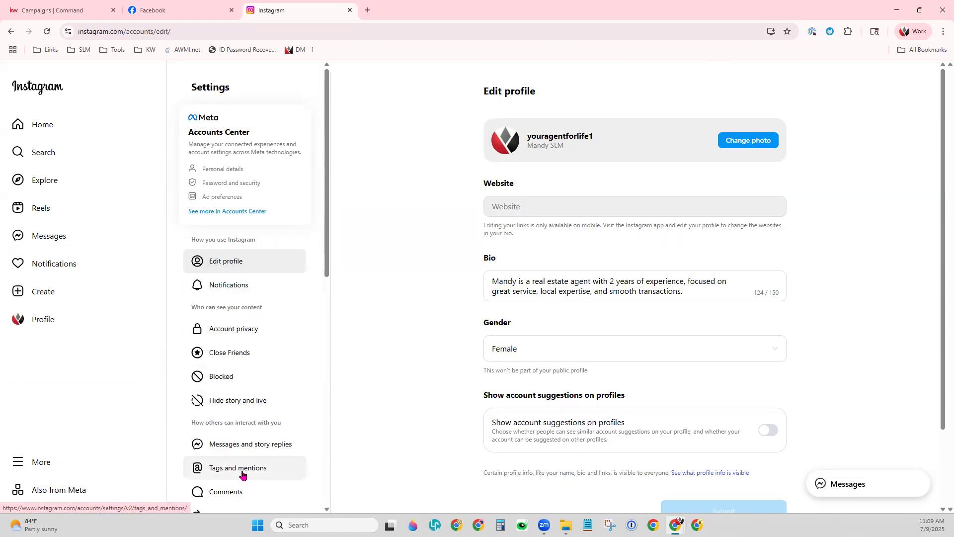
{"action": "scroll", "coordinate": [239, 478], "scroll_direction": "down", "scroll_amount": 6}
{"action": "scroll", "coordinate": [242, 476], "scroll_direction": "down", "scroll_amount": 1}
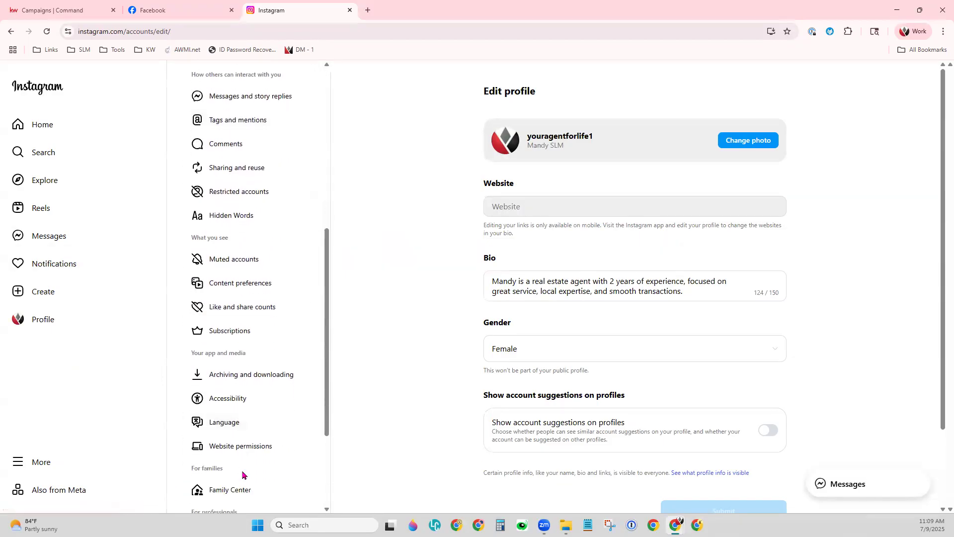
{"action": "scroll", "coordinate": [242, 476], "scroll_direction": "down", "scroll_amount": 3}
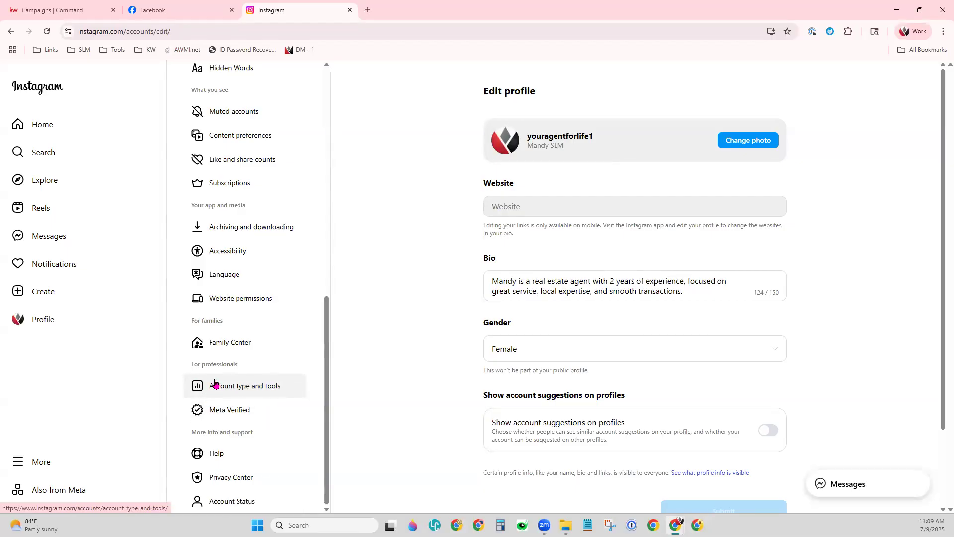
Begin switching to a professional account from Account type and tools, choosing Business.
{"action": "left_click", "coordinate": [253, 386]}
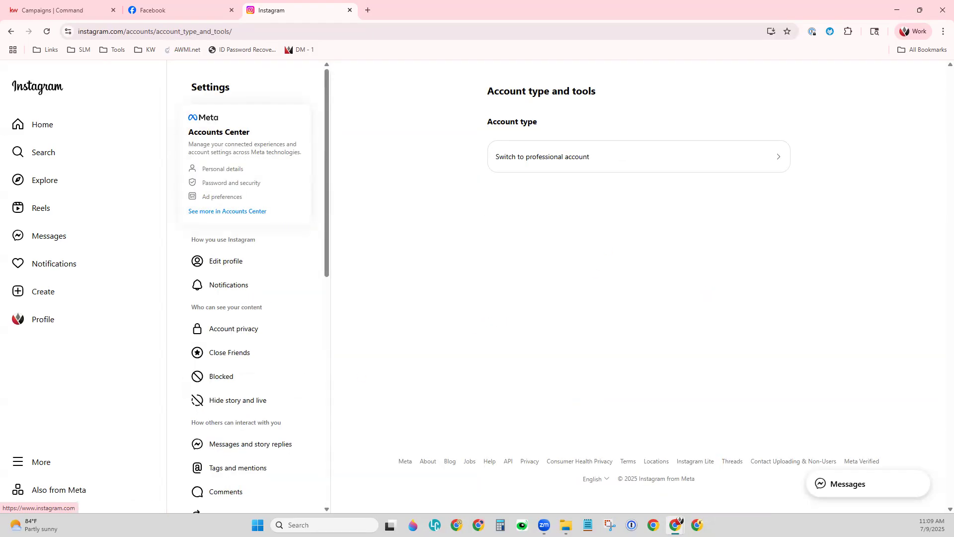
{"action": "left_click", "coordinate": [581, 168]}
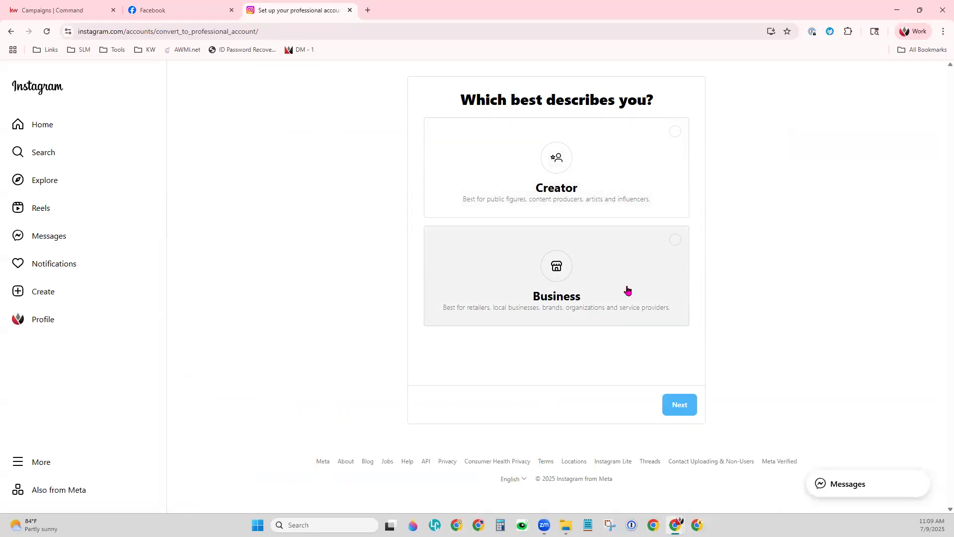
{"action": "left_click", "coordinate": [681, 249]}
{"action": "left_click", "coordinate": [689, 412]}
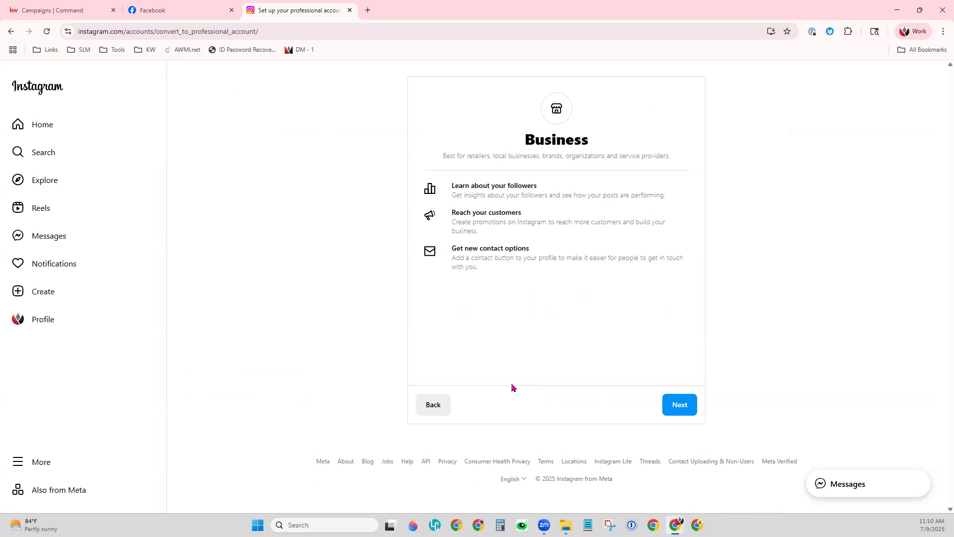
{"action": "left_click", "coordinate": [683, 403]}
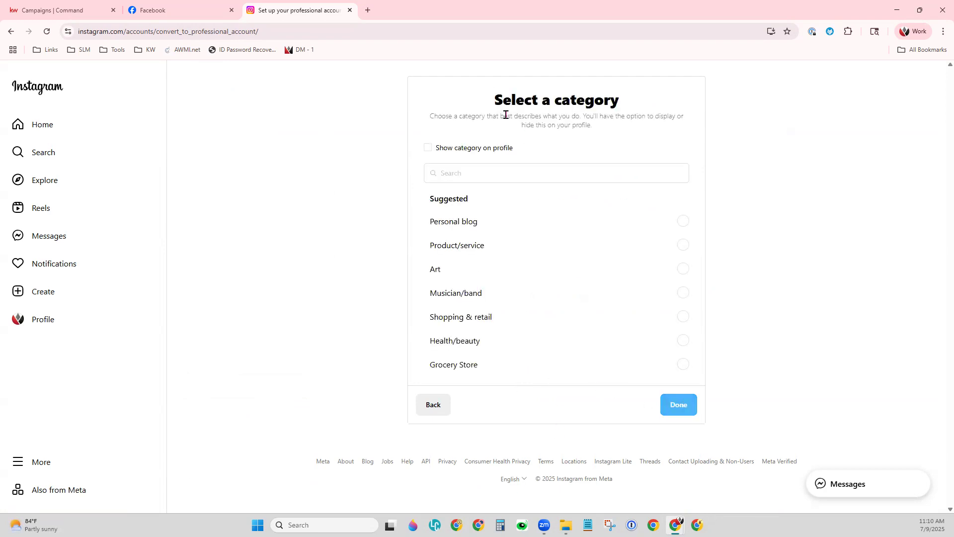
Search 'real', pick Real Estate Agent, show the category on the profile, and confirm.
{"action": "left_click", "coordinate": [482, 170]}
{"action": "type", "text": "real"}
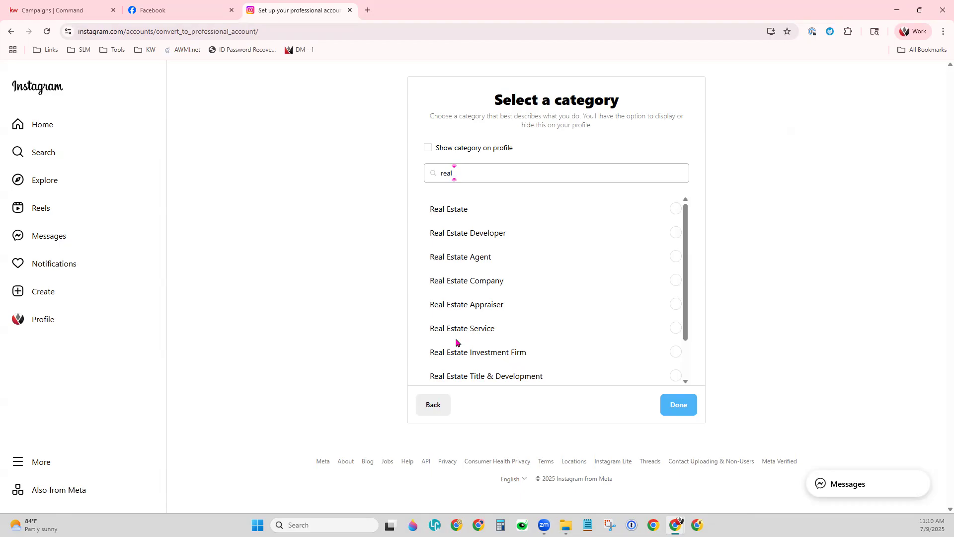
{"action": "left_click", "coordinate": [675, 256]}
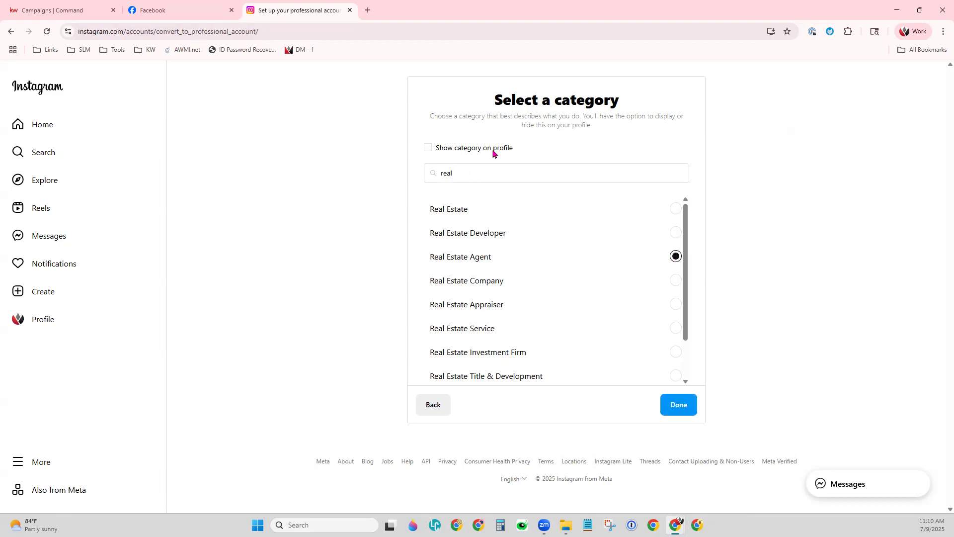
{"action": "left_click", "coordinate": [428, 150]}
{"action": "left_click", "coordinate": [670, 410]}
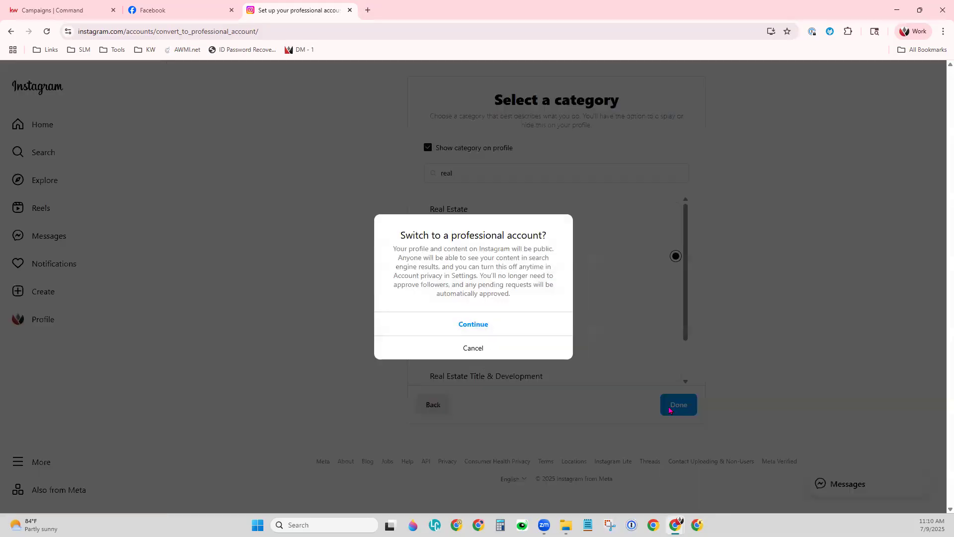
Confirm the professional account switch and choose not to use contact info.
{"action": "left_click", "coordinate": [452, 329]}
{"action": "left_click", "coordinate": [475, 330]}
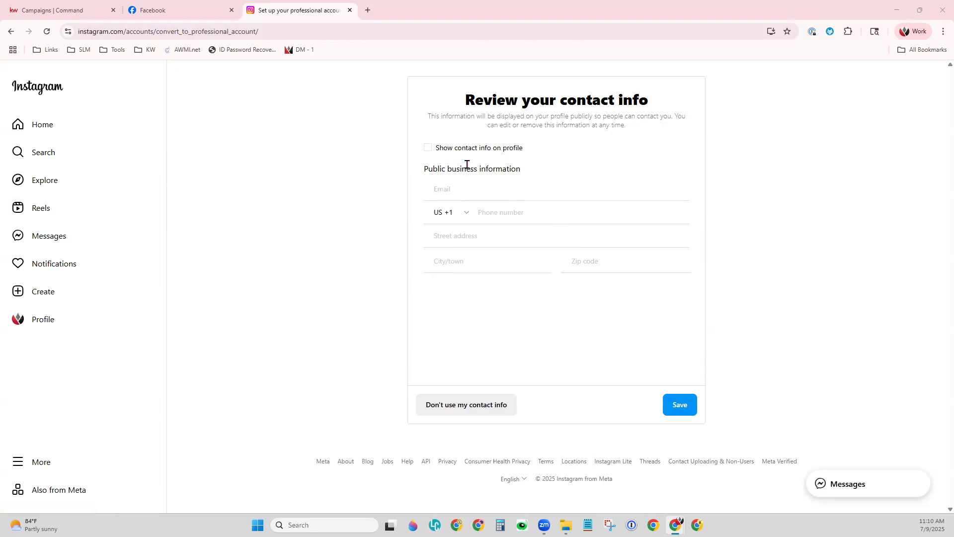
{"action": "left_click", "coordinate": [427, 149]}
{"action": "left_click", "coordinate": [451, 408]}
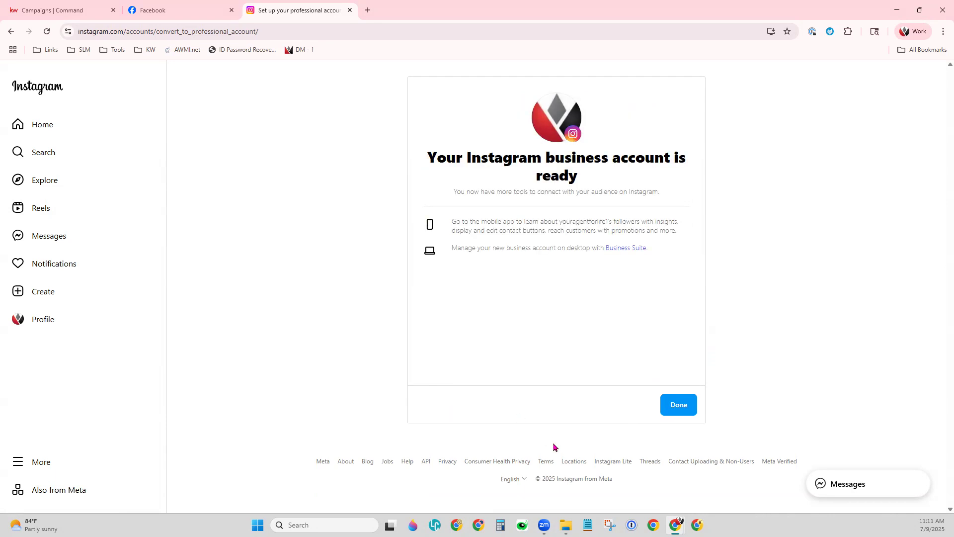
Finish the business account setup with Done and return to the Facebook Page tab.
{"action": "left_click", "coordinate": [687, 410]}
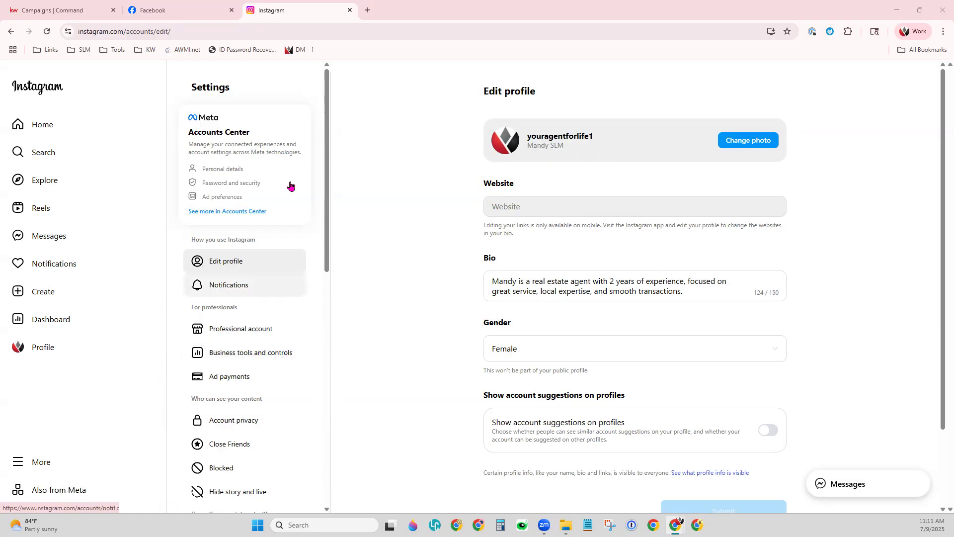
{"action": "left_click", "coordinate": [155, 11]}
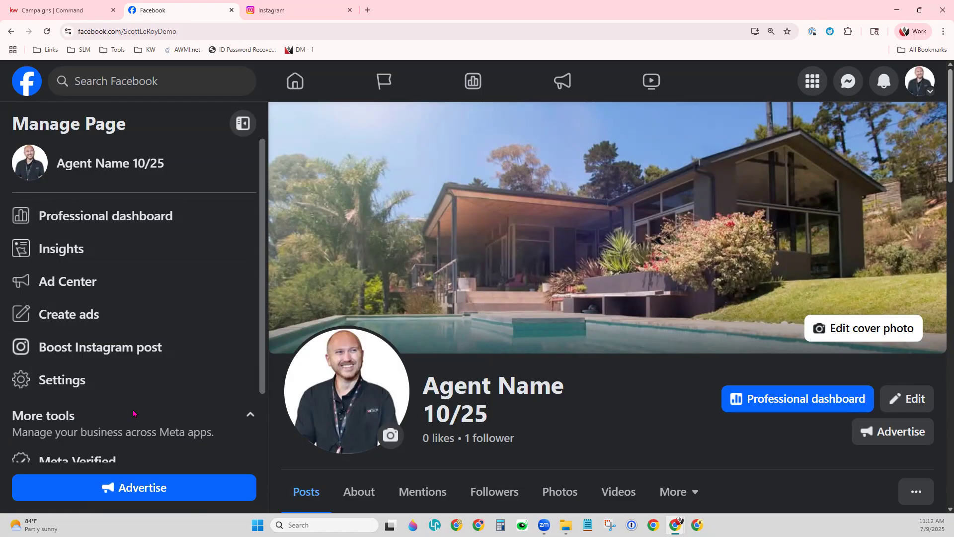
Open the Page's Linked accounts settings and its Instagram row, which shows no account connected.
{"action": "scroll", "coordinate": [133, 414], "scroll_direction": "down", "scroll_amount": 2}
{"action": "left_click", "coordinate": [62, 298]}
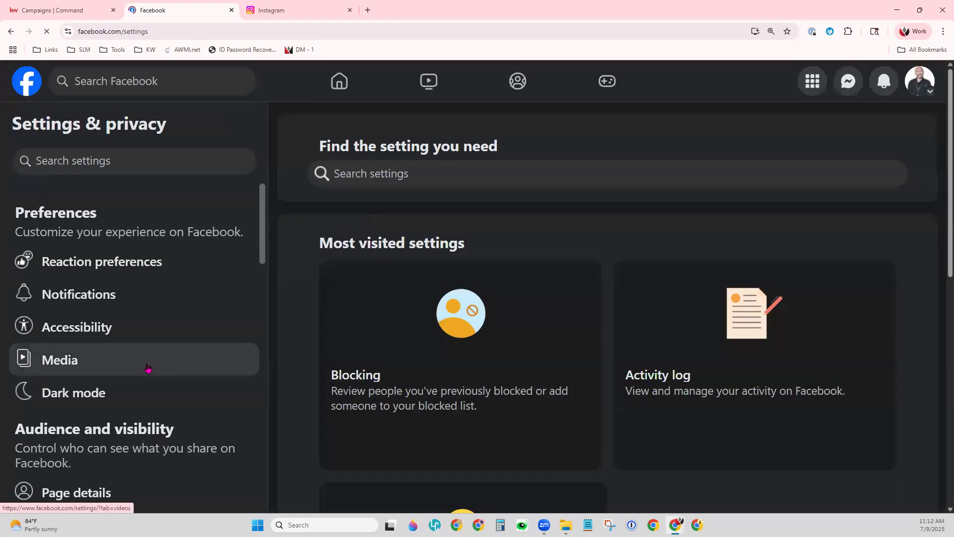
{"action": "scroll", "coordinate": [147, 368], "scroll_direction": "down", "scroll_amount": 5}
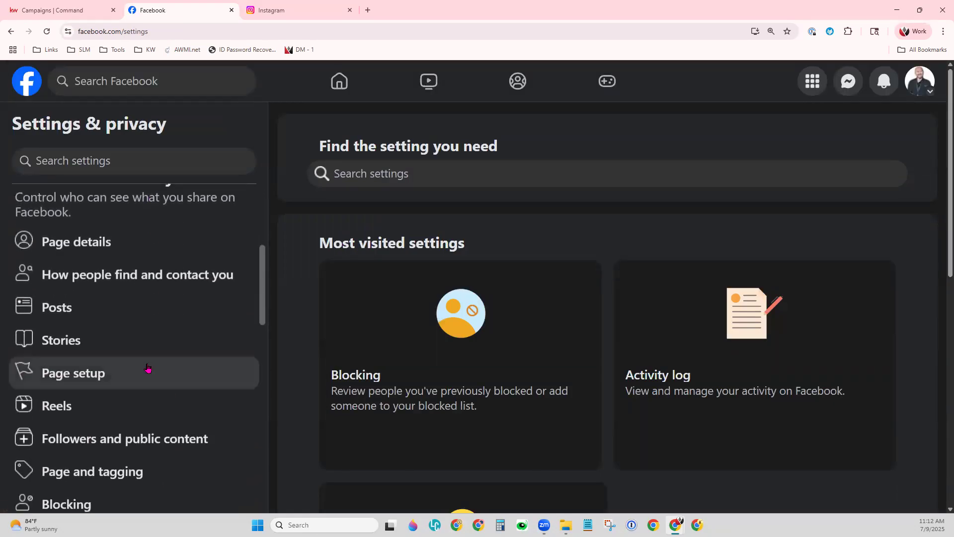
{"action": "scroll", "coordinate": [147, 368], "scroll_direction": "down", "scroll_amount": 7}
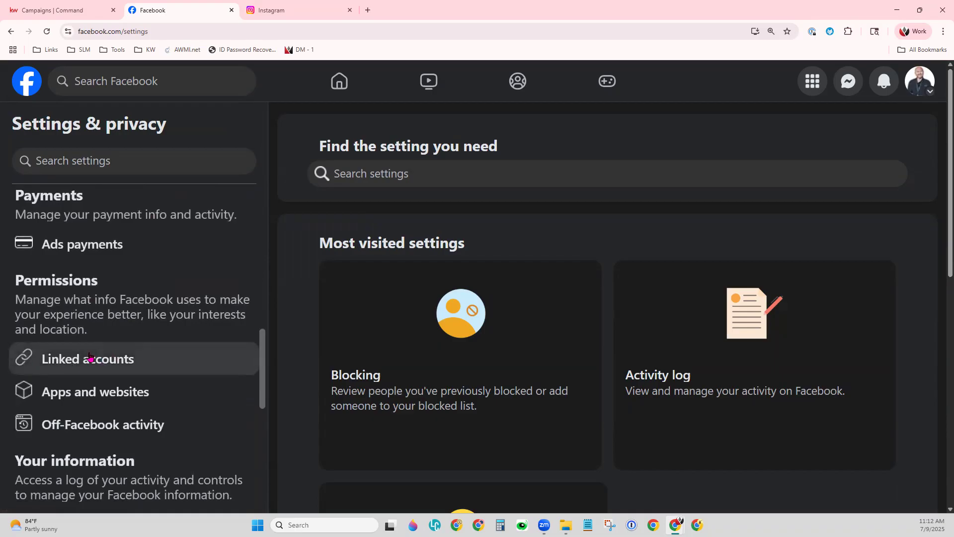
{"action": "left_click", "coordinate": [105, 357]}
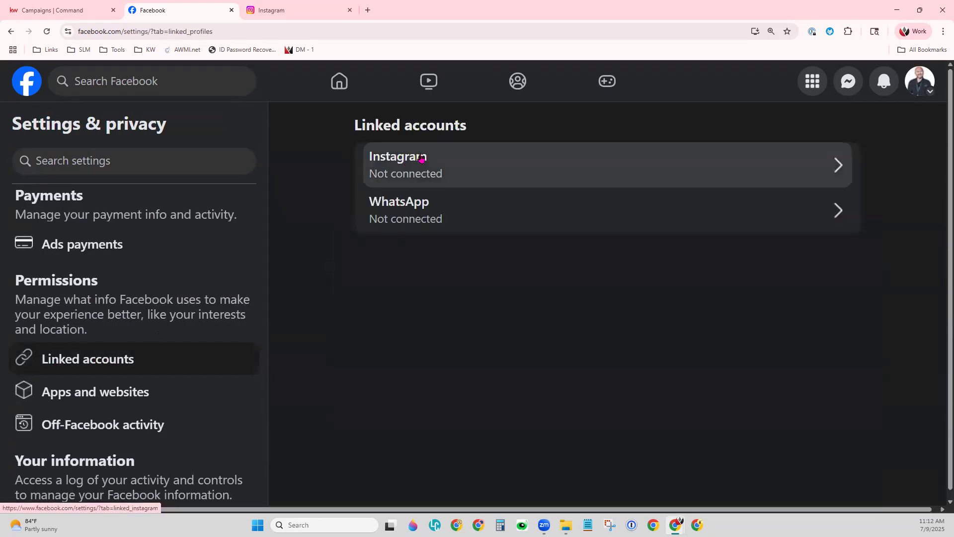
{"action": "left_click", "coordinate": [457, 160]}
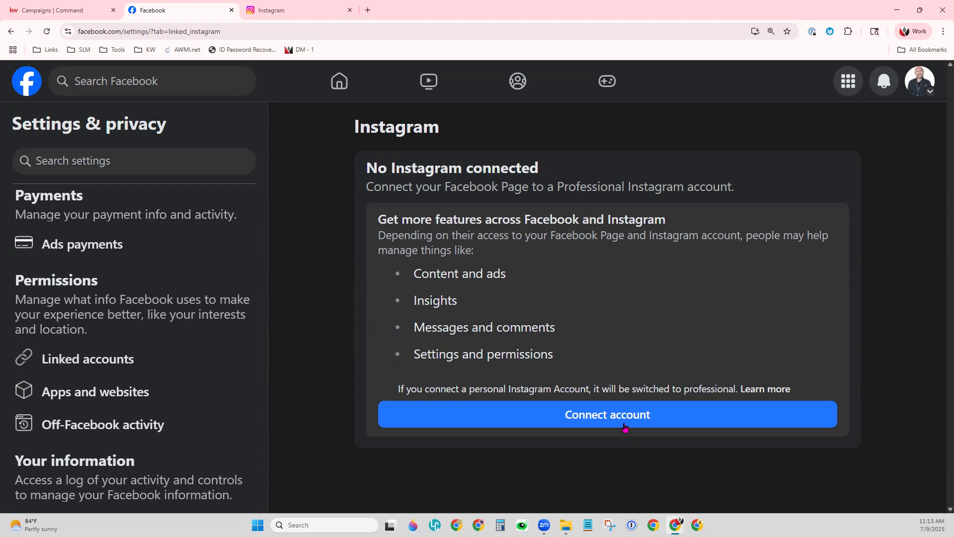
{"action": "left_click", "coordinate": [625, 428]}
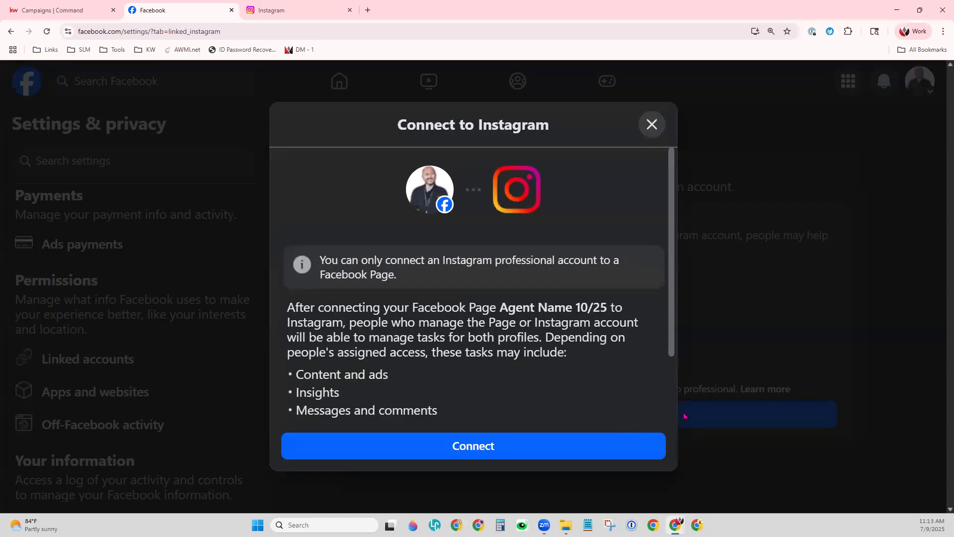
{"action": "left_click", "coordinate": [577, 456]}
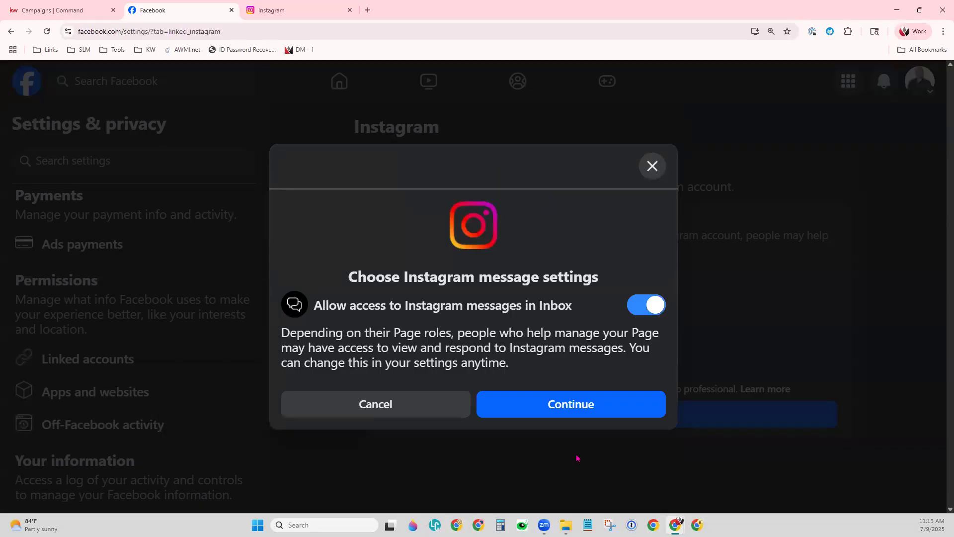
{"action": "left_click", "coordinate": [545, 398]}
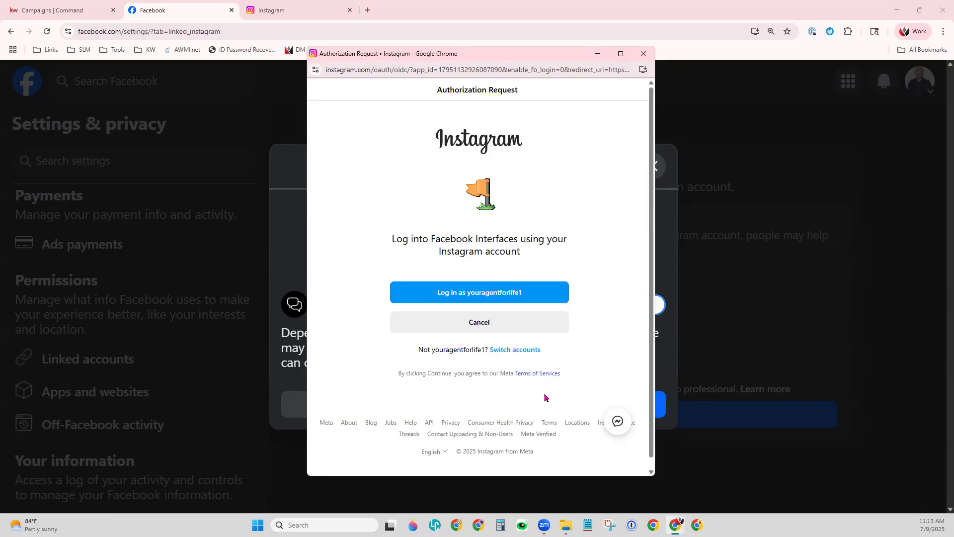
{"action": "left_click", "coordinate": [475, 291]}
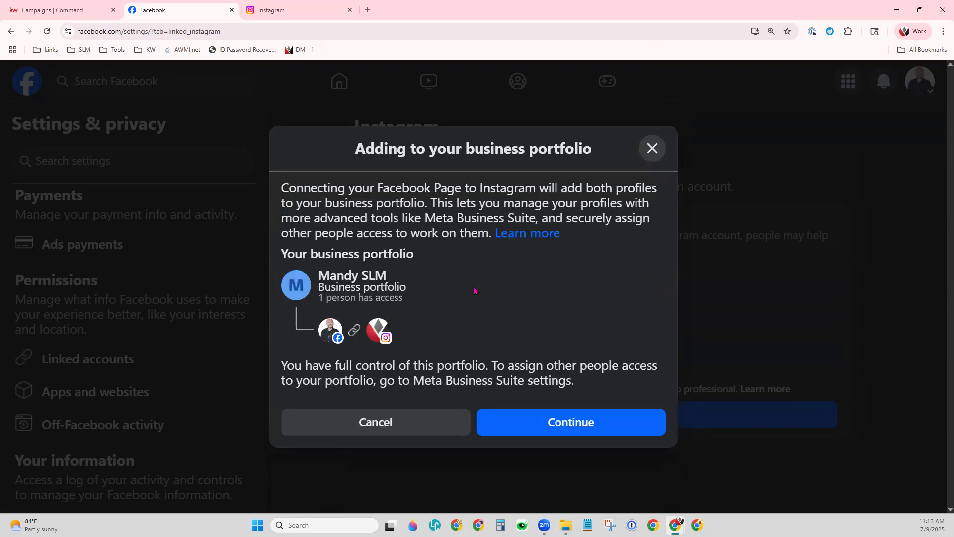
{"action": "left_click", "coordinate": [522, 419]}
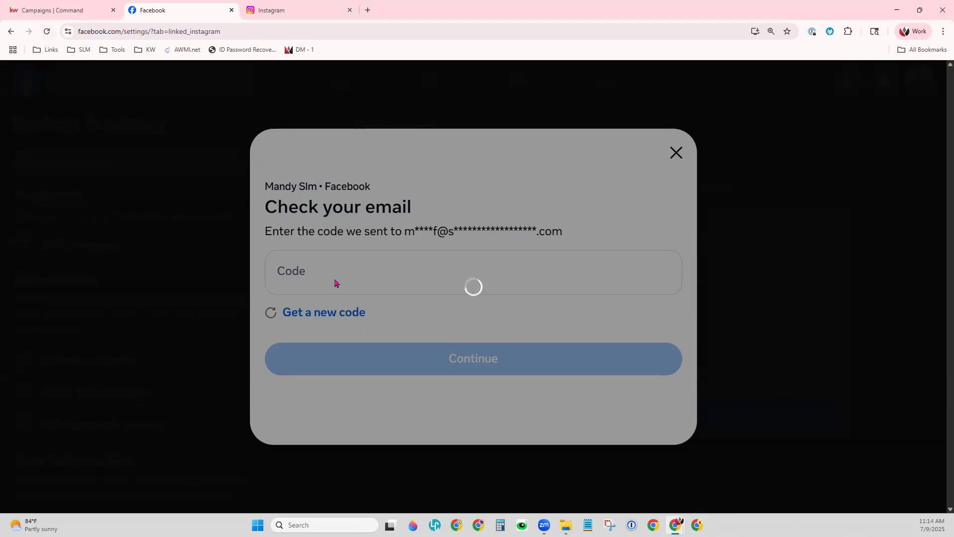
{"action": "left_click", "coordinate": [47, 32]}
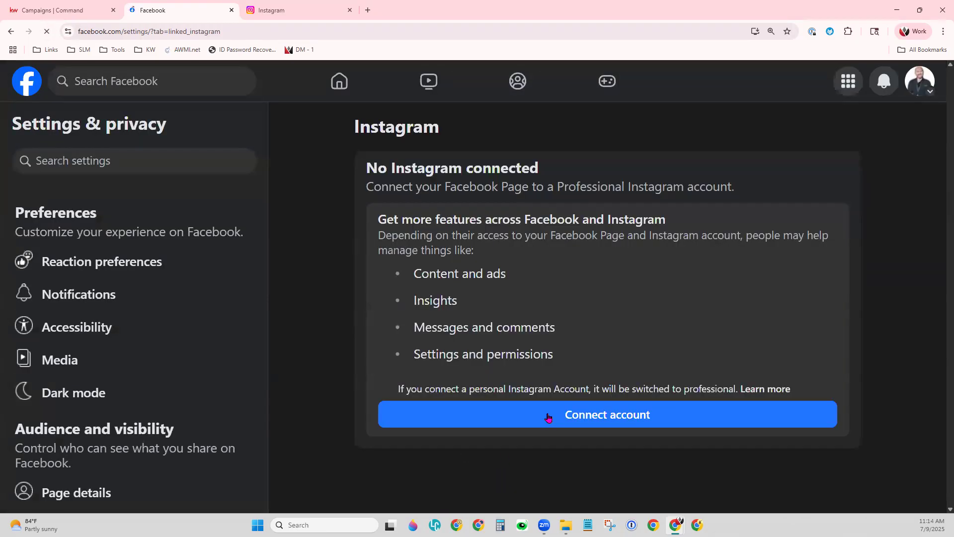
{"action": "left_click", "coordinate": [549, 417]}
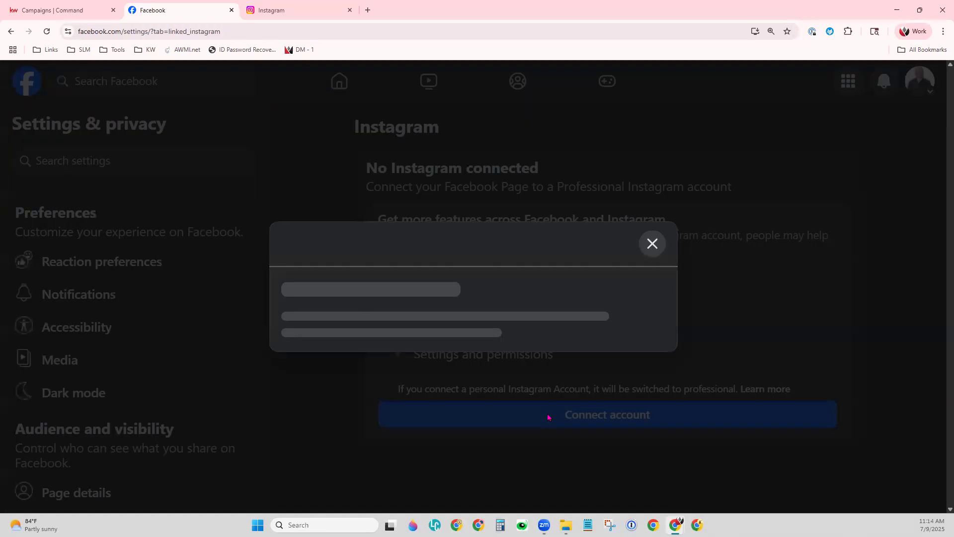
{"action": "left_click", "coordinate": [547, 446]}
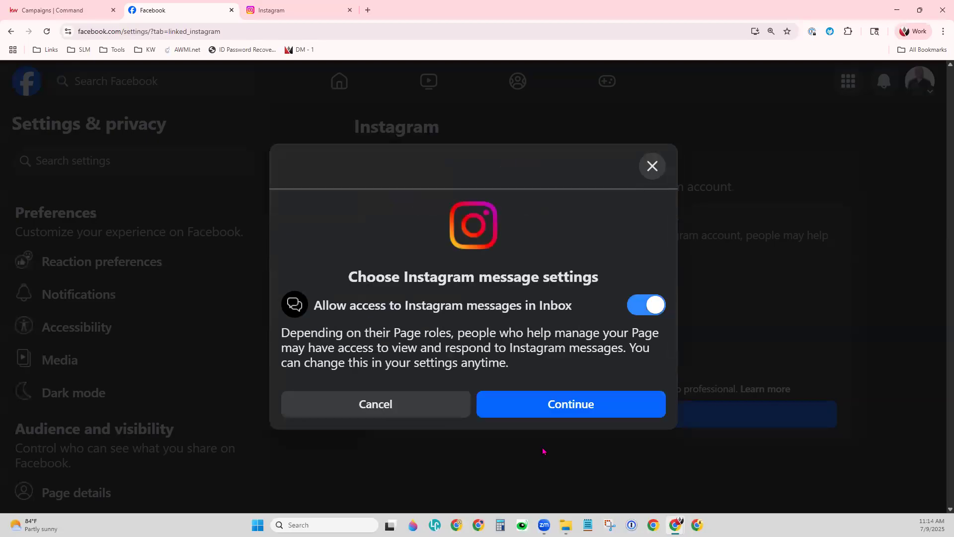
{"action": "left_click", "coordinate": [569, 417]}
{"action": "left_click", "coordinate": [480, 297]}
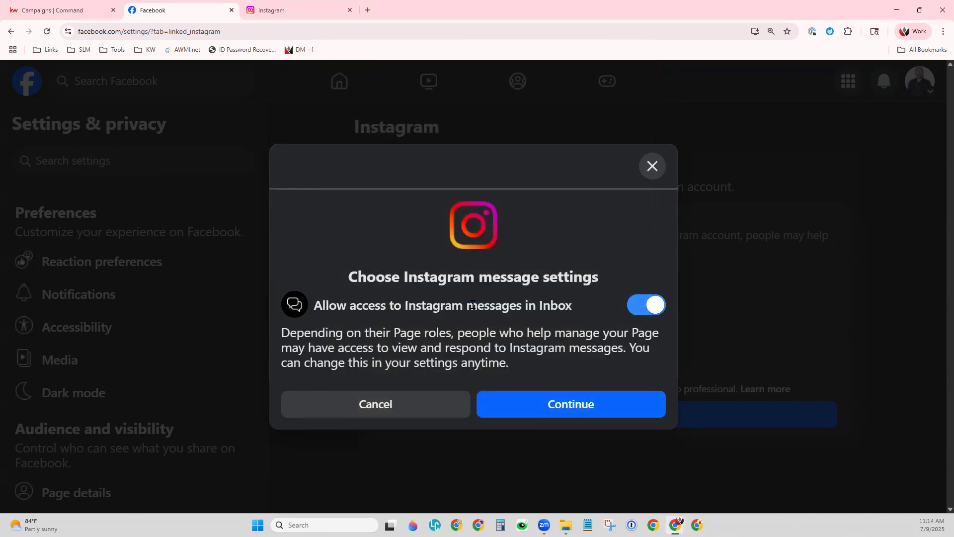
{"action": "left_click", "coordinate": [537, 423]}
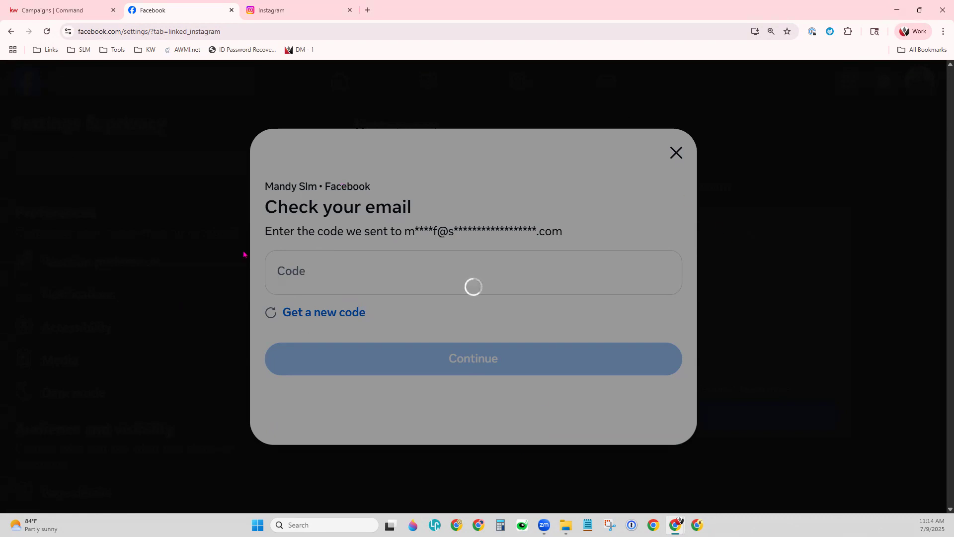
{"action": "left_click", "coordinate": [47, 31]}
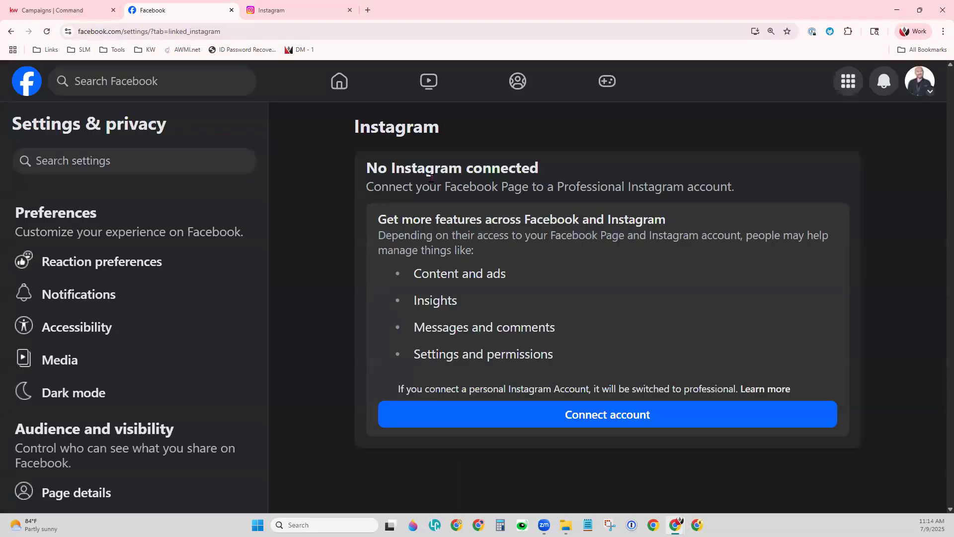
Restart the Page's Instagram connection, logging in with the suggested account and accepting the business portfolio.
{"action": "left_click", "coordinate": [350, 10]}
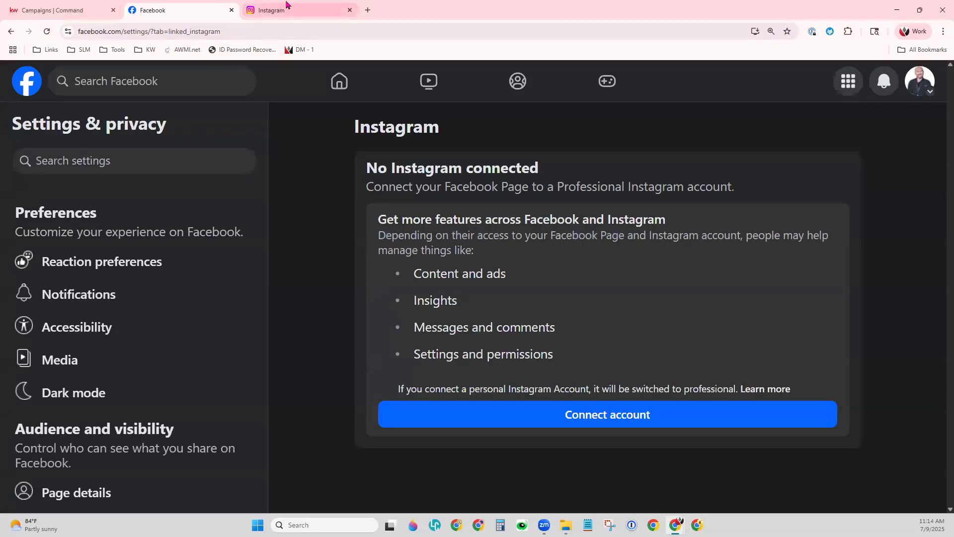
{"action": "left_click", "coordinate": [47, 30]}
{"action": "left_click", "coordinate": [637, 416]}
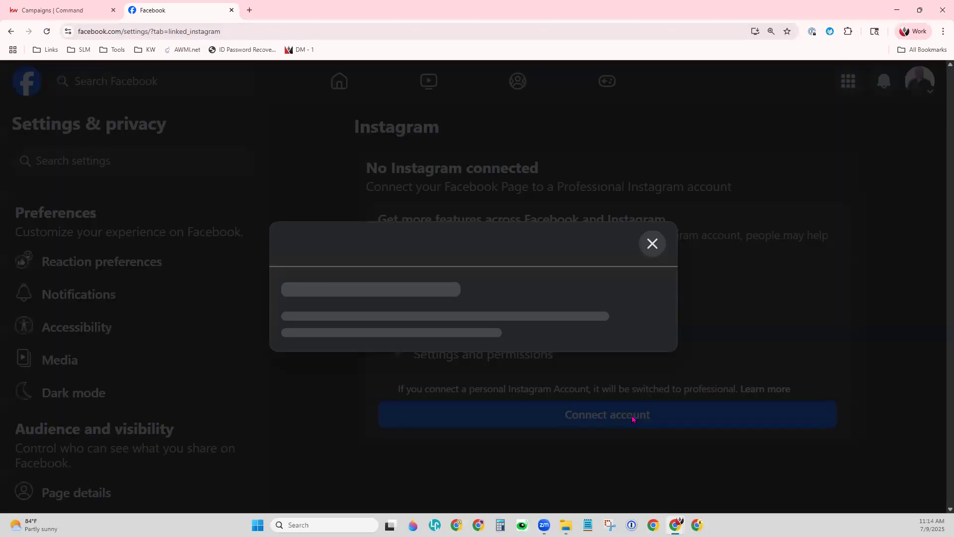
{"action": "left_click", "coordinate": [533, 447]}
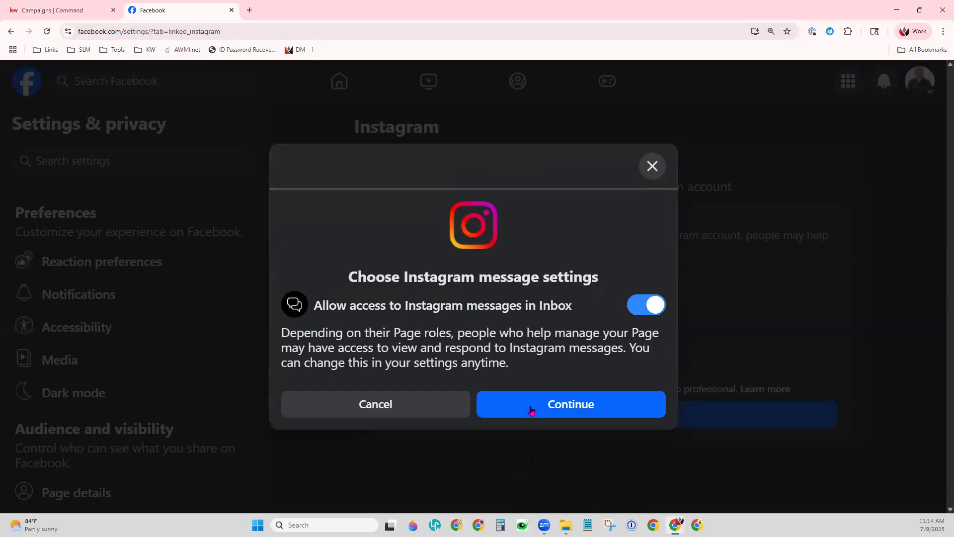
{"action": "left_click", "coordinate": [530, 403]}
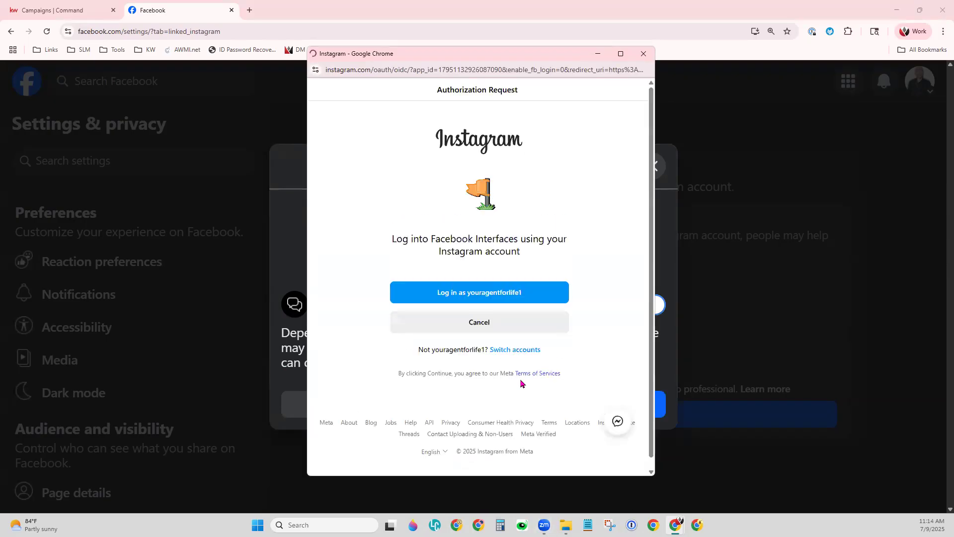
{"action": "left_click", "coordinate": [497, 300]}
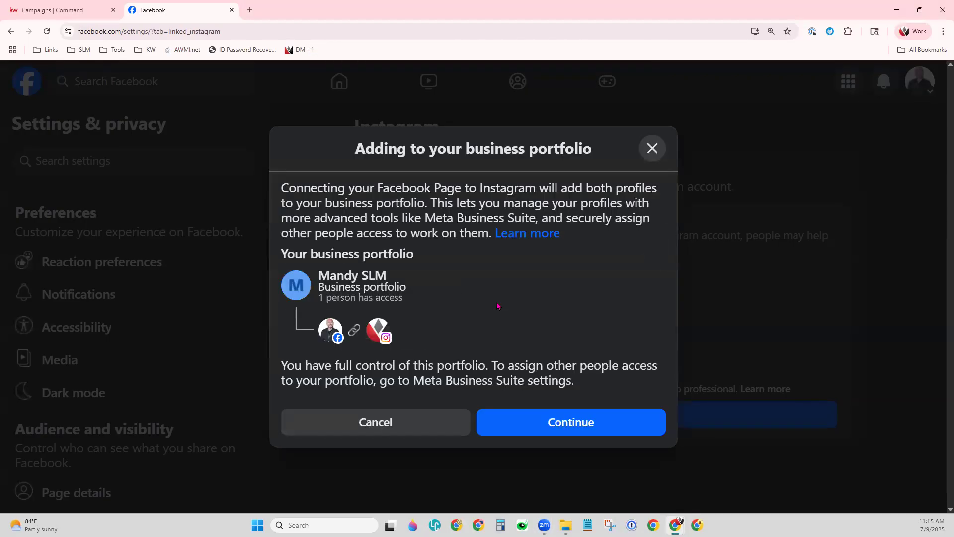
{"action": "left_click", "coordinate": [611, 424]}
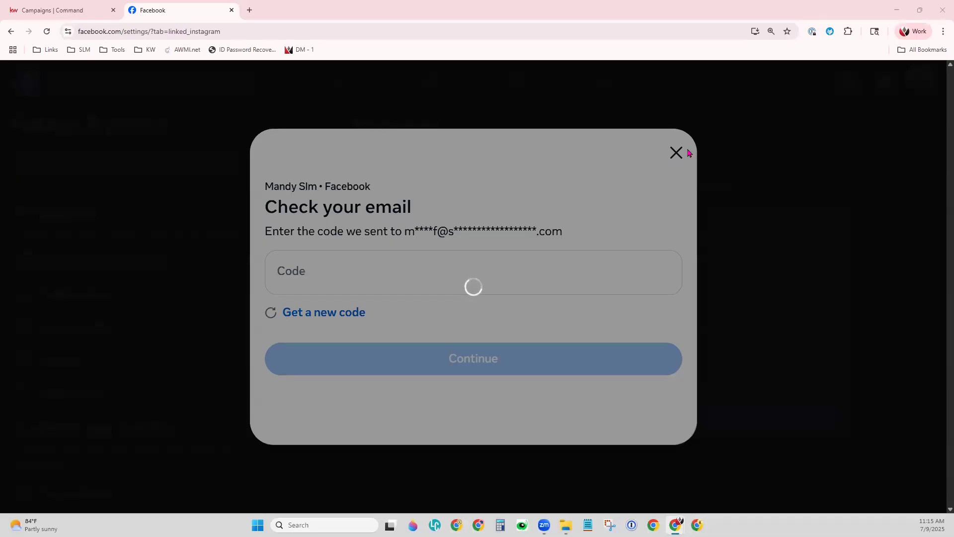
Dismiss the Check your email verification code prompt.
{"action": "left_click", "coordinate": [48, 32]}
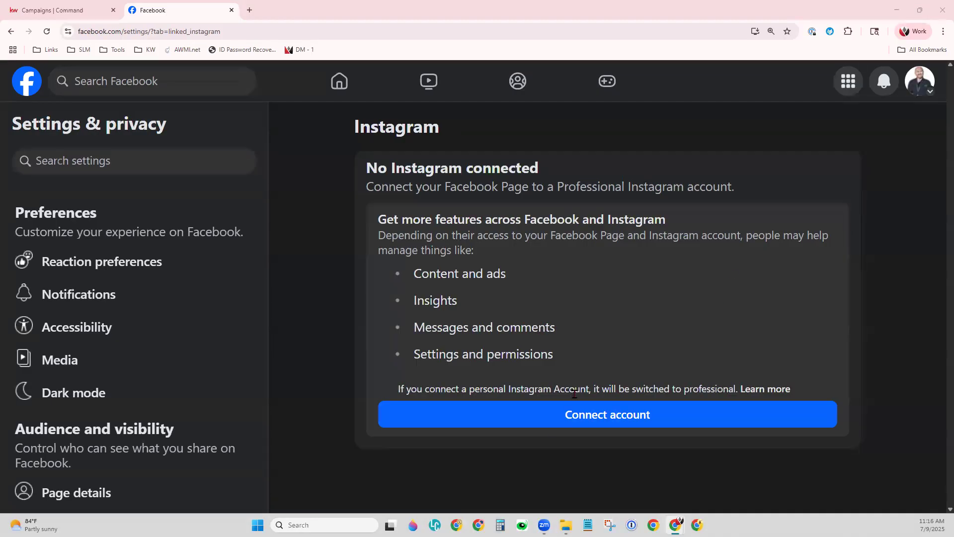
Review Linked accounts showing Instagram and WhatsApp unconnected, then close the Facebook tab.
{"action": "scroll", "coordinate": [104, 451], "scroll_direction": "down", "scroll_amount": 5}
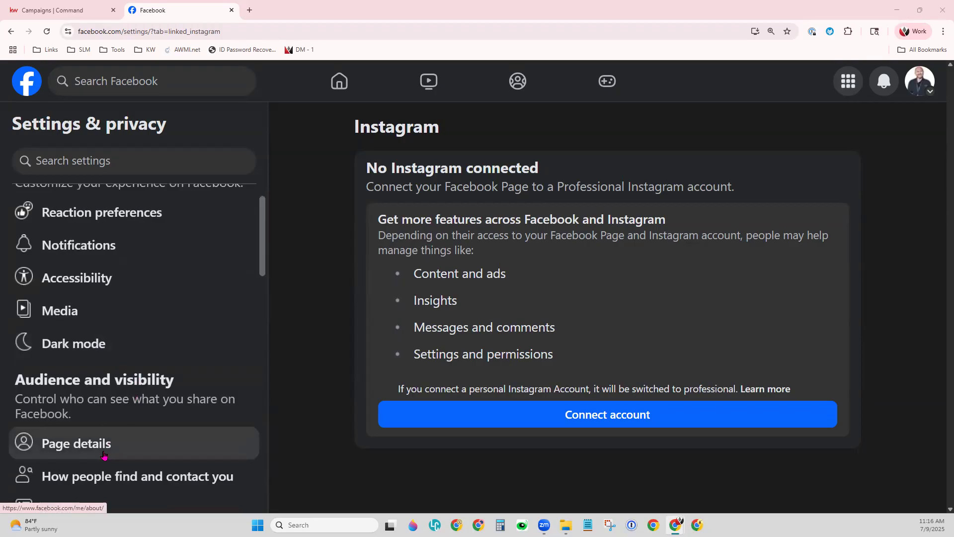
{"action": "scroll", "coordinate": [104, 455], "scroll_direction": "down", "scroll_amount": 6}
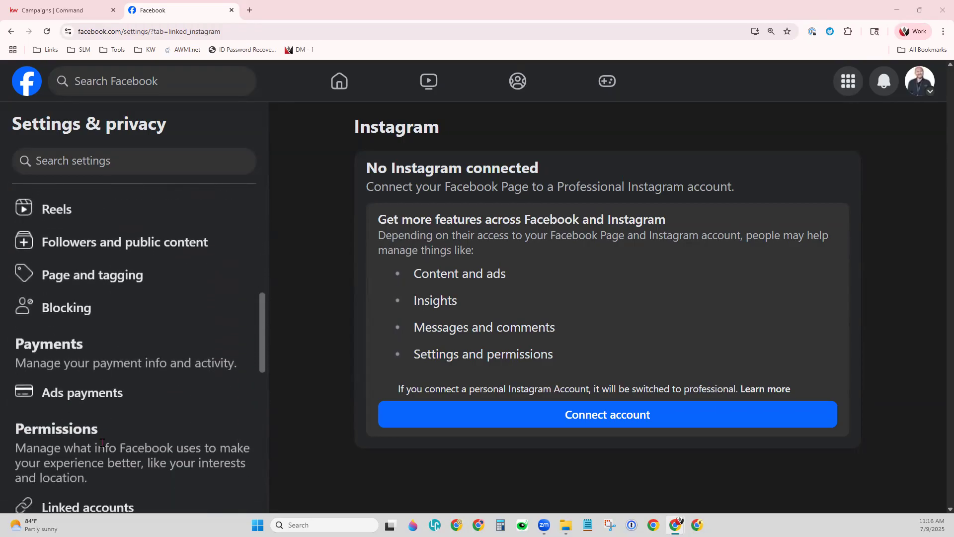
{"action": "left_click", "coordinate": [107, 422]}
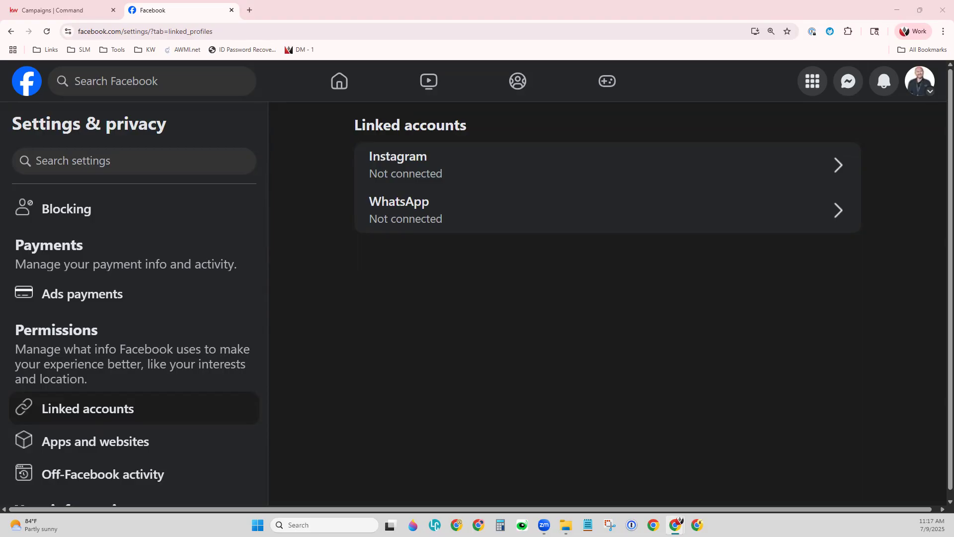
{"action": "left_click", "coordinate": [231, 9]}
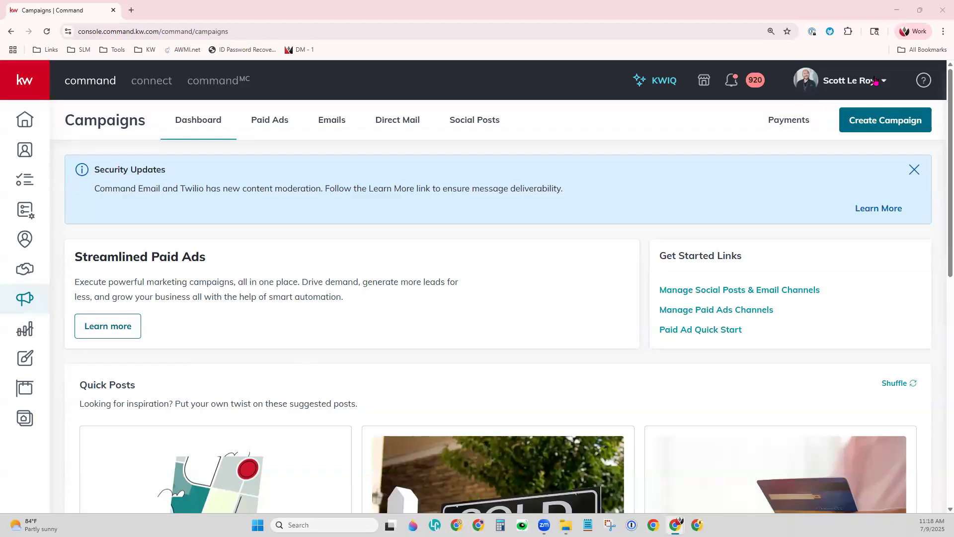
Open KW Command account settings and scroll to the Facebook and Instagram Post Scheduling apps.
{"action": "left_click", "coordinate": [845, 85]}
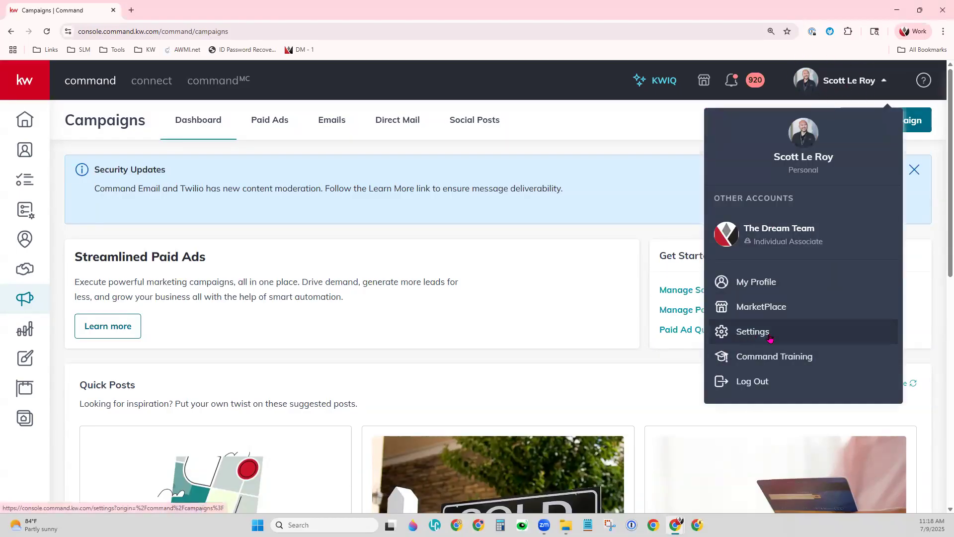
{"action": "left_click", "coordinate": [750, 338]}
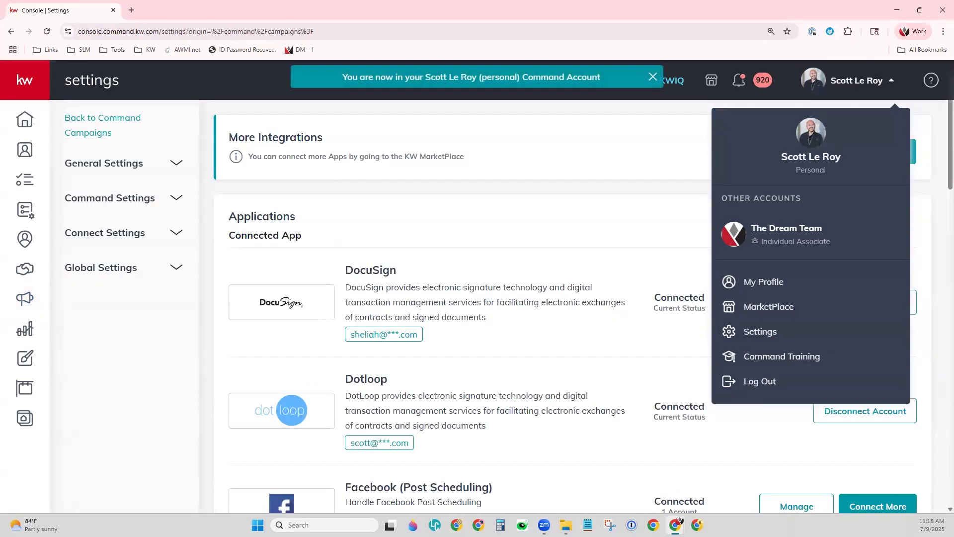
{"action": "left_click", "coordinate": [445, 210]}
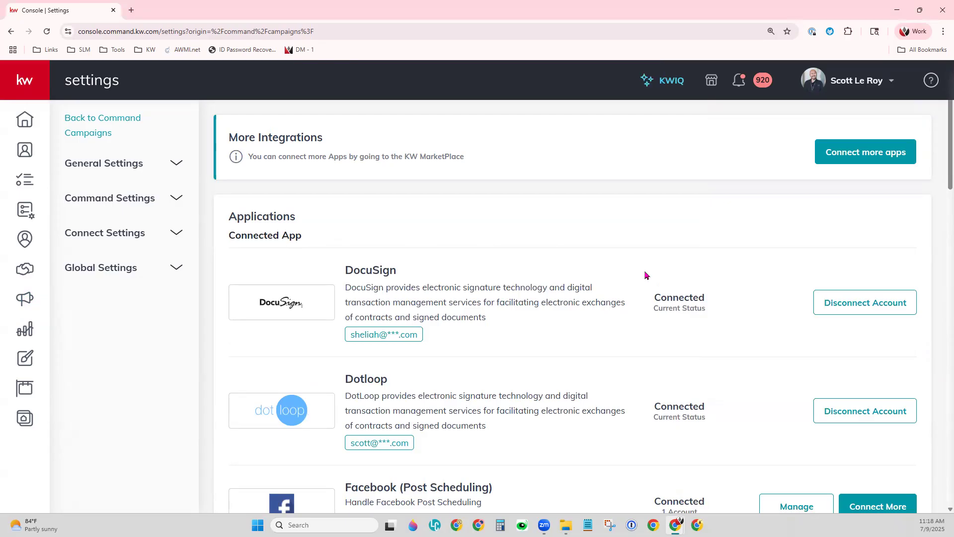
{"action": "scroll", "coordinate": [645, 275], "scroll_direction": "down", "scroll_amount": 6}
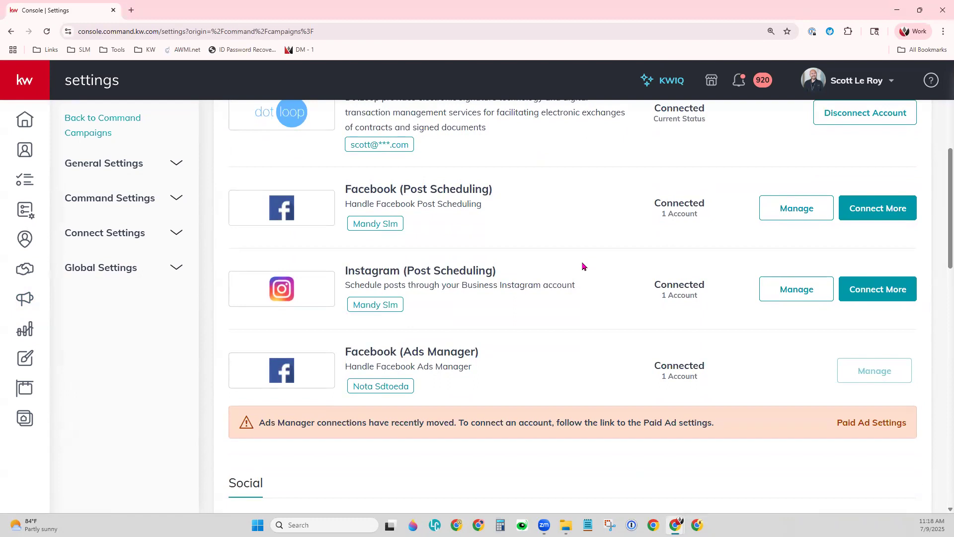
{"action": "left_click_drag", "start_coordinate": [486, 189], "coordinate": [403, 189]}
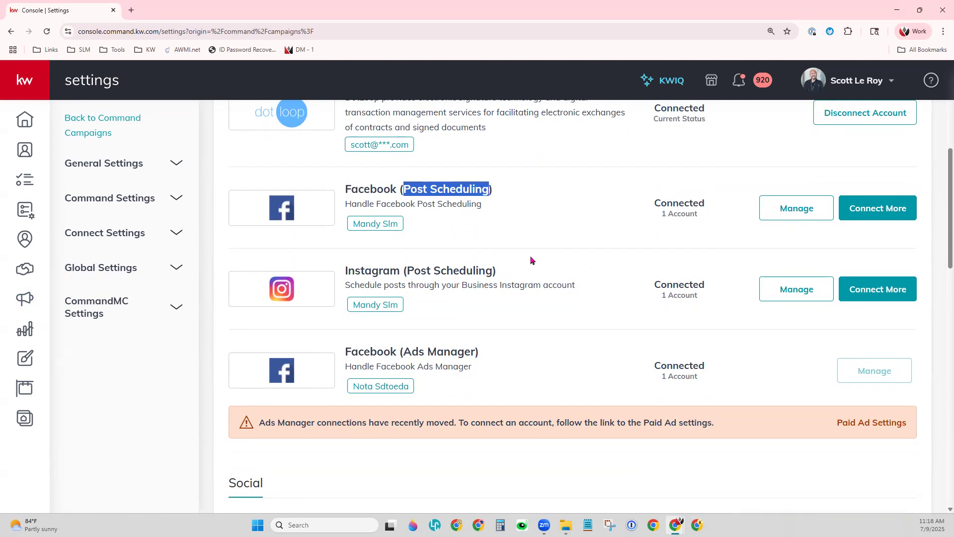
{"action": "left_click", "coordinate": [512, 213]}
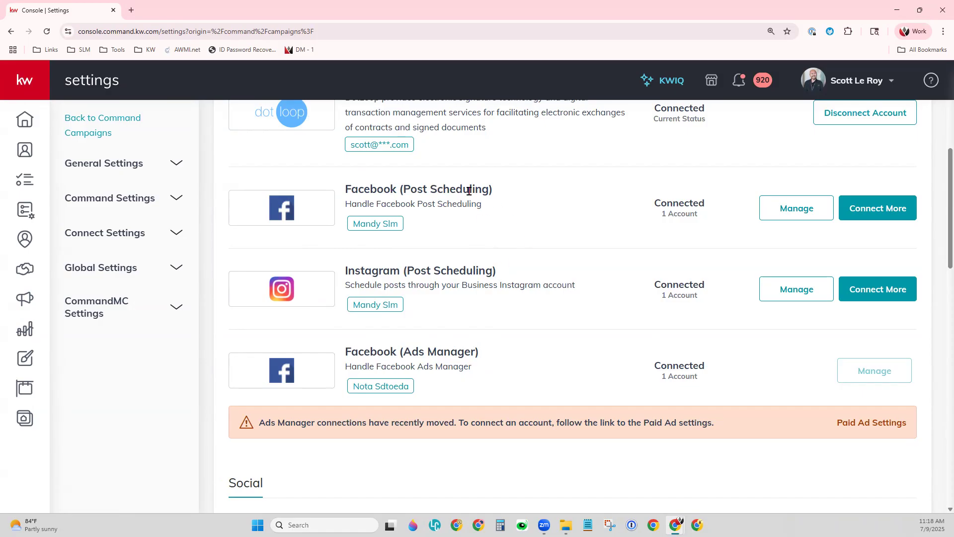
{"action": "scroll", "coordinate": [436, 282], "scroll_direction": "down", "scroll_amount": 4}
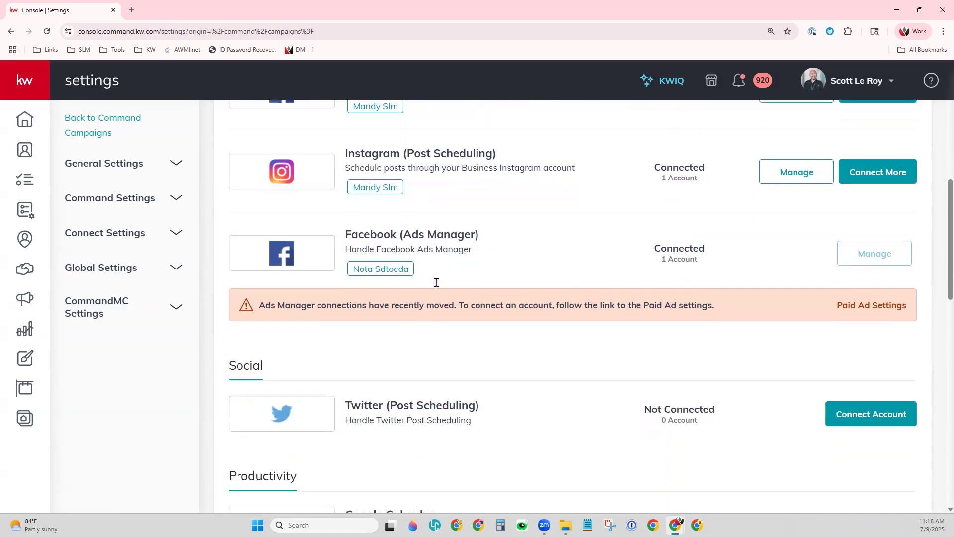
{"action": "double_click", "coordinate": [347, 322]}
{"action": "left_click_drag", "start_coordinate": [408, 316], "coordinate": [495, 324]}
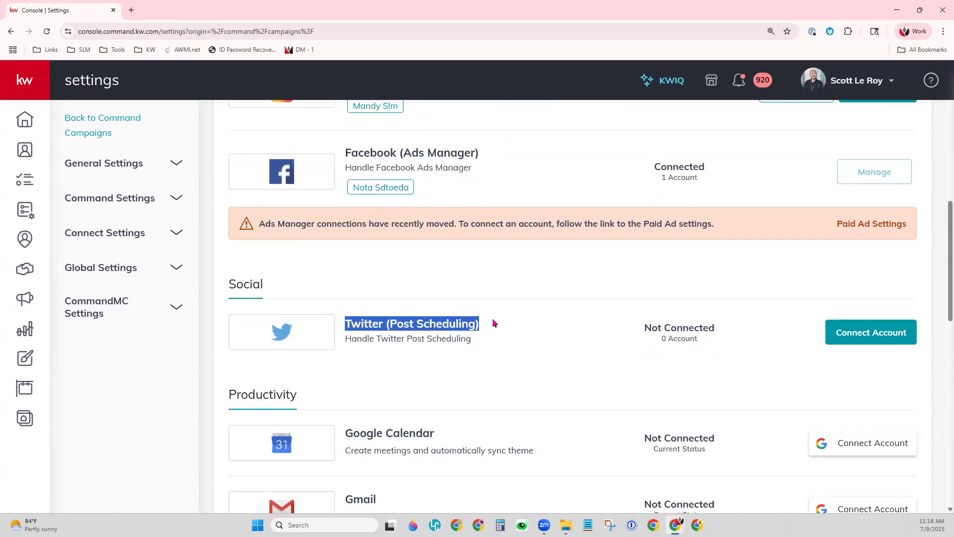
{"action": "left_click", "coordinate": [498, 344]}
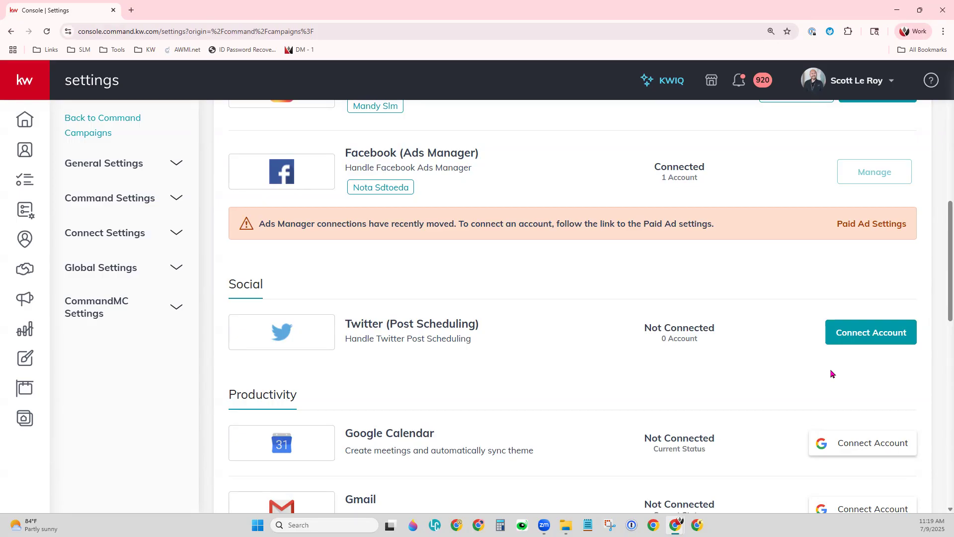
Connect Twitter for post scheduling by authorizing Lead Accel in the X popup.
{"action": "left_click", "coordinate": [873, 334]}
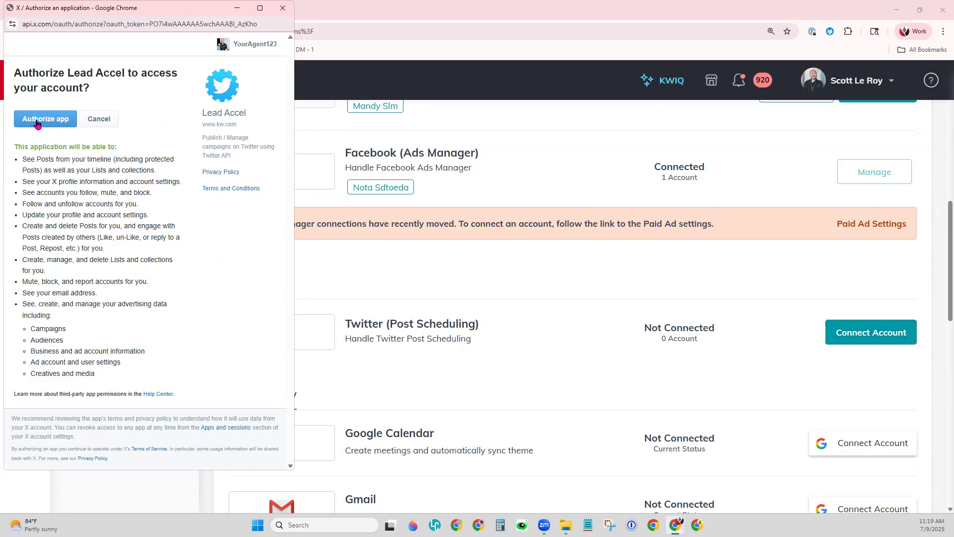
{"action": "left_click", "coordinate": [105, 24]}
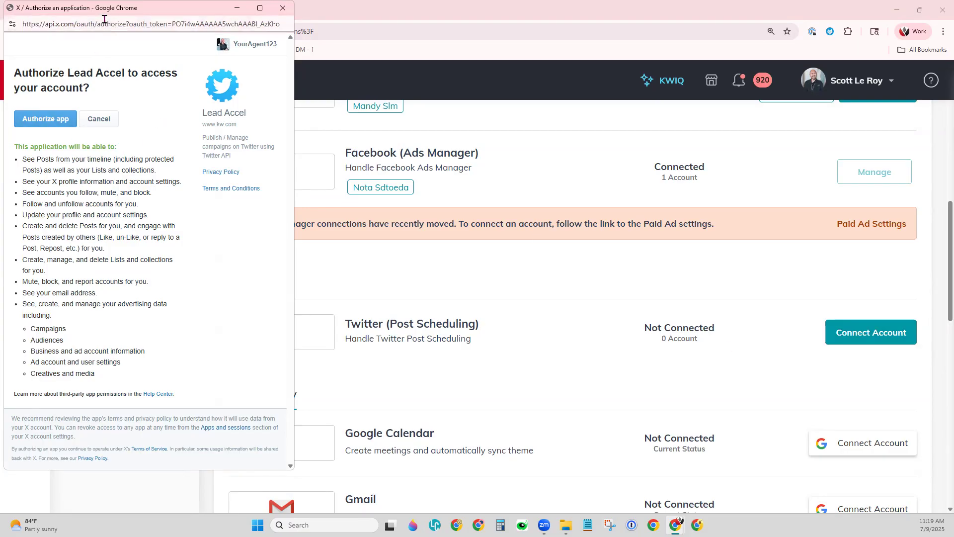
{"action": "left_click_drag", "start_coordinate": [108, 11], "coordinate": [365, 60]}
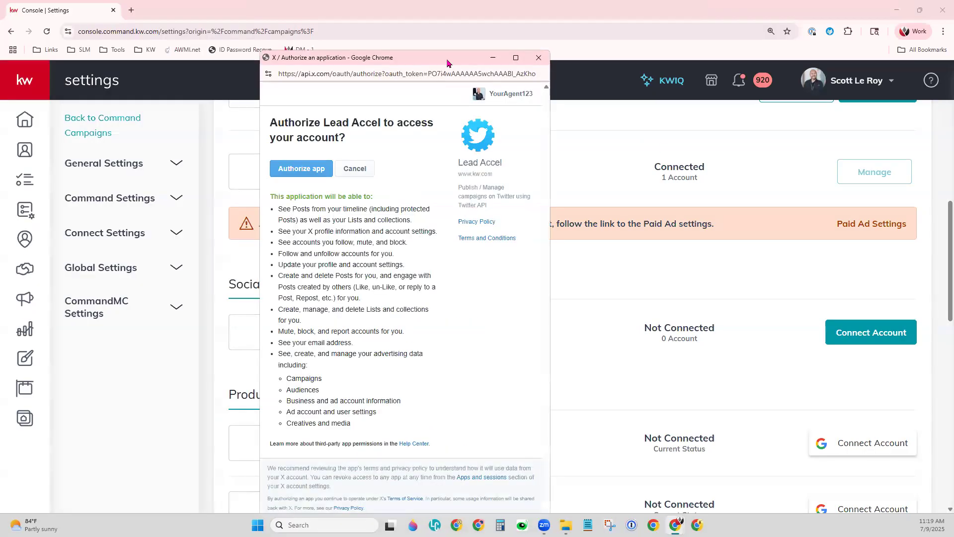
{"action": "left_click_drag", "start_coordinate": [446, 60], "coordinate": [567, 36]}
{"action": "left_click", "coordinate": [412, 145]}
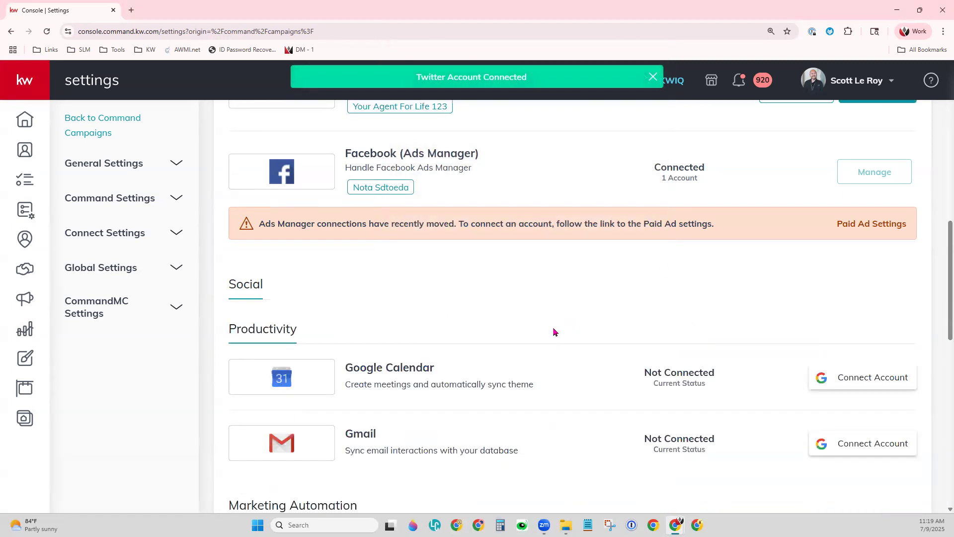
{"action": "scroll", "coordinate": [555, 331], "scroll_direction": "down", "scroll_amount": 10}
{"action": "scroll", "coordinate": [555, 331], "scroll_direction": "down", "scroll_amount": 1}
{"action": "left_click_drag", "start_coordinate": [674, 304], "coordinate": [250, 306]}
{"action": "left_click", "coordinate": [328, 343]}
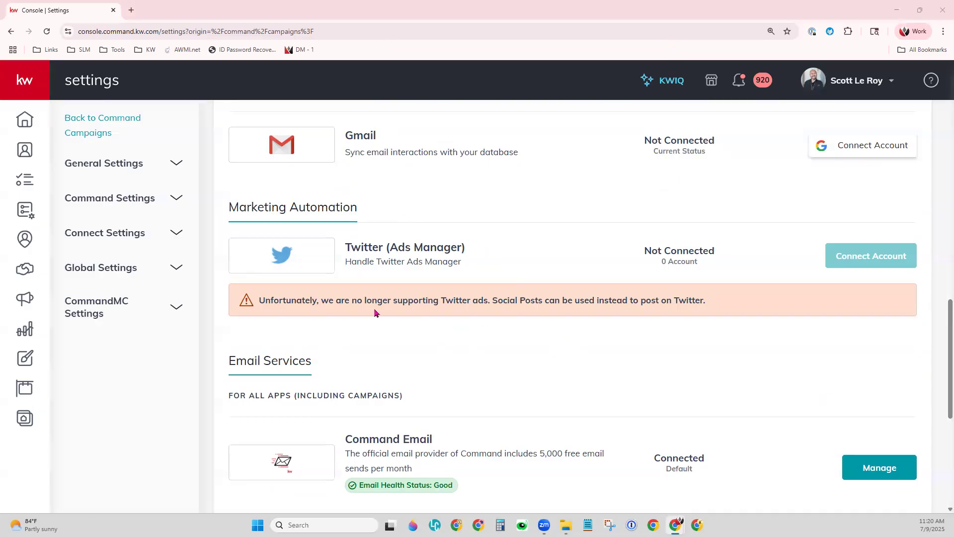
{"action": "left_click_drag", "start_coordinate": [254, 303], "coordinate": [726, 305]}
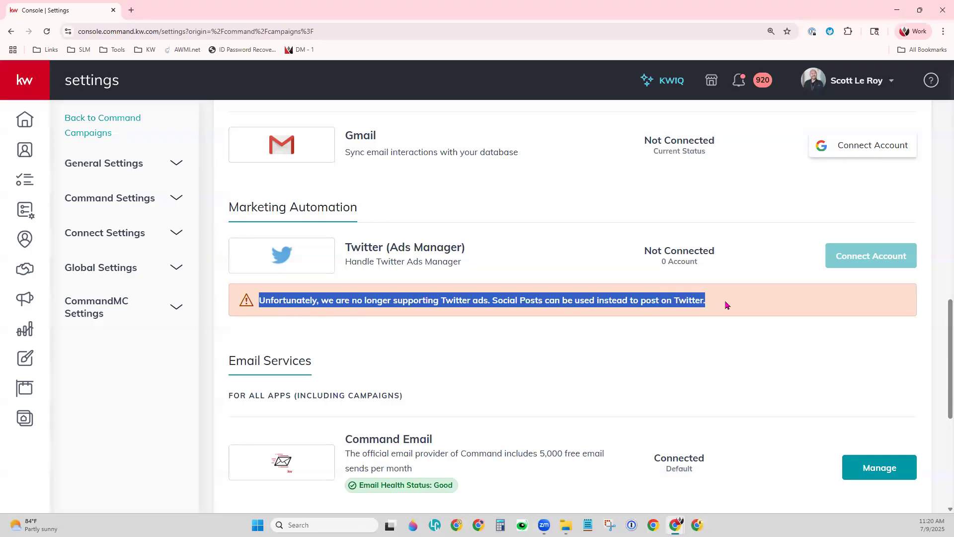
{"action": "left_click", "coordinate": [683, 340]}
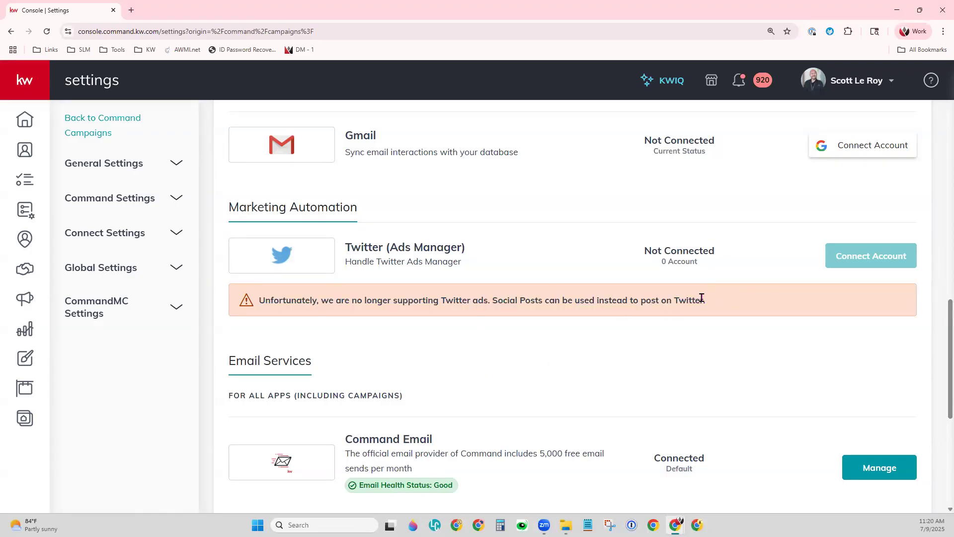
{"action": "scroll", "coordinate": [497, 398], "scroll_direction": "up", "scroll_amount": 3}
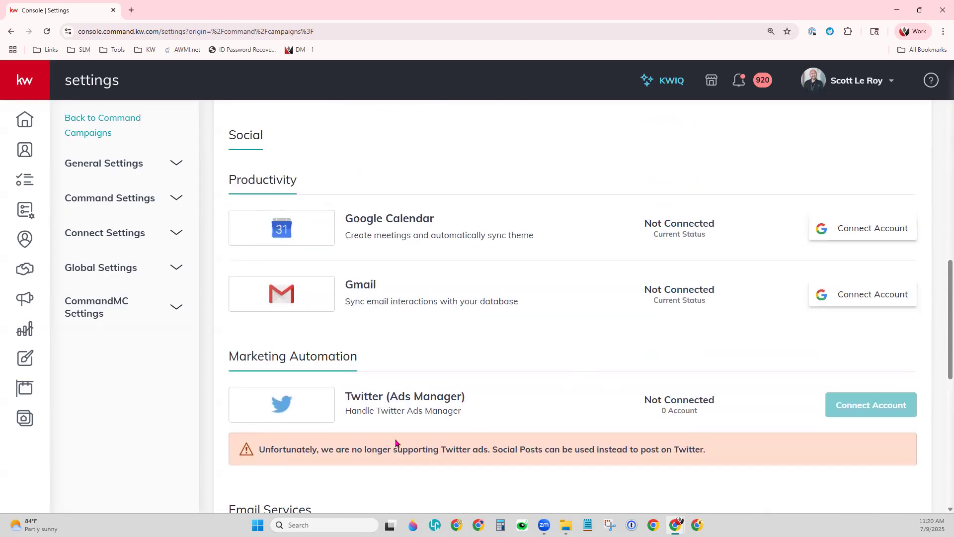
{"action": "scroll", "coordinate": [512, 422], "scroll_direction": "up", "scroll_amount": 3}
{"action": "scroll", "coordinate": [509, 433], "scroll_direction": "up", "scroll_amount": 6}
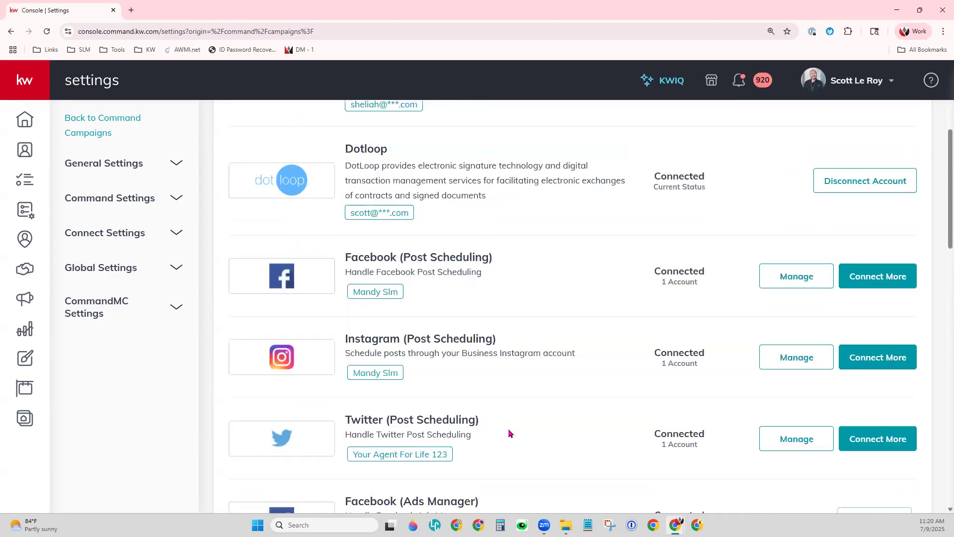
{"action": "scroll", "coordinate": [499, 457], "scroll_direction": "down", "scroll_amount": 1}
{"action": "scroll", "coordinate": [500, 458], "scroll_direction": "down", "scroll_amount": 2}
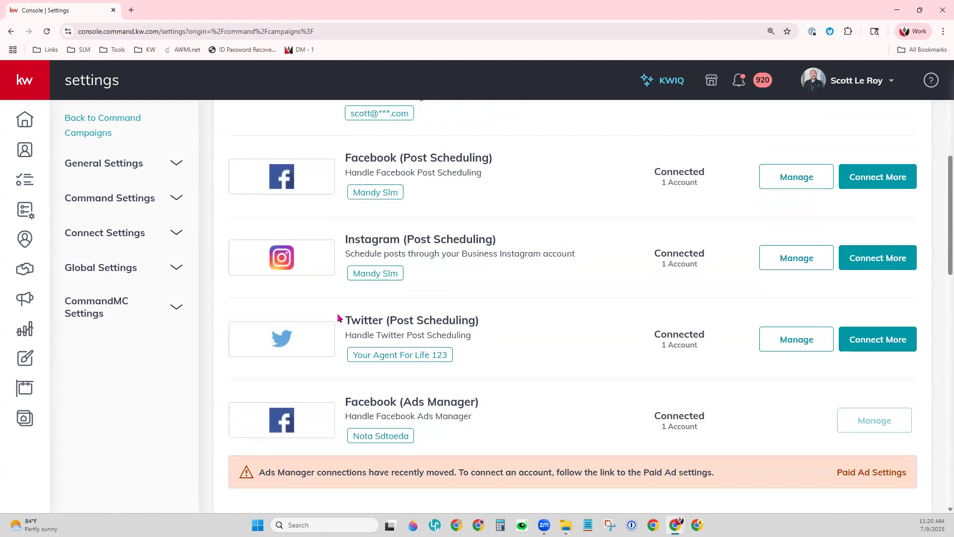
{"action": "left_click_drag", "start_coordinate": [337, 315], "coordinate": [529, 335]}
{"action": "left_click", "coordinate": [500, 326]}
{"action": "left_click_drag", "start_coordinate": [327, 314], "coordinate": [544, 322]}
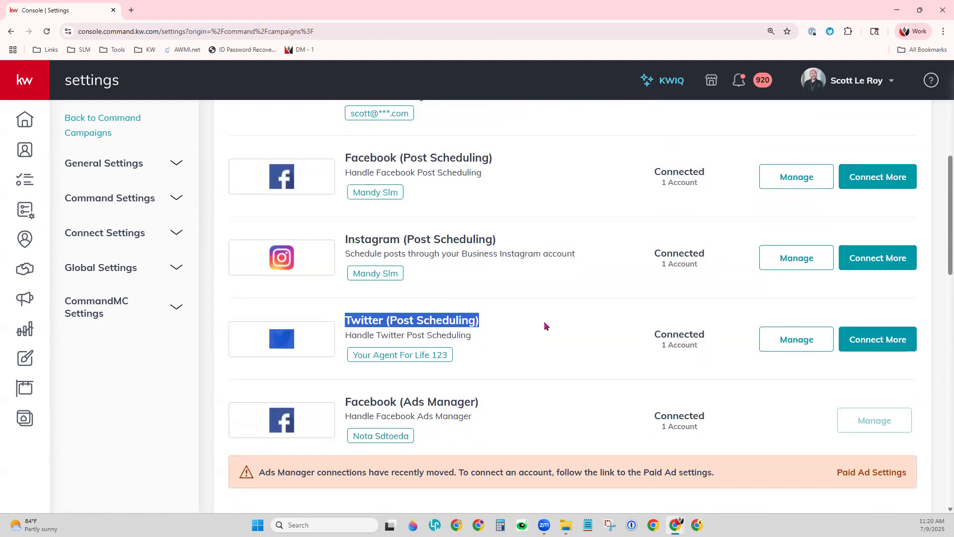
{"action": "left_click", "coordinate": [360, 446]}
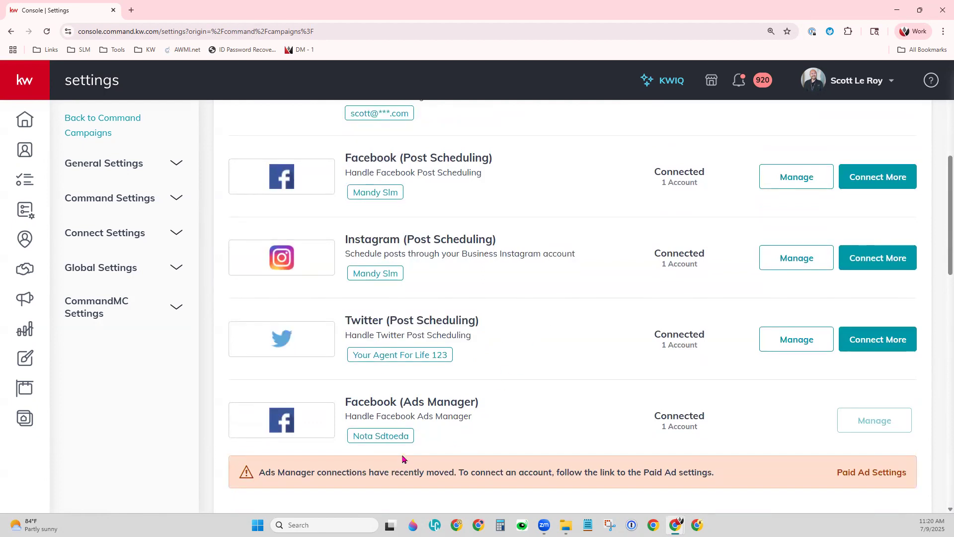
{"action": "left_click_drag", "start_coordinate": [346, 321], "coordinate": [544, 328]}
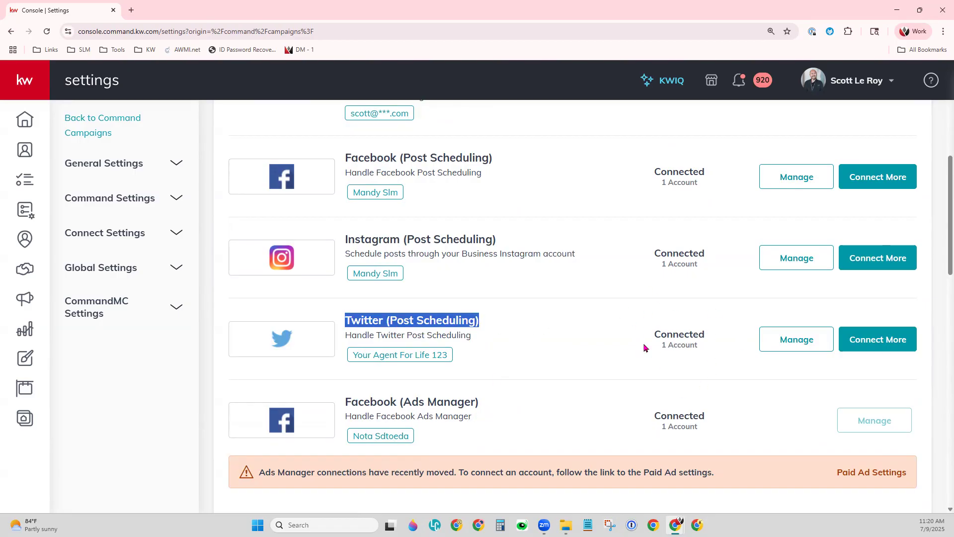
{"action": "left_click", "coordinate": [363, 315]}
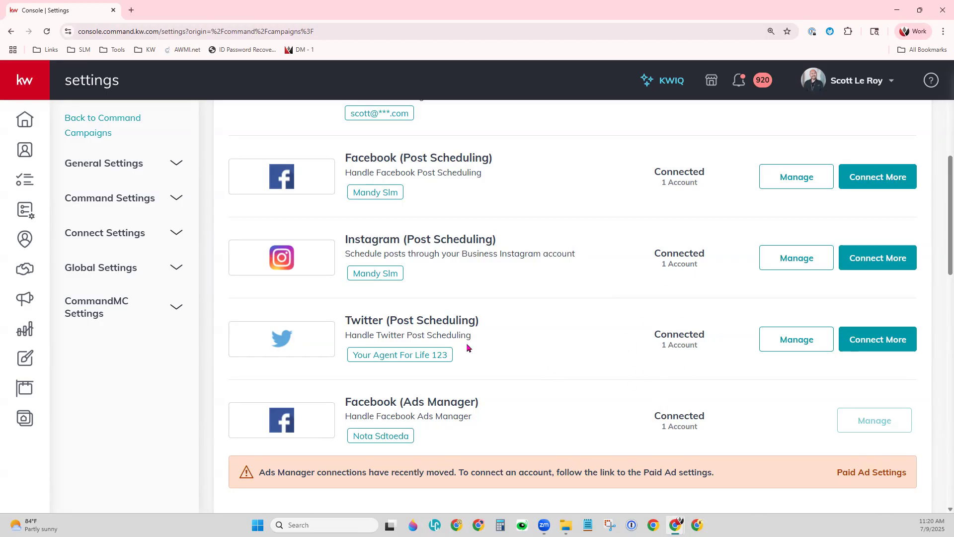
{"action": "left_click_drag", "start_coordinate": [652, 332], "coordinate": [714, 338]}
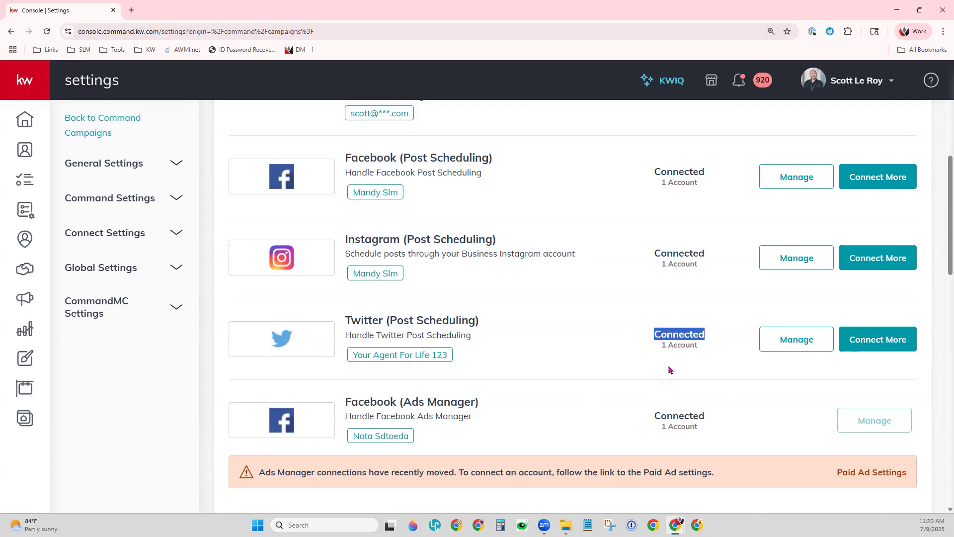
{"action": "left_click", "coordinate": [709, 366]}
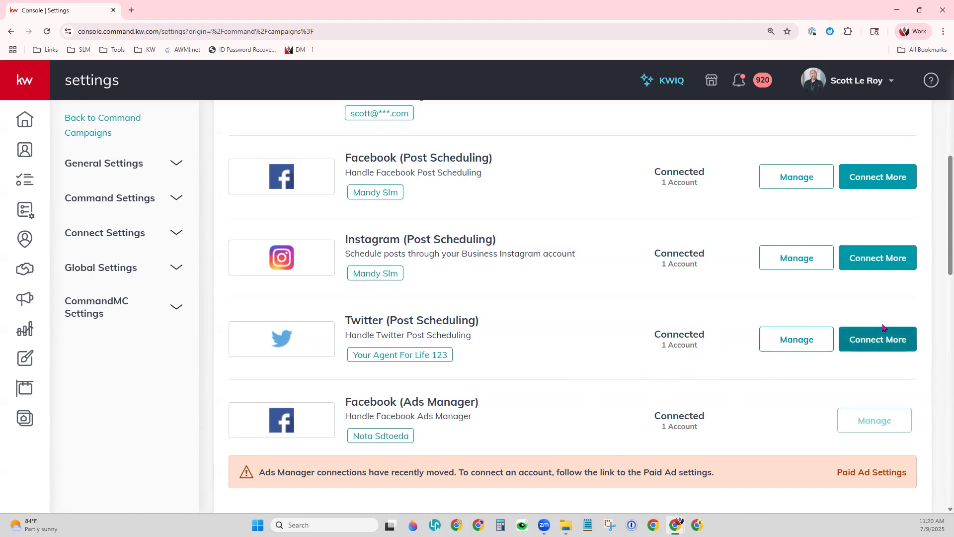
{"action": "left_click_drag", "start_coordinate": [480, 320], "coordinate": [390, 320]}
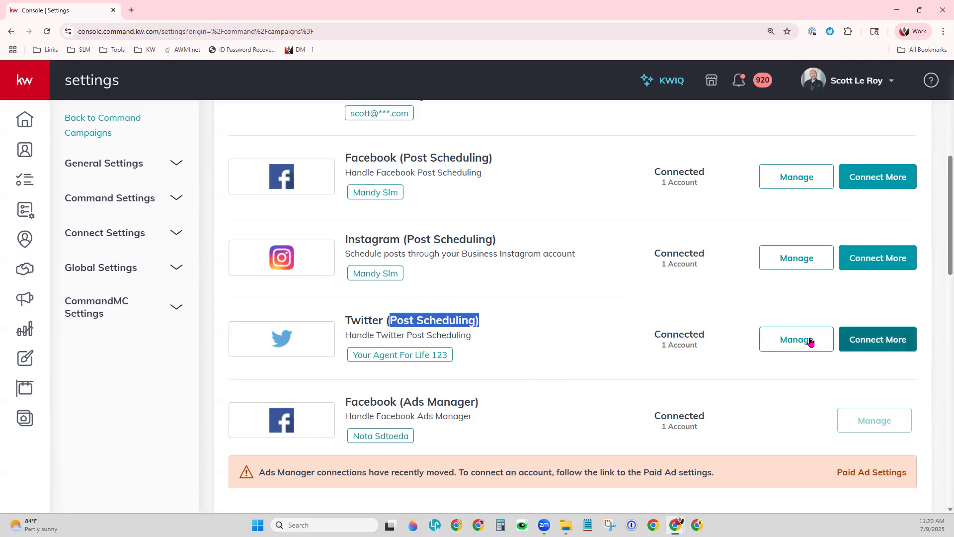
{"action": "scroll", "coordinate": [696, 361], "scroll_direction": "up", "scroll_amount": 1}
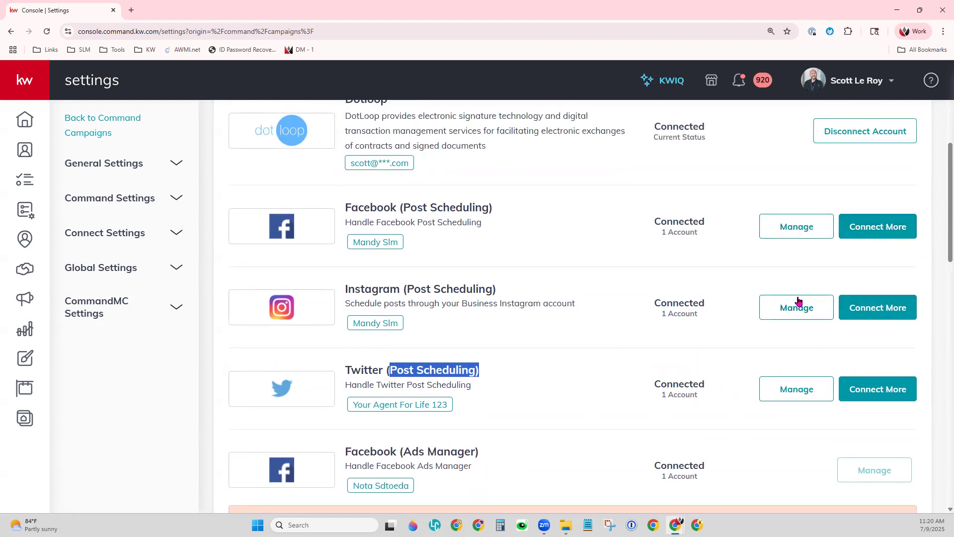
{"action": "left_click", "coordinate": [487, 425]}
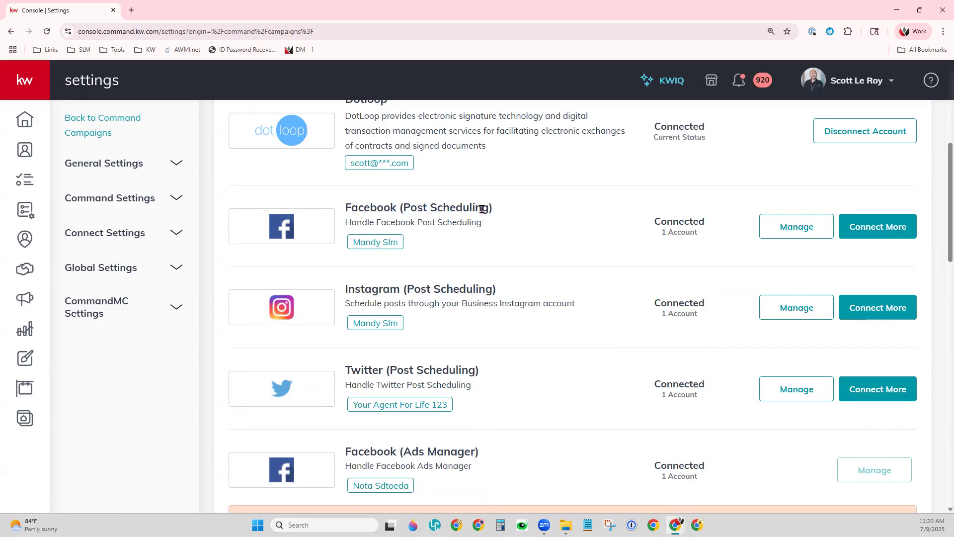
{"action": "left_click_drag", "start_coordinate": [386, 370], "coordinate": [404, 370]}
{"action": "left_click", "coordinate": [488, 388]}
{"action": "scroll", "coordinate": [568, 401], "scroll_direction": "down", "scroll_amount": 1}
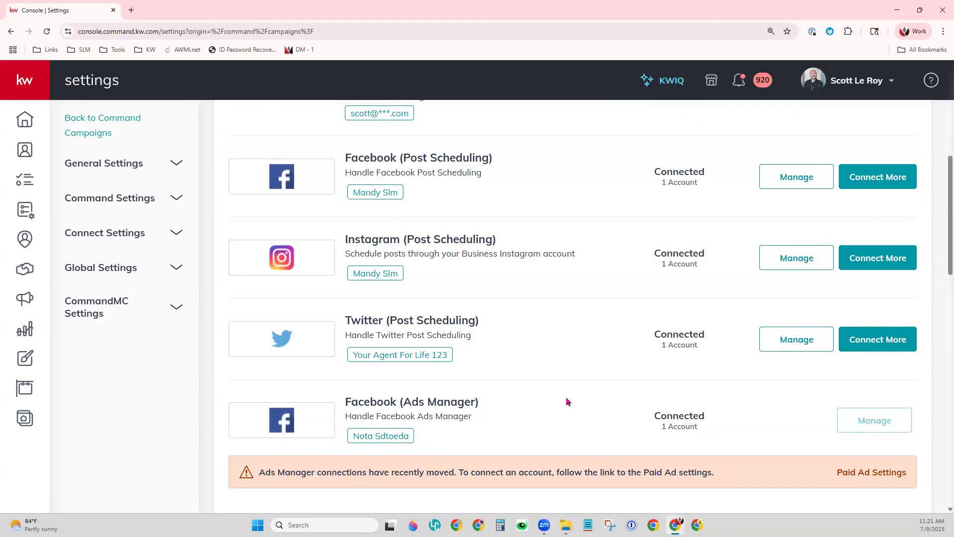
{"action": "scroll", "coordinate": [568, 402], "scroll_direction": "down", "scroll_amount": 4}
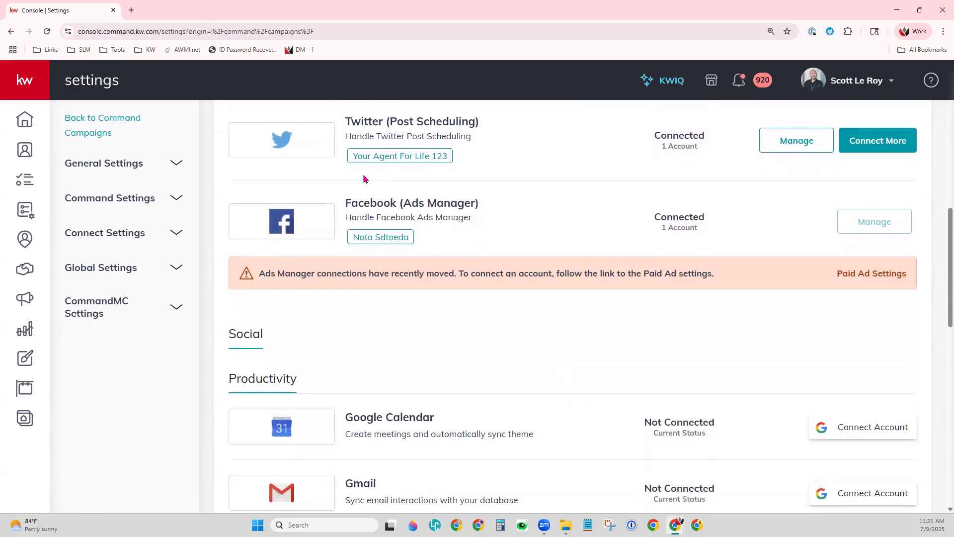
{"action": "left_click_drag", "start_coordinate": [344, 202], "coordinate": [485, 205]}
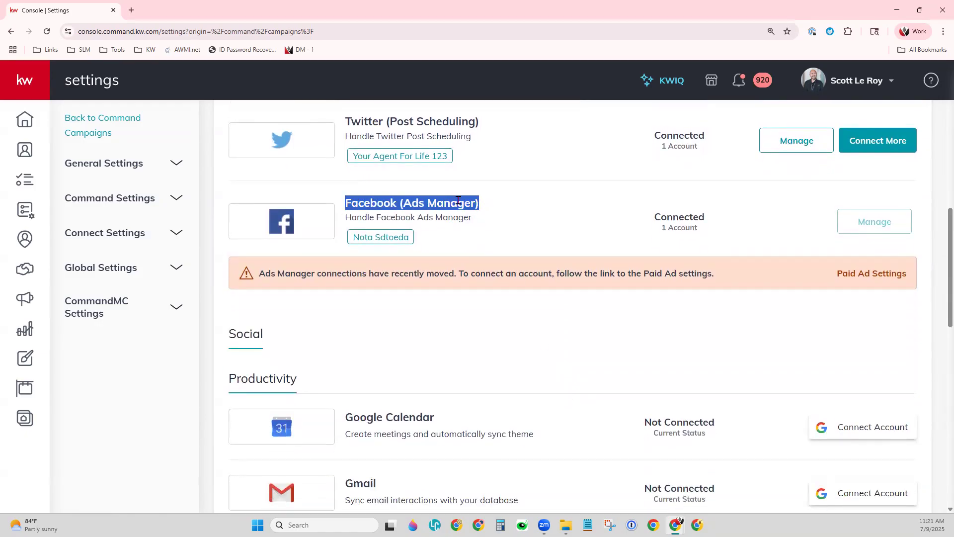
{"action": "left_click", "coordinate": [502, 366]}
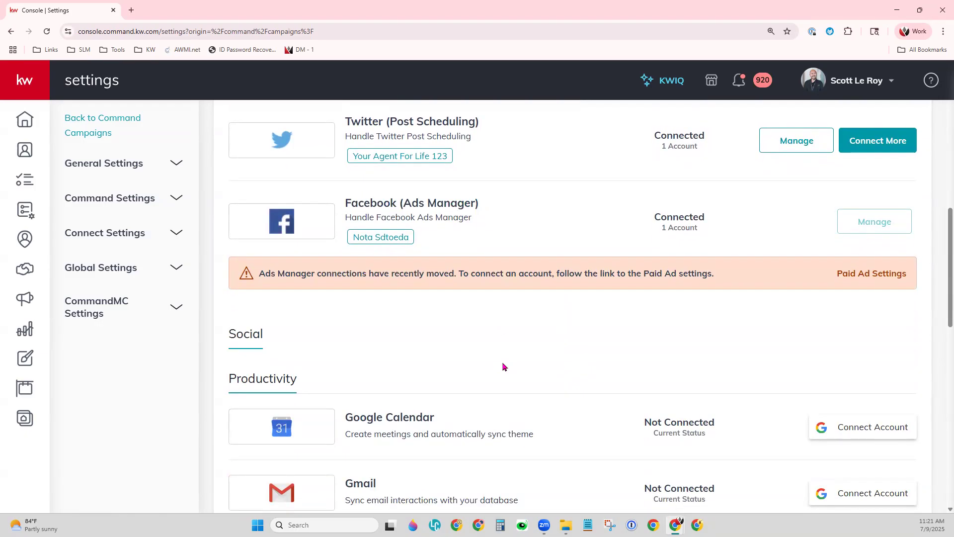
{"action": "scroll", "coordinate": [502, 368], "scroll_direction": "down", "scroll_amount": 2}
{"action": "scroll", "coordinate": [501, 368], "scroll_direction": "down", "scroll_amount": 3}
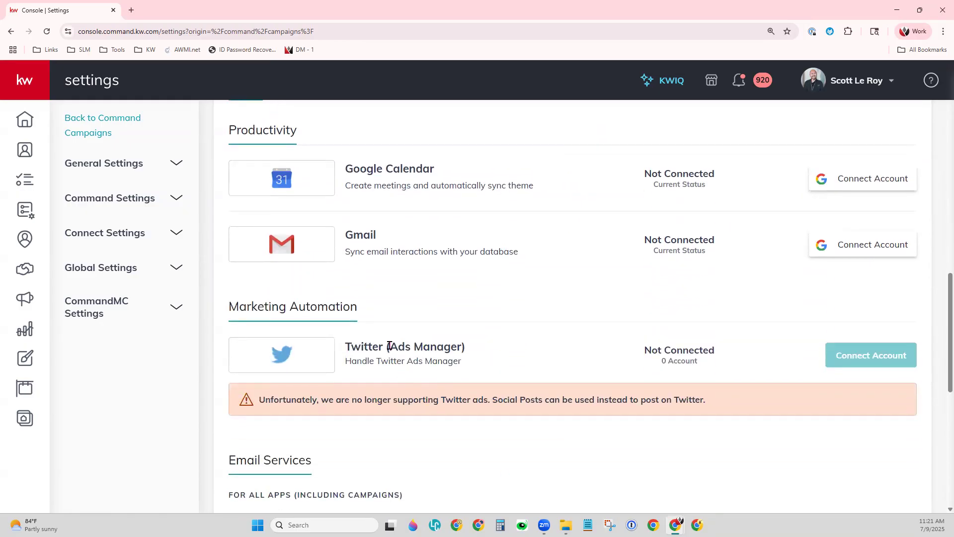
{"action": "left_click_drag", "start_coordinate": [390, 346], "coordinate": [472, 348]}
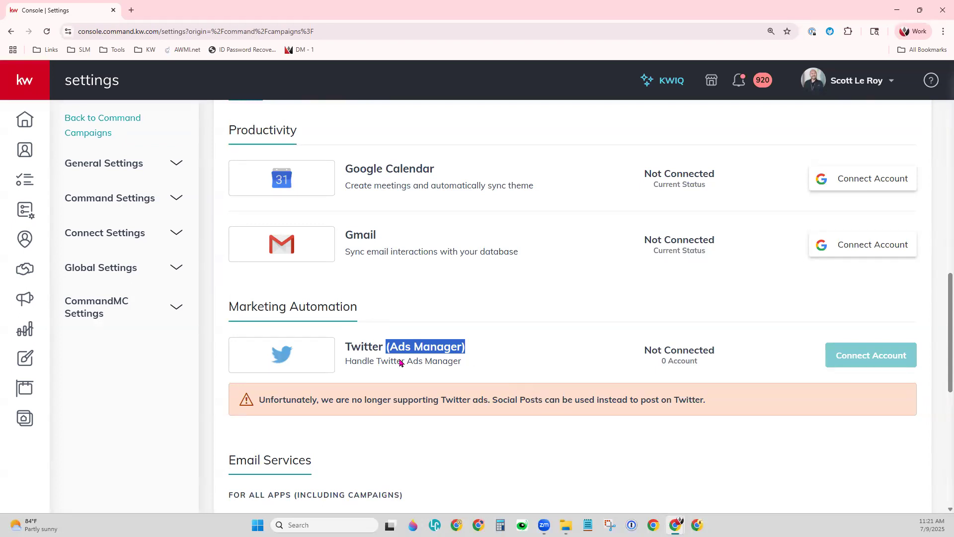
{"action": "scroll", "coordinate": [532, 362], "scroll_direction": "up", "scroll_amount": 5}
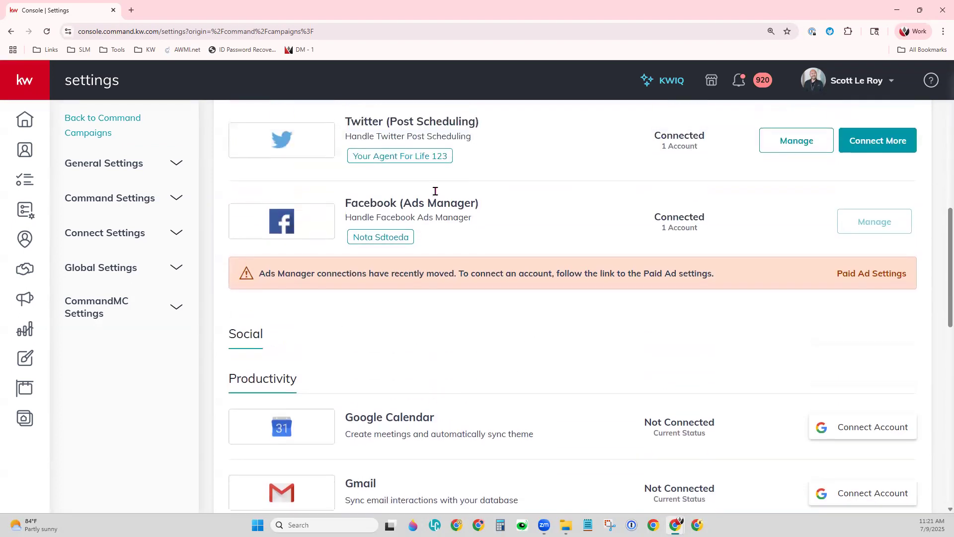
{"action": "left_click_drag", "start_coordinate": [258, 274], "coordinate": [717, 271]}
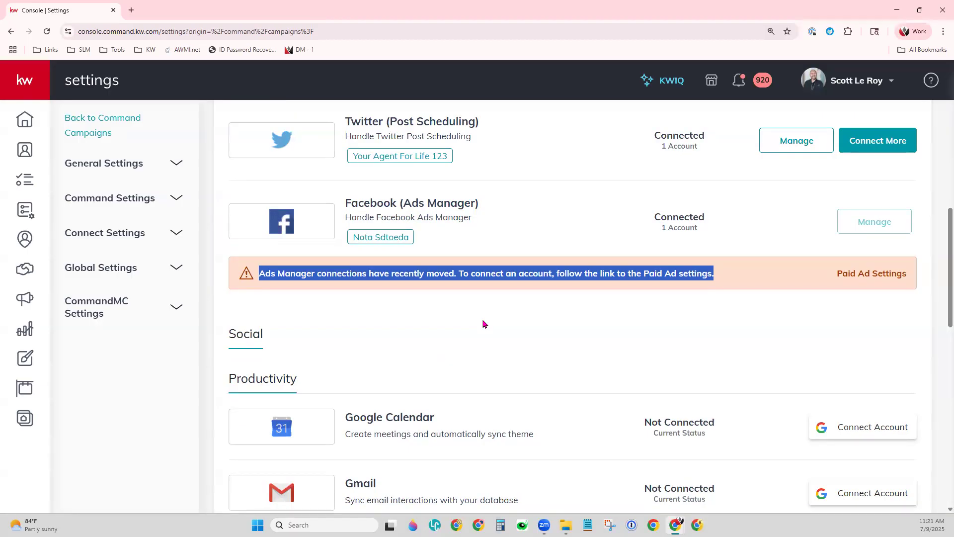
{"action": "left_click", "coordinate": [640, 347]}
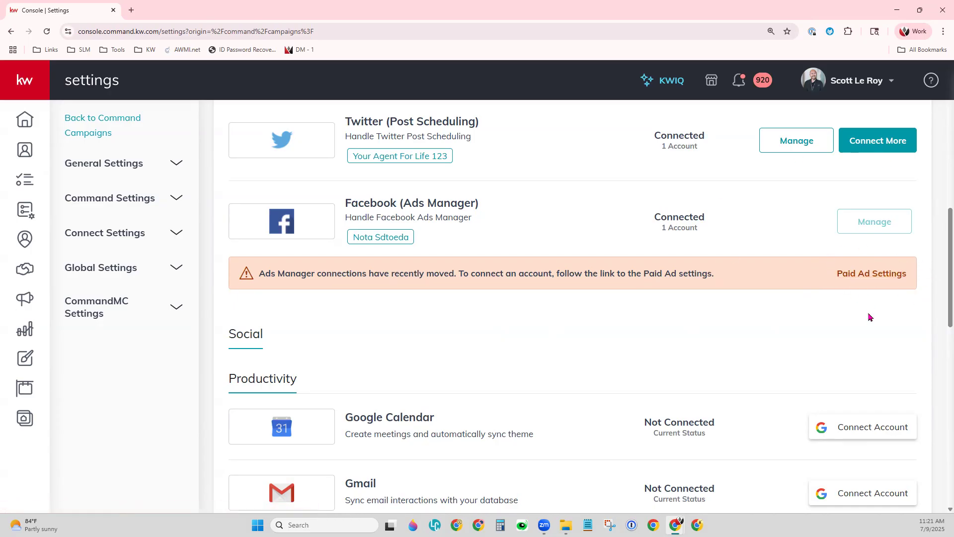
Go from the settings page to the Campaigns dashboard's Paid Ads section.
{"action": "left_click", "coordinate": [863, 86]}
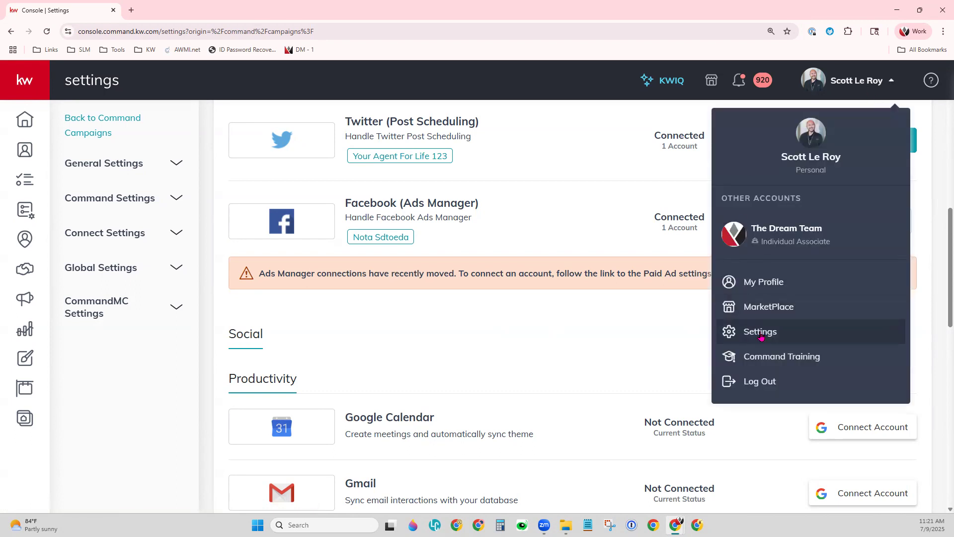
{"action": "left_click", "coordinate": [658, 330]}
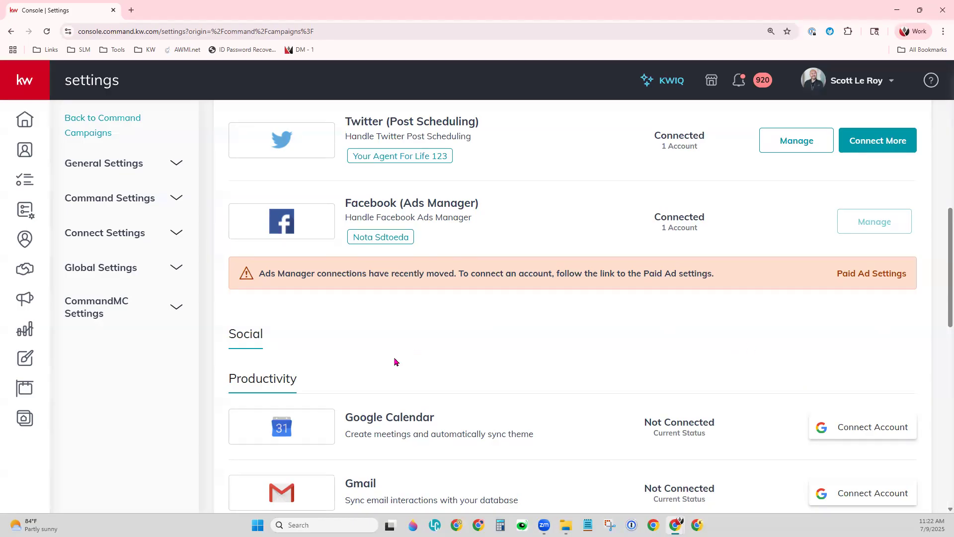
{"action": "left_click", "coordinate": [26, 299]}
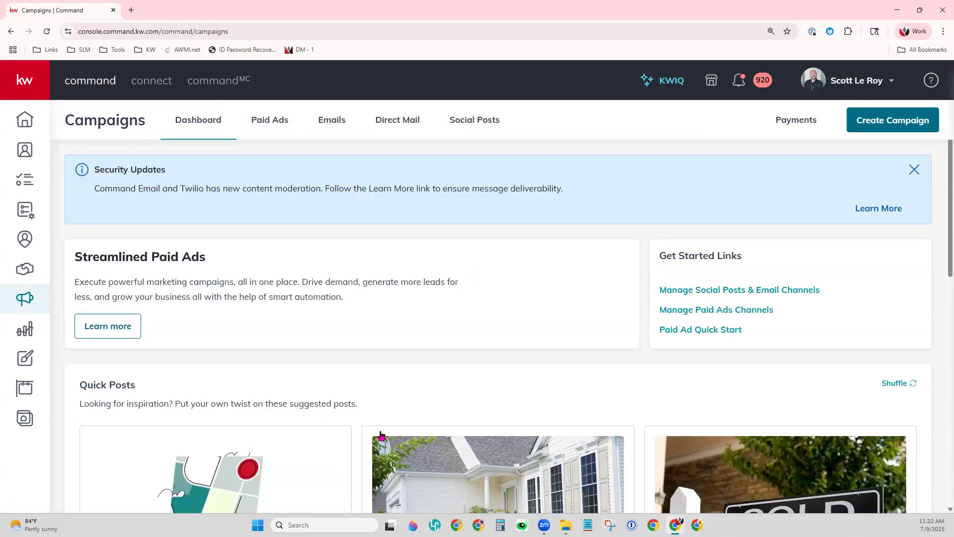
{"action": "left_click", "coordinate": [282, 128]}
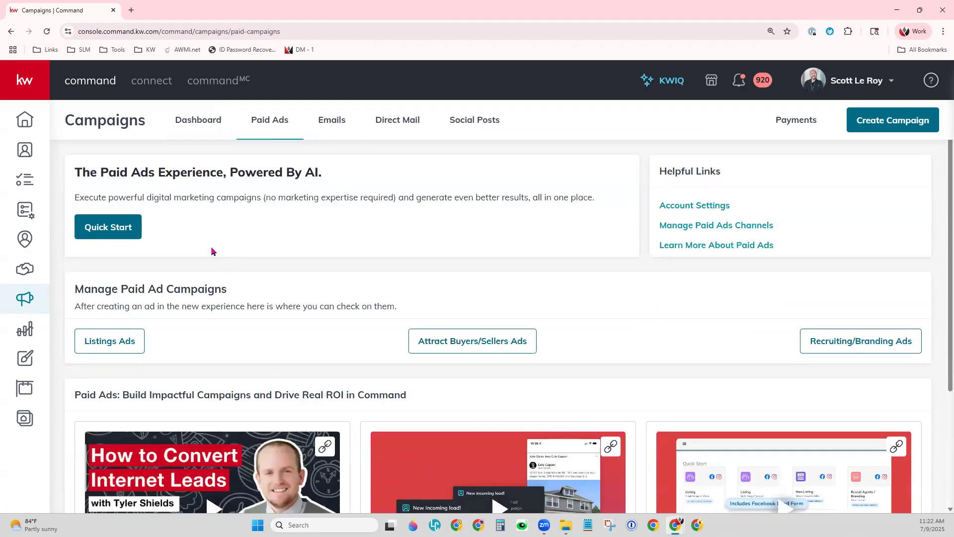
Launch Quick Start to load the 12 ad objectives and expand the Assets categories.
{"action": "left_click", "coordinate": [109, 231]}
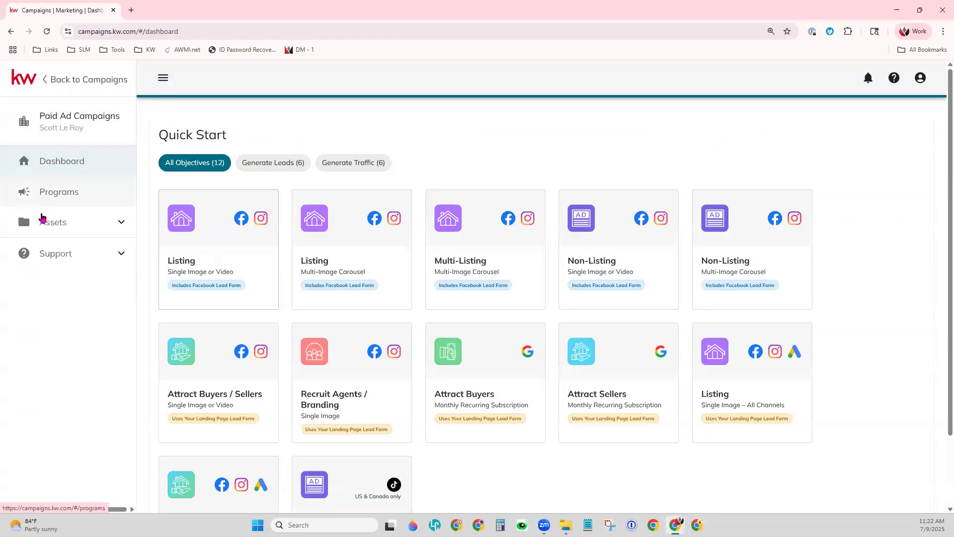
{"action": "left_click", "coordinate": [40, 228]}
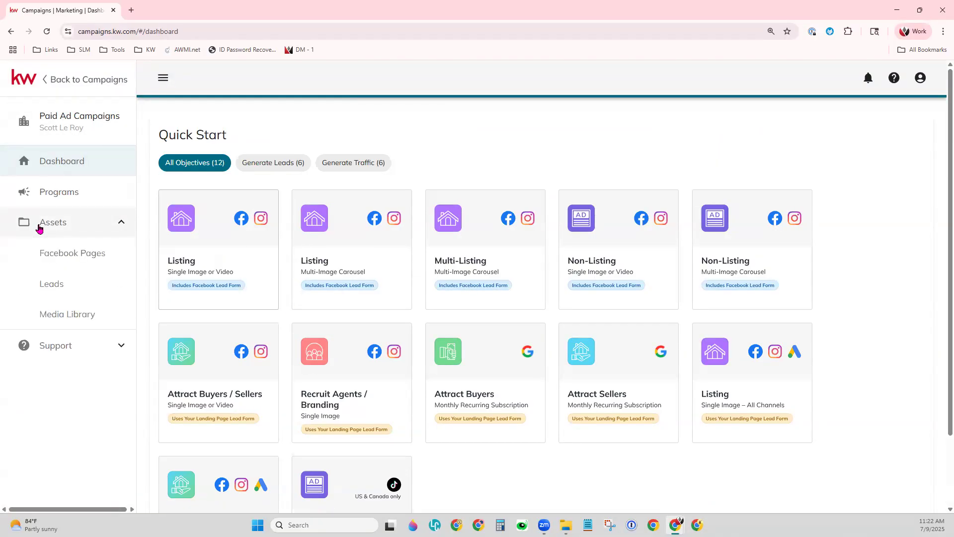
Open the Facebook Pages list under Assets and zoom the browser to 125%.
{"action": "left_click", "coordinate": [62, 267]}
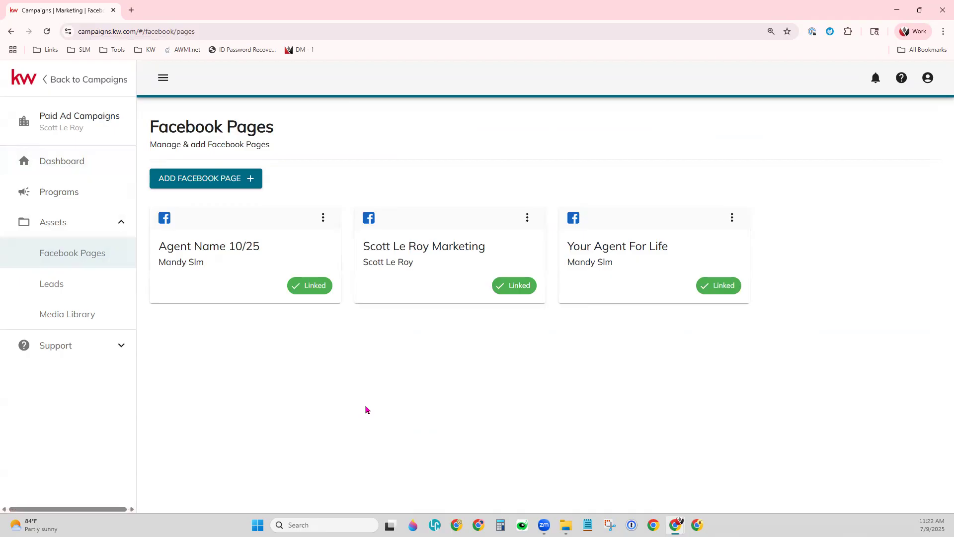
{"action": "key", "text": "ctrl+plus"}
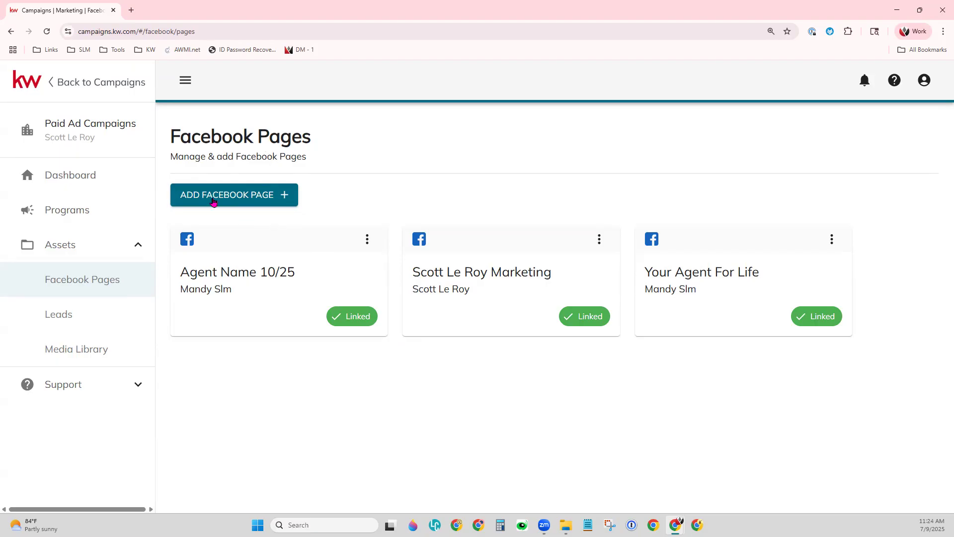
Unlink the Agent Name 10/25 and Your Agent For Life pages, then begin adding a Facebook page.
{"action": "left_click", "coordinate": [367, 239]}
{"action": "left_click", "coordinate": [409, 288]}
{"action": "left_click", "coordinate": [579, 322]}
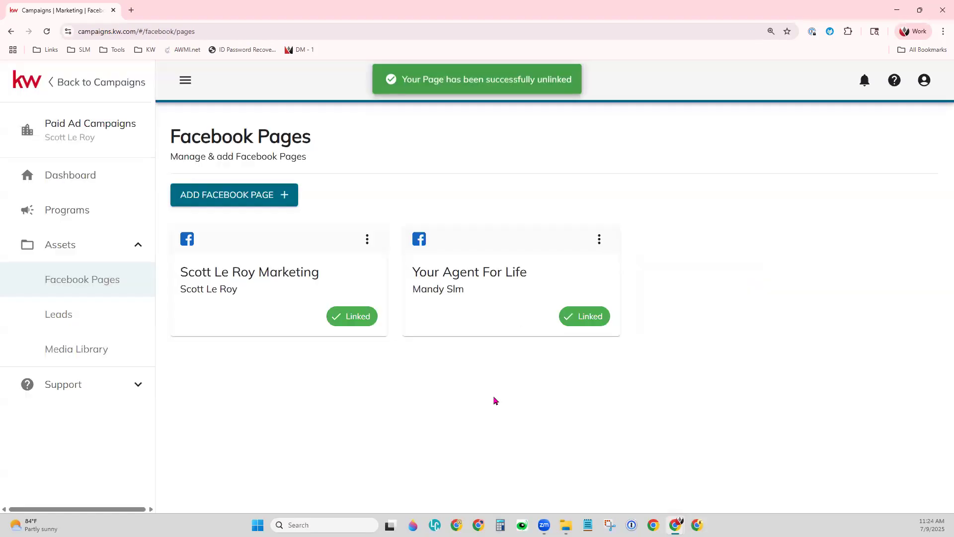
{"action": "left_click", "coordinate": [600, 239]}
{"action": "left_click", "coordinate": [628, 289]}
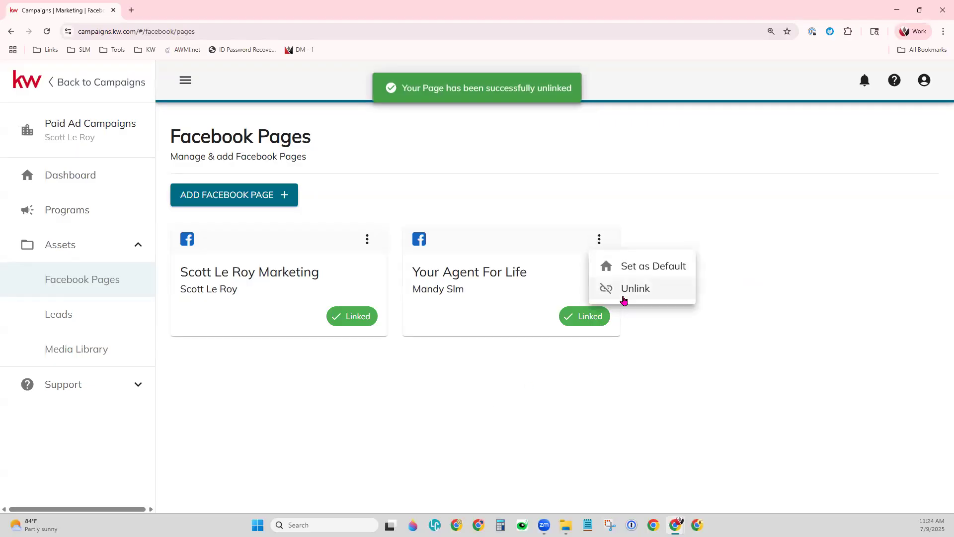
{"action": "left_click", "coordinate": [594, 322]}
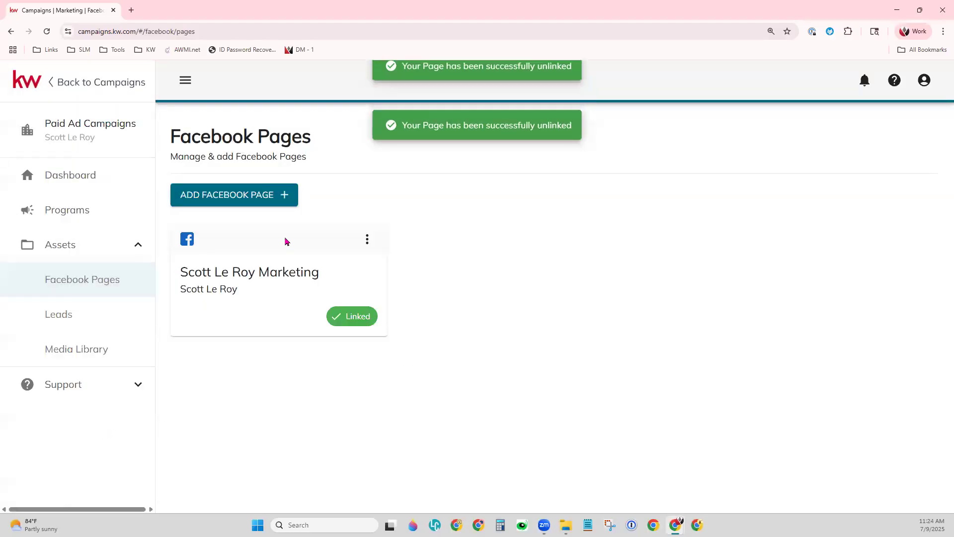
{"action": "left_click", "coordinate": [220, 197]}
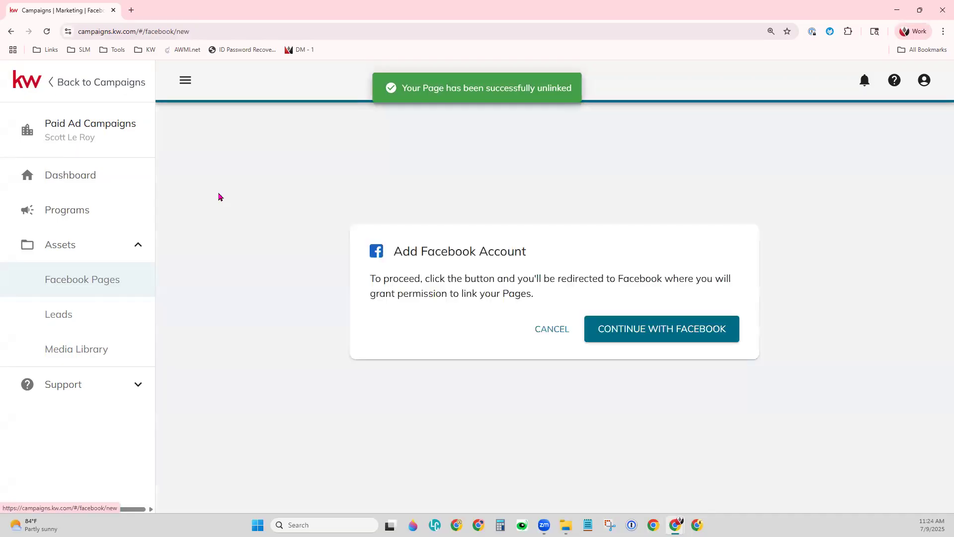
Continue with Facebook and accept switching to the required account for Campaign Connect.
{"action": "left_click", "coordinate": [671, 337]}
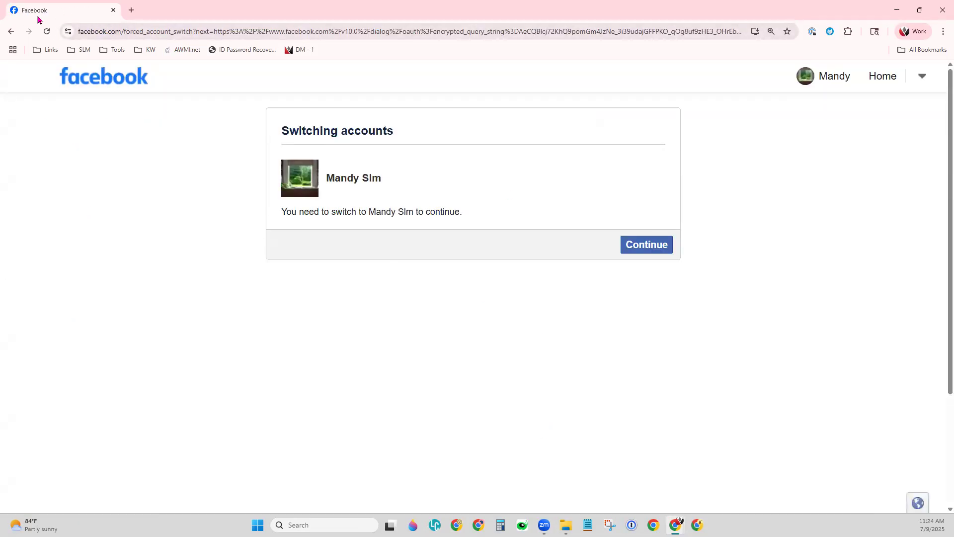
{"action": "left_click", "coordinate": [75, 86]}
{"action": "left_click", "coordinate": [657, 244]}
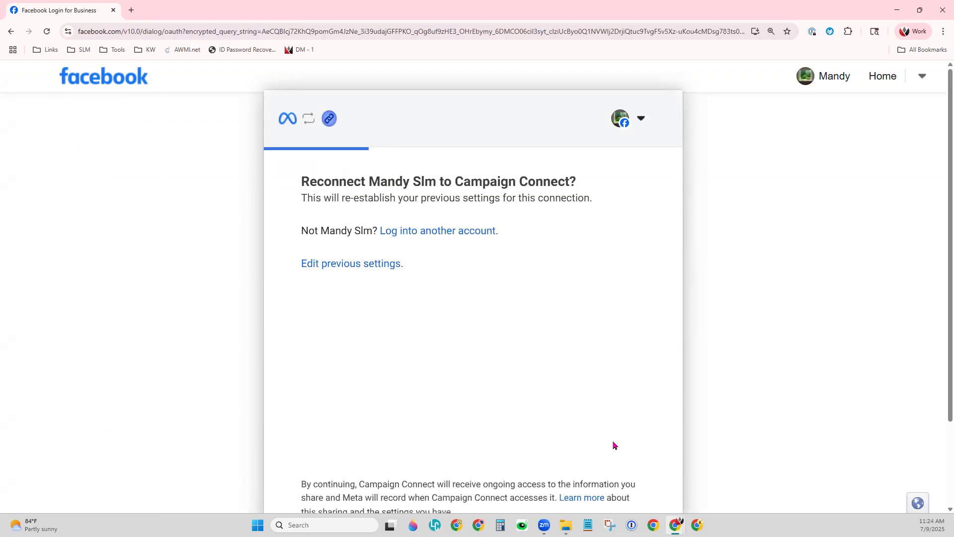
Edit previous settings and confirm both pages, Agent Name 10/25 and Your Agent For Life.
{"action": "scroll", "coordinate": [437, 349], "scroll_direction": "down", "scroll_amount": 1}
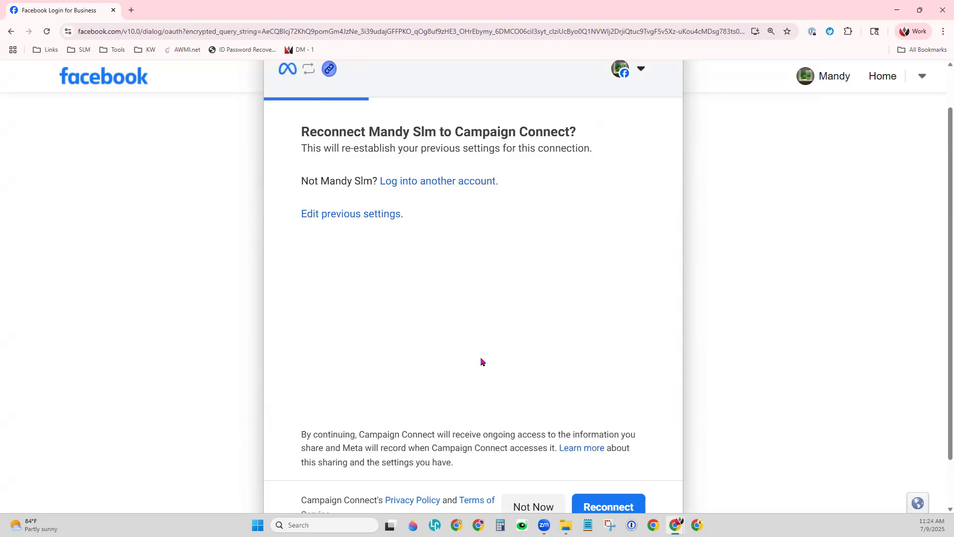
{"action": "left_click", "coordinate": [383, 218]}
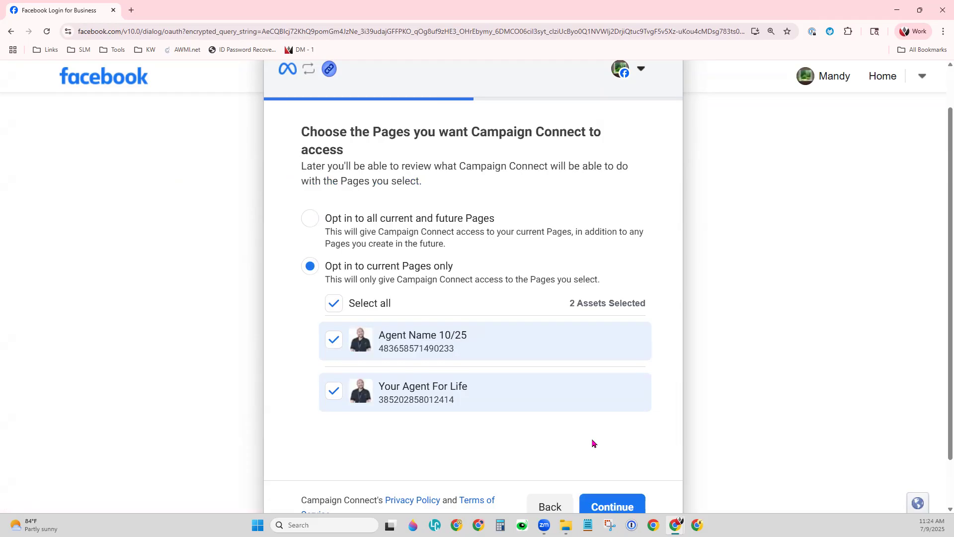
{"action": "key", "text": "ctrl+minus"}
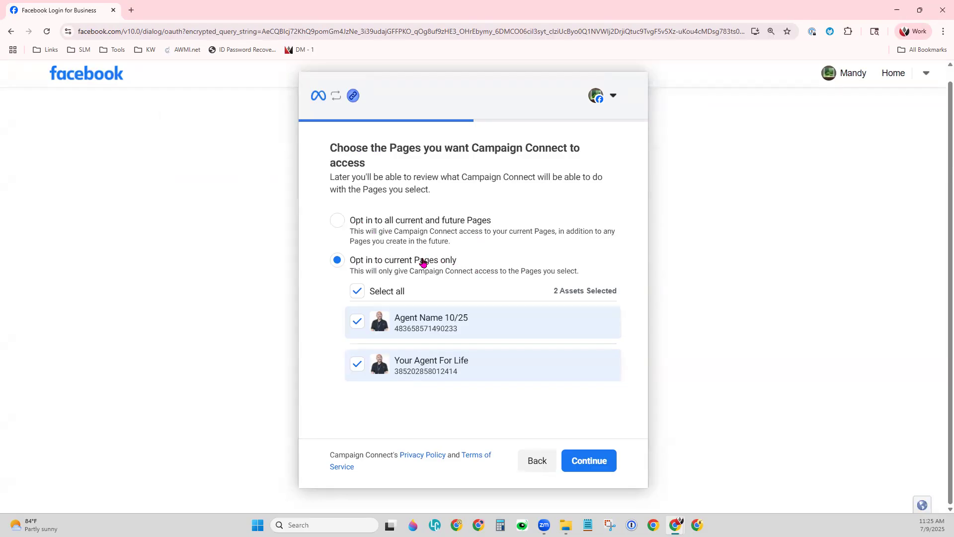
{"action": "left_click", "coordinate": [357, 321]}
{"action": "left_click", "coordinate": [358, 367]}
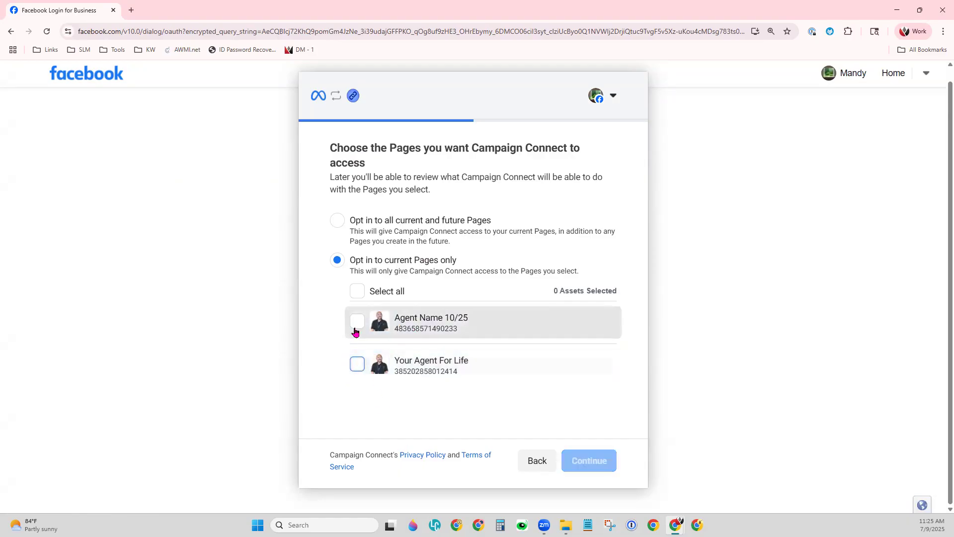
{"action": "left_click", "coordinate": [357, 322]}
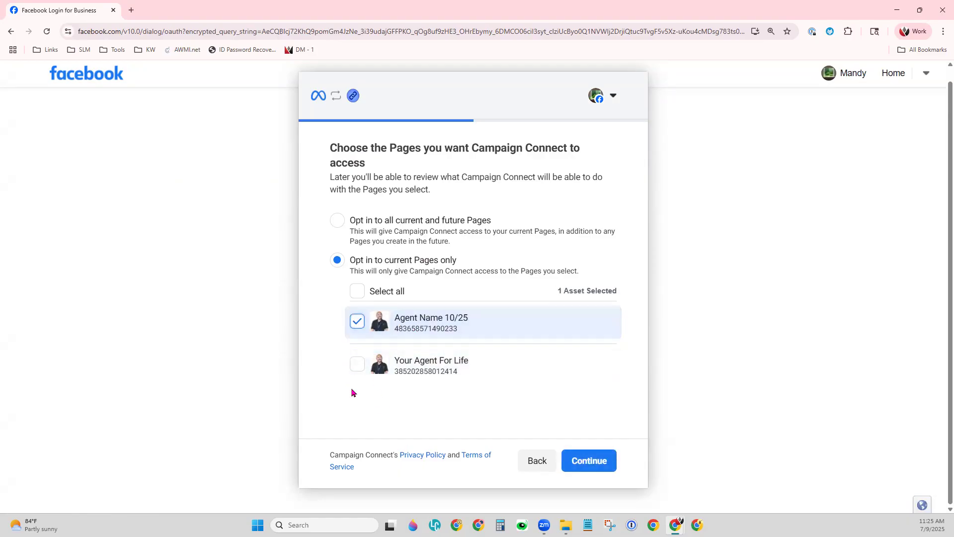
{"action": "left_click", "coordinate": [358, 291]}
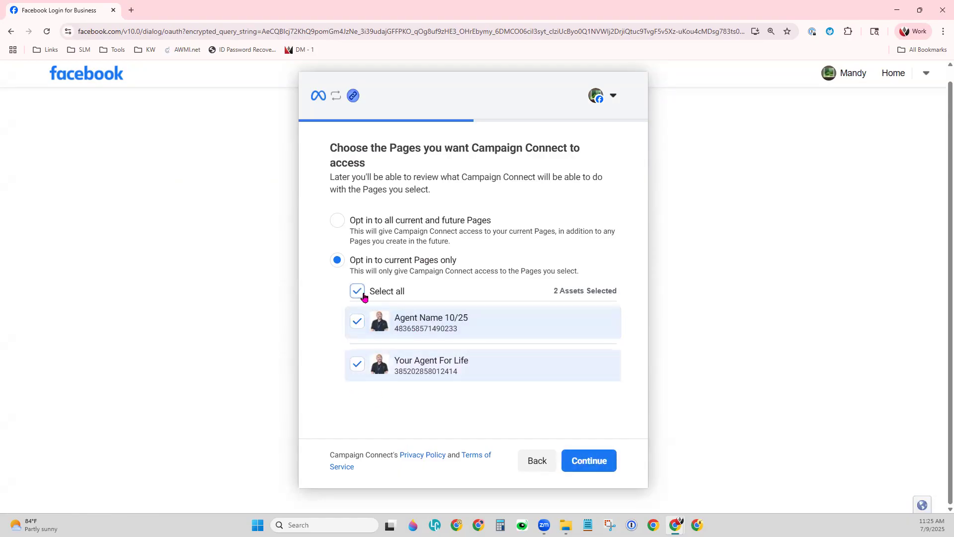
{"action": "left_click", "coordinate": [600, 460]}
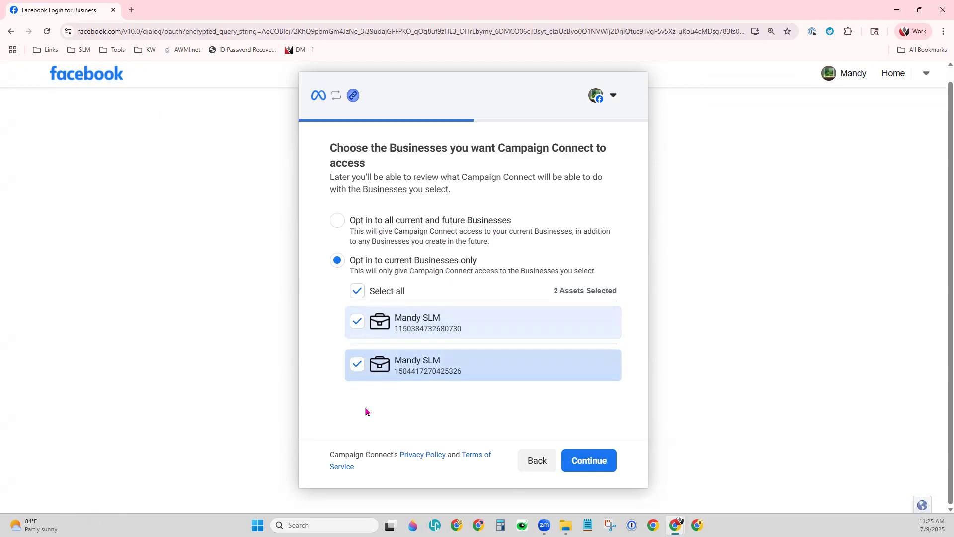
Confirm both businesses, save the access permissions and dismiss the confirmation.
{"action": "left_click", "coordinate": [607, 466]}
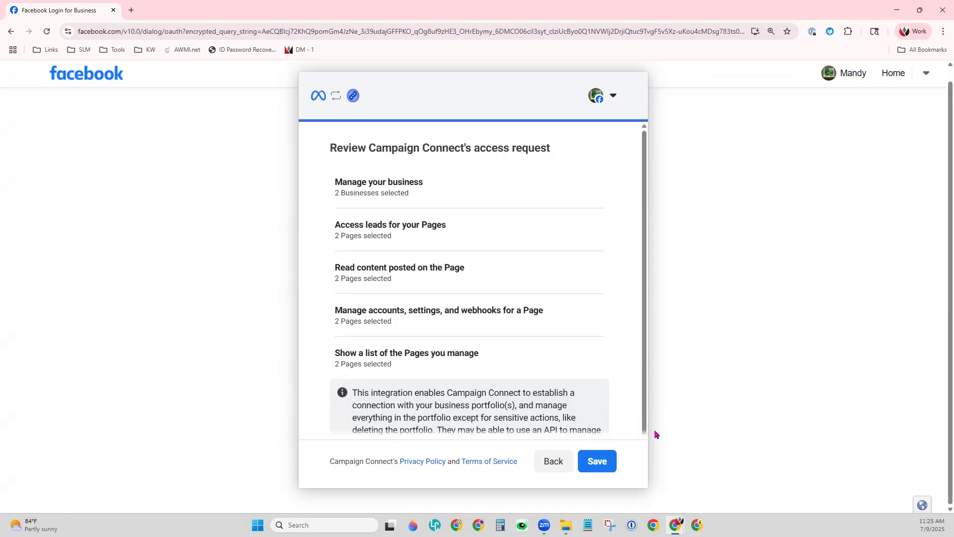
{"action": "left_click", "coordinate": [605, 466]}
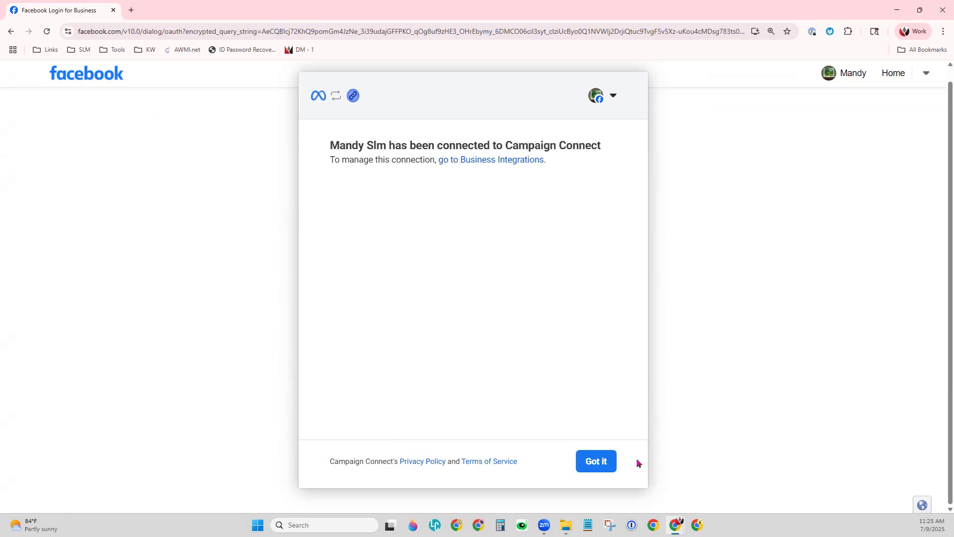
{"action": "left_click", "coordinate": [591, 462]}
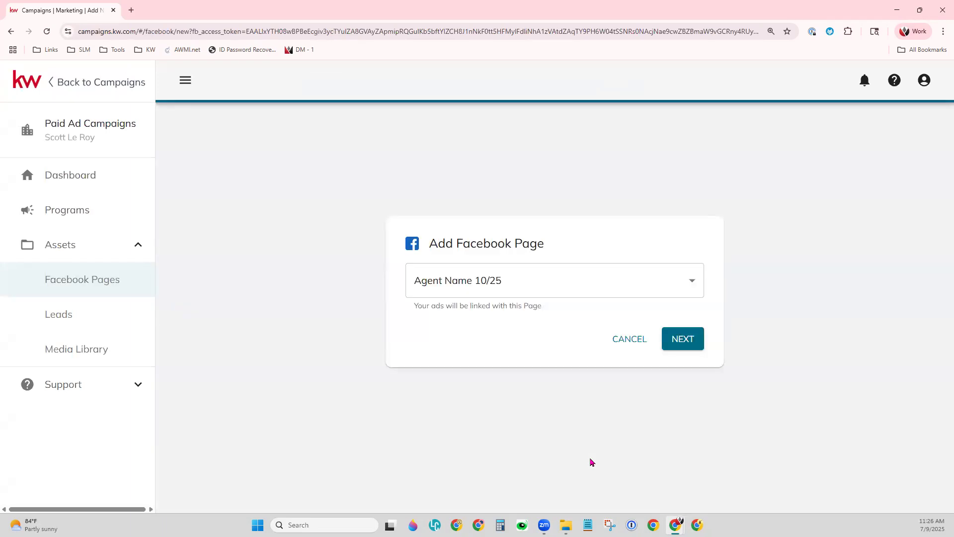
Link Agent Name 10/25 as the ads page, then return to Command's campaigns.
{"action": "left_click", "coordinate": [513, 277]}
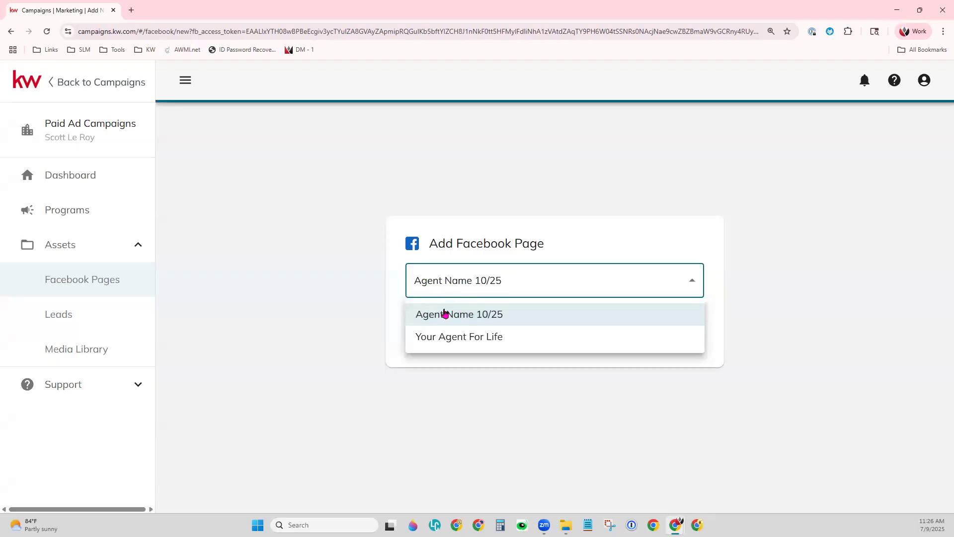
{"action": "left_click", "coordinate": [445, 313]}
{"action": "left_click", "coordinate": [682, 338]}
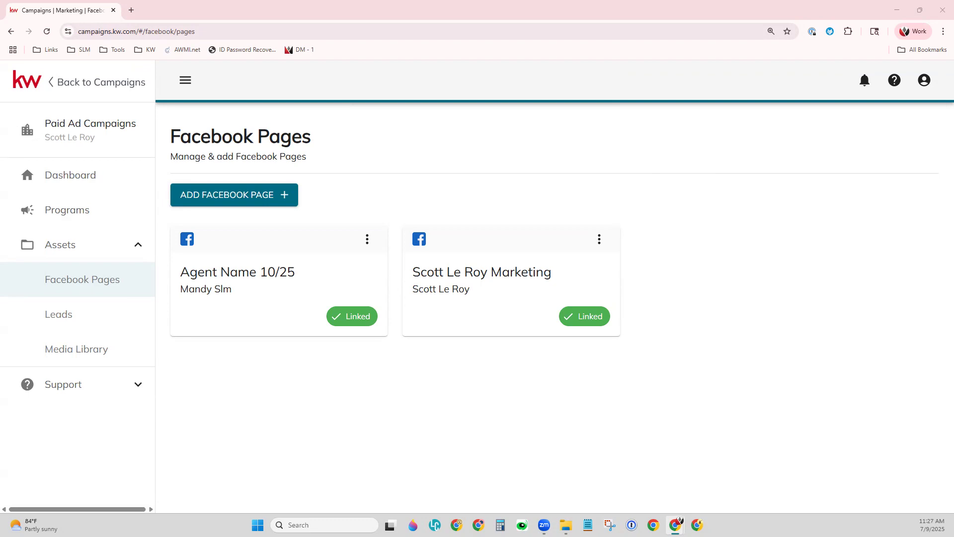
{"action": "left_click", "coordinate": [33, 87]}
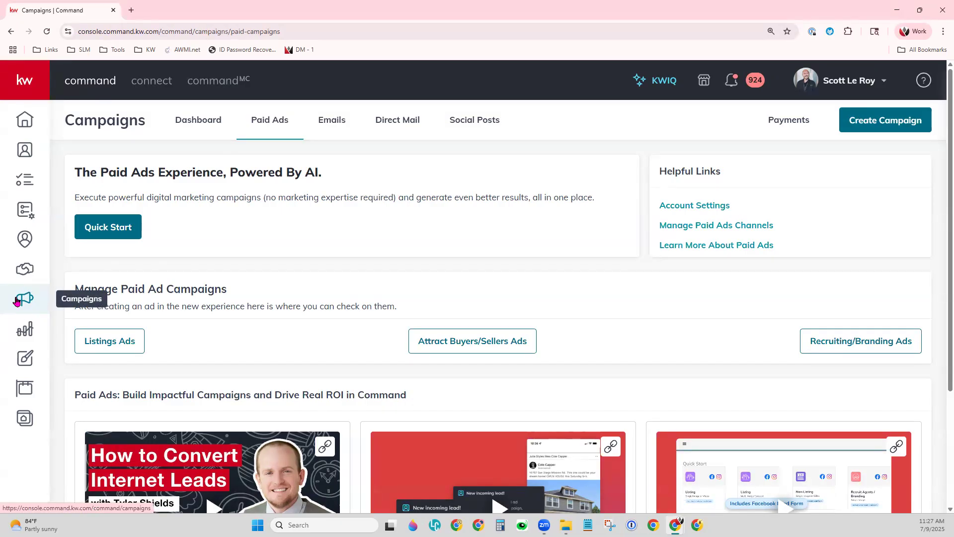
View the campaigns Dashboard, go back to Paid Ads and highlight the Manage Paid Ad Campaigns heading.
{"action": "left_click", "coordinate": [204, 126]}
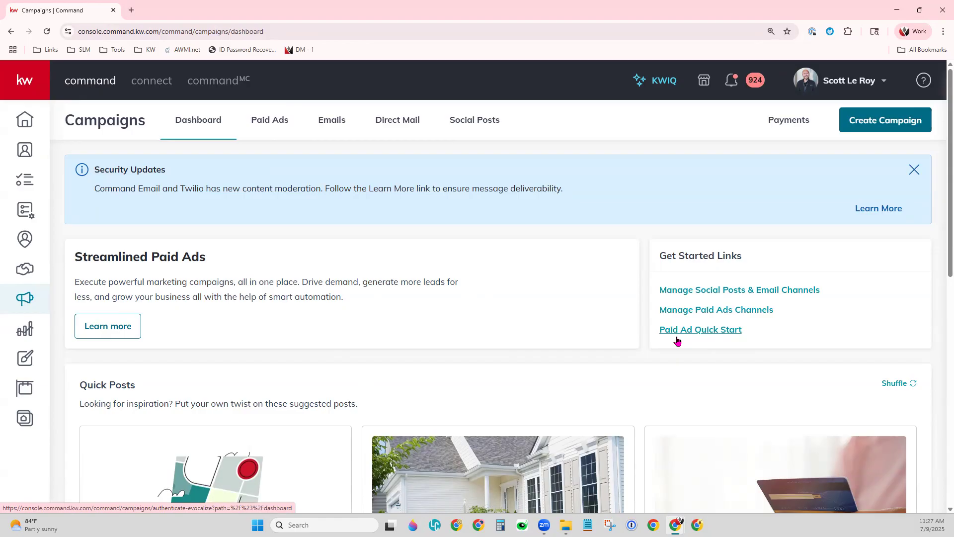
{"action": "left_click", "coordinate": [284, 120]}
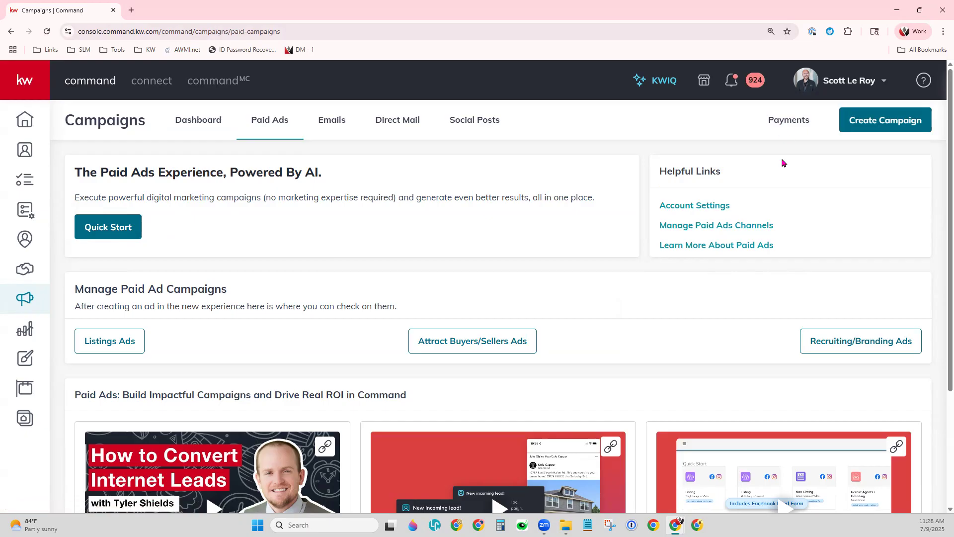
{"action": "scroll", "coordinate": [593, 298], "scroll_direction": "down", "scroll_amount": 3}
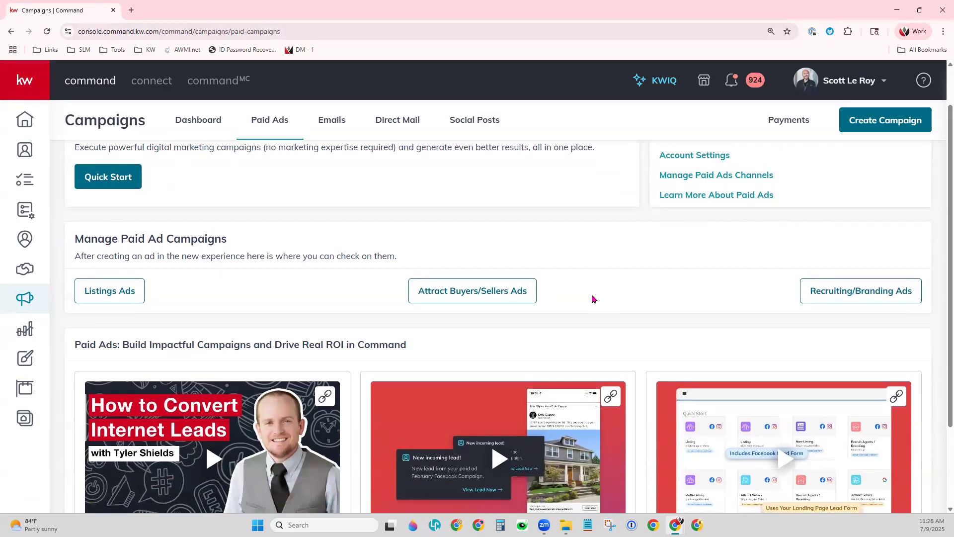
{"action": "left_click_drag", "start_coordinate": [74, 187], "coordinate": [232, 188]}
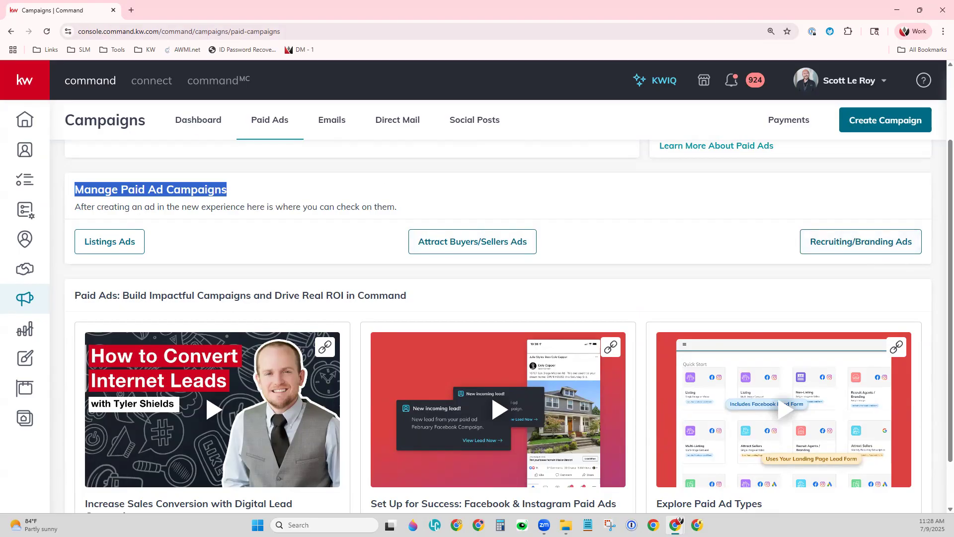
{"action": "scroll", "coordinate": [532, 332], "scroll_direction": "down", "scroll_amount": 2}
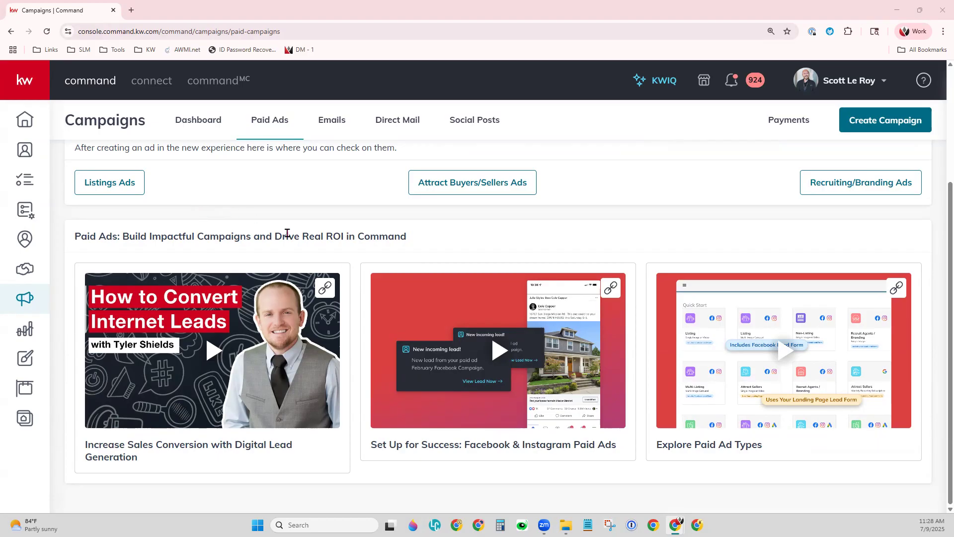
{"action": "scroll", "coordinate": [366, 273], "scroll_direction": "up", "scroll_amount": 3}
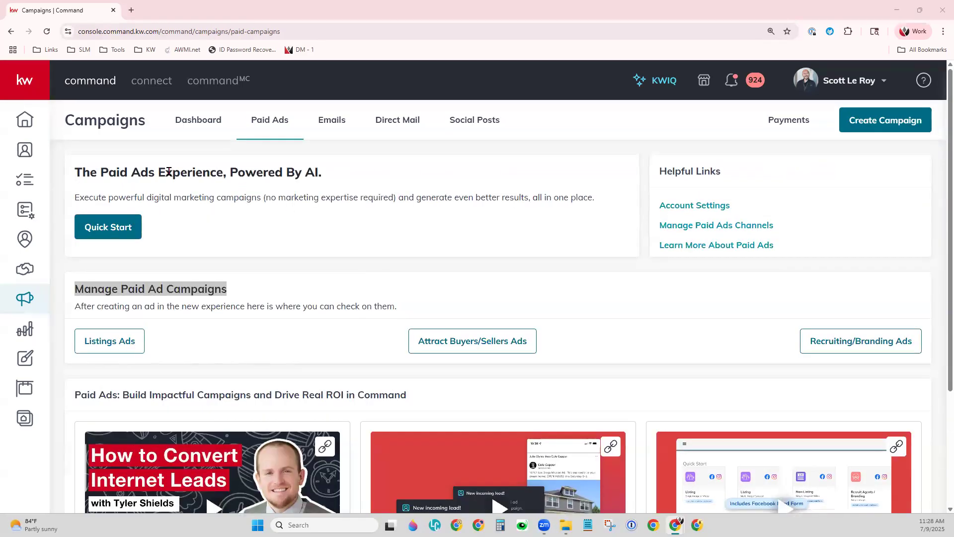
Launch Quick Start and browse its 12 ad types for Generate Leads and Generate Traffic.
{"action": "left_click", "coordinate": [112, 220]}
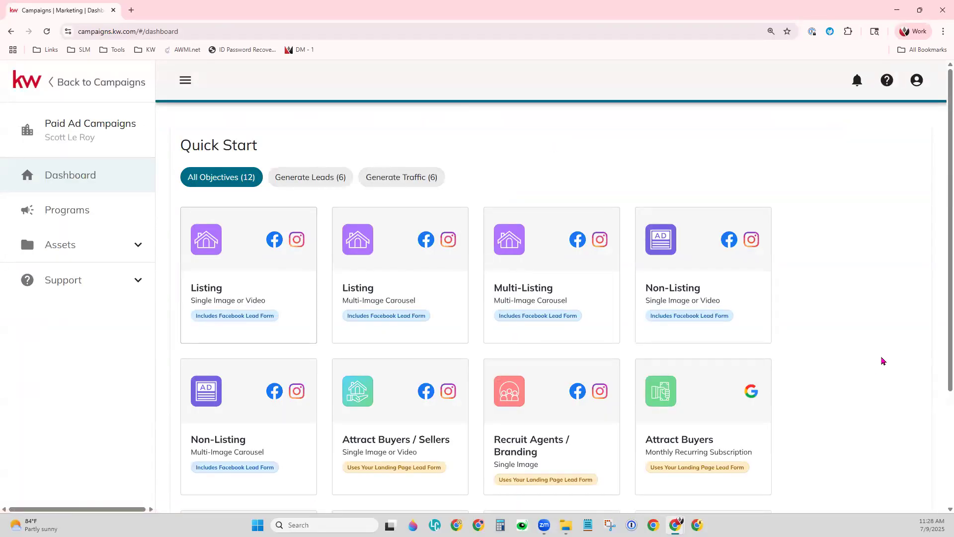
{"action": "scroll", "coordinate": [847, 285], "scroll_direction": "down", "scroll_amount": 3}
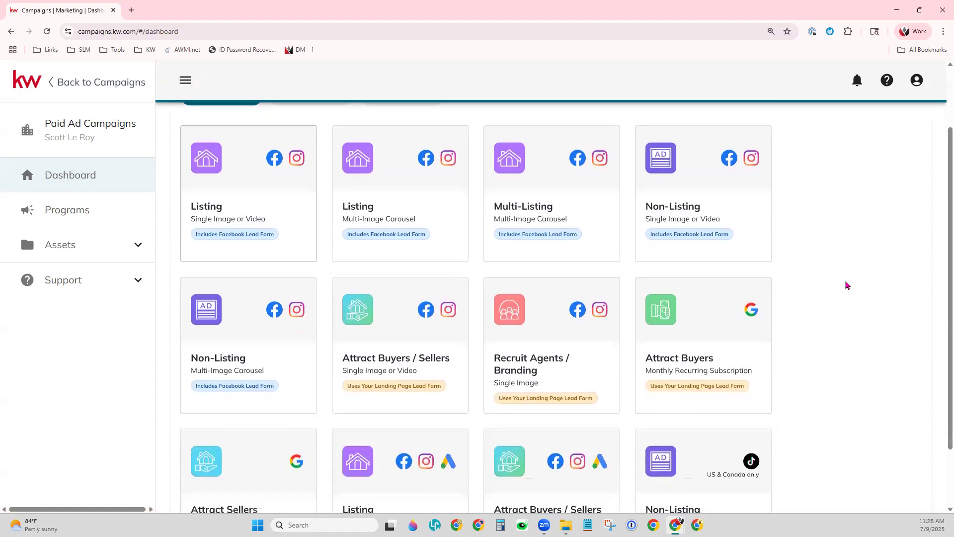
{"action": "scroll", "coordinate": [848, 285], "scroll_direction": "up", "scroll_amount": 3}
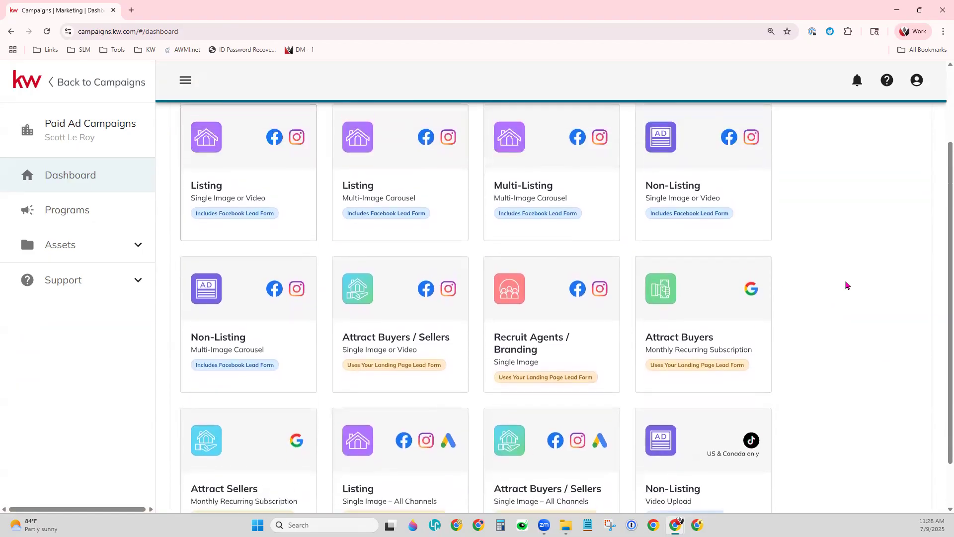
{"action": "scroll", "coordinate": [848, 285], "scroll_direction": "down", "scroll_amount": 1}
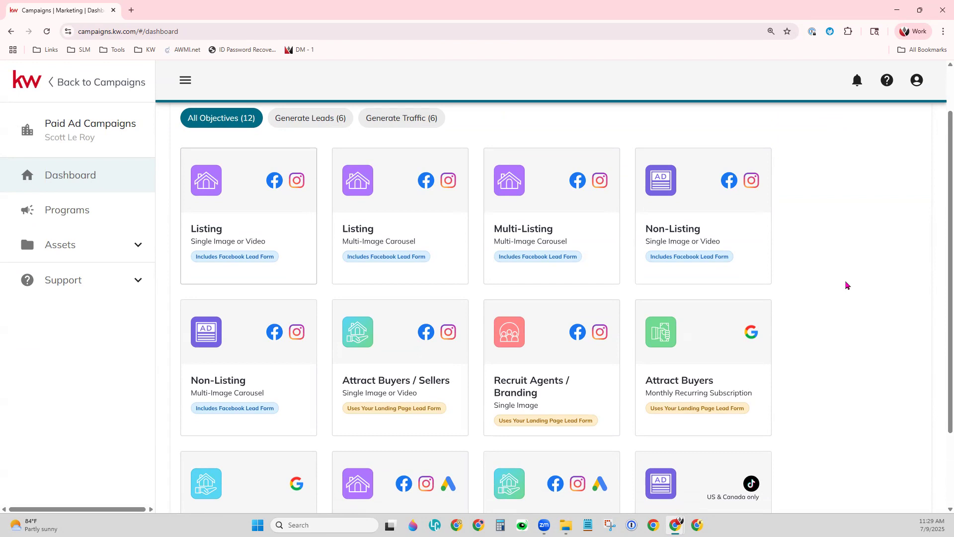
{"action": "scroll", "coordinate": [848, 285], "scroll_direction": "up", "scroll_amount": 2}
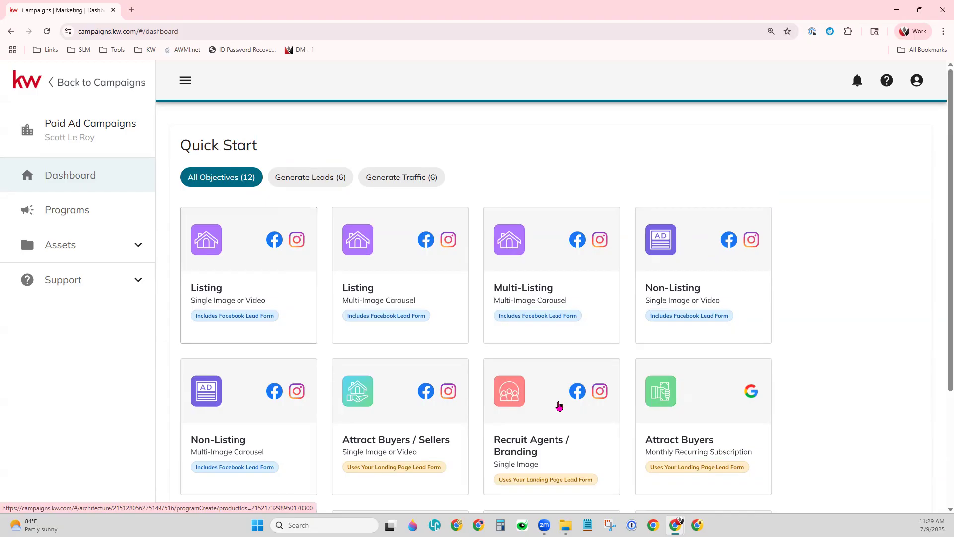
{"action": "left_click", "coordinate": [322, 187]}
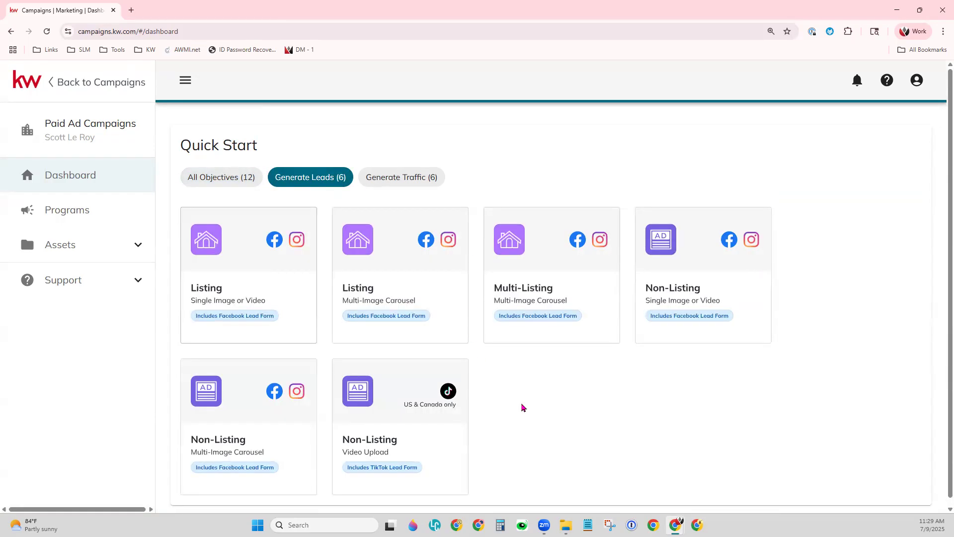
{"action": "left_click", "coordinate": [432, 178]}
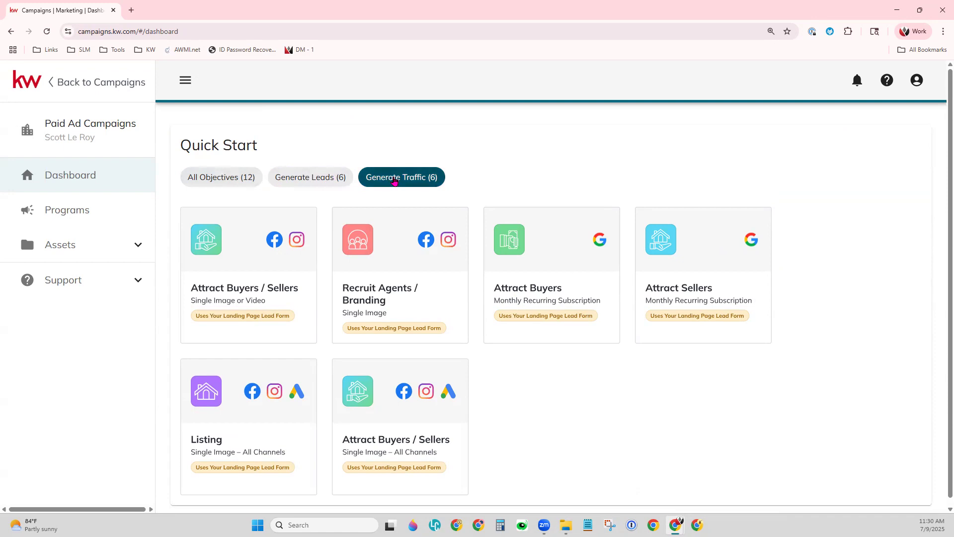
{"action": "left_click", "coordinate": [215, 179]}
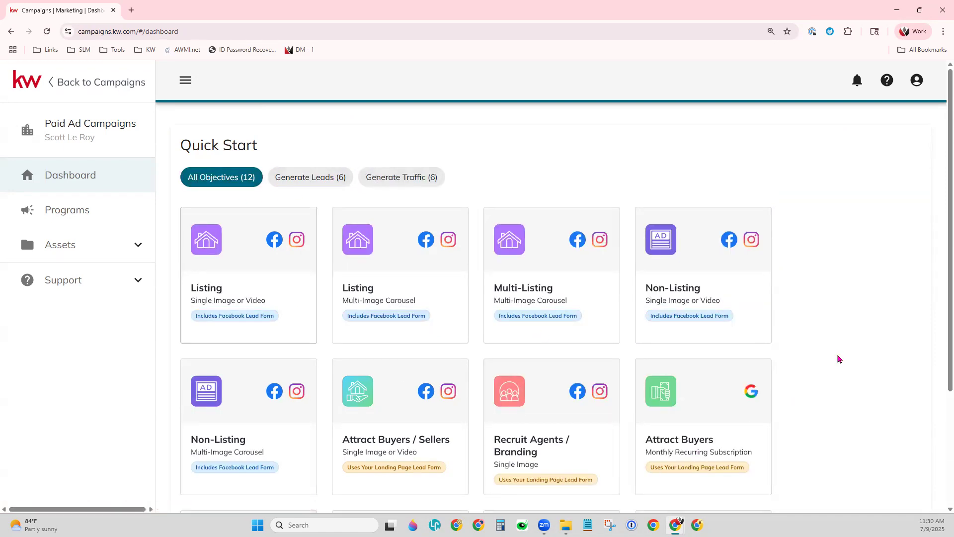
{"action": "scroll", "coordinate": [839, 359], "scroll_direction": "down", "scroll_amount": 2}
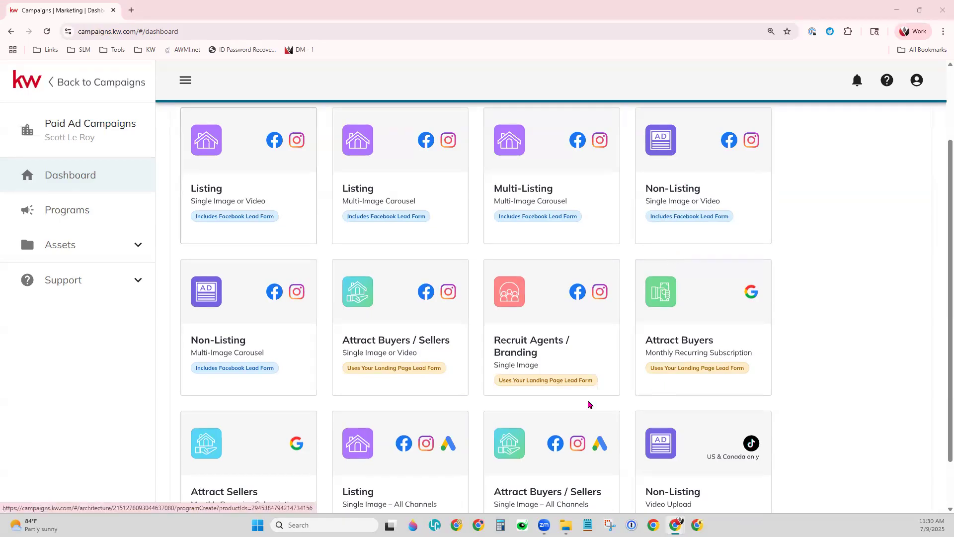
{"action": "scroll", "coordinate": [590, 404], "scroll_direction": "down", "scroll_amount": 1}
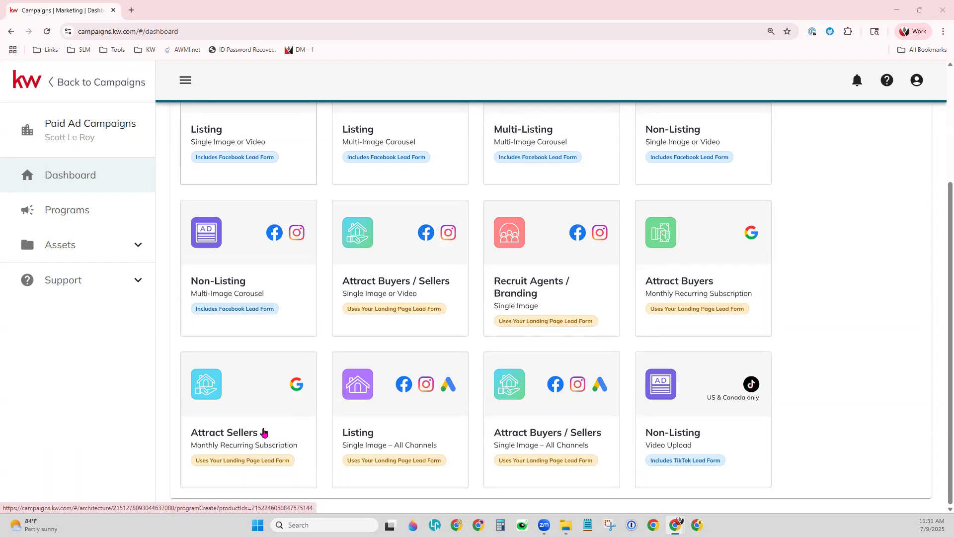
{"action": "scroll", "coordinate": [264, 433], "scroll_direction": "up", "scroll_amount": 3}
{"action": "scroll", "coordinate": [263, 432], "scroll_direction": "down", "scroll_amount": 2}
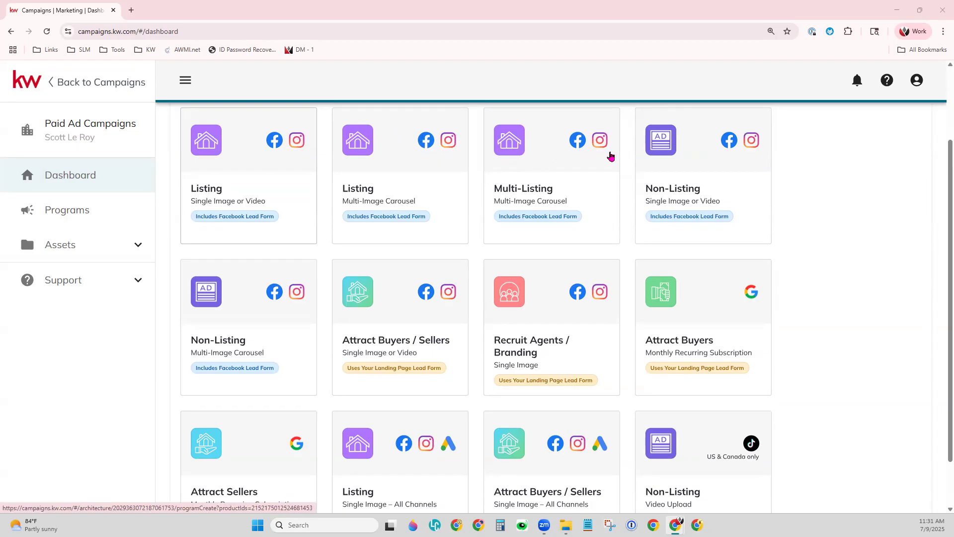
{"action": "scroll", "coordinate": [839, 330], "scroll_direction": "down", "scroll_amount": 2}
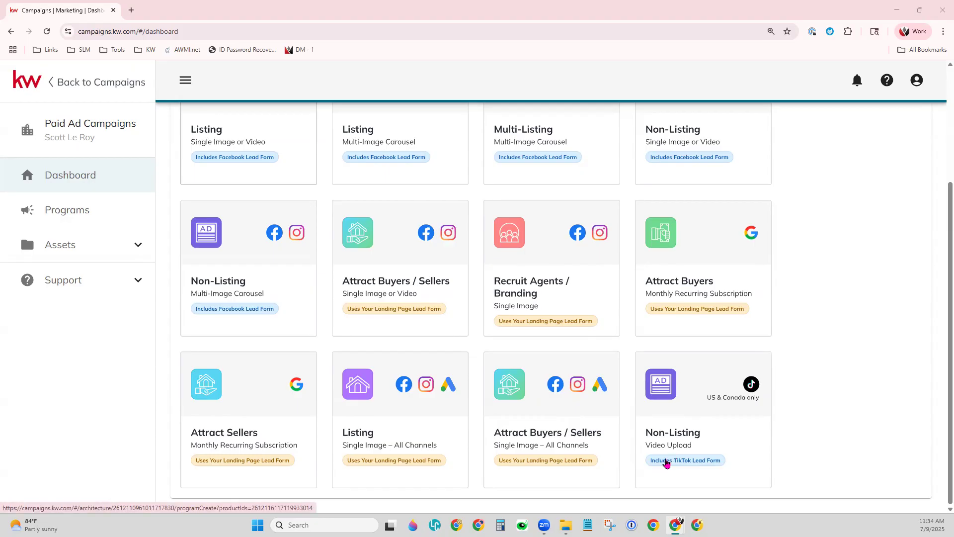
Scroll through the Quick Start ad types to review the available options.
{"action": "scroll", "coordinate": [667, 464], "scroll_direction": "up", "scroll_amount": 3}
{"action": "scroll", "coordinate": [667, 463], "scroll_direction": "down", "scroll_amount": 2}
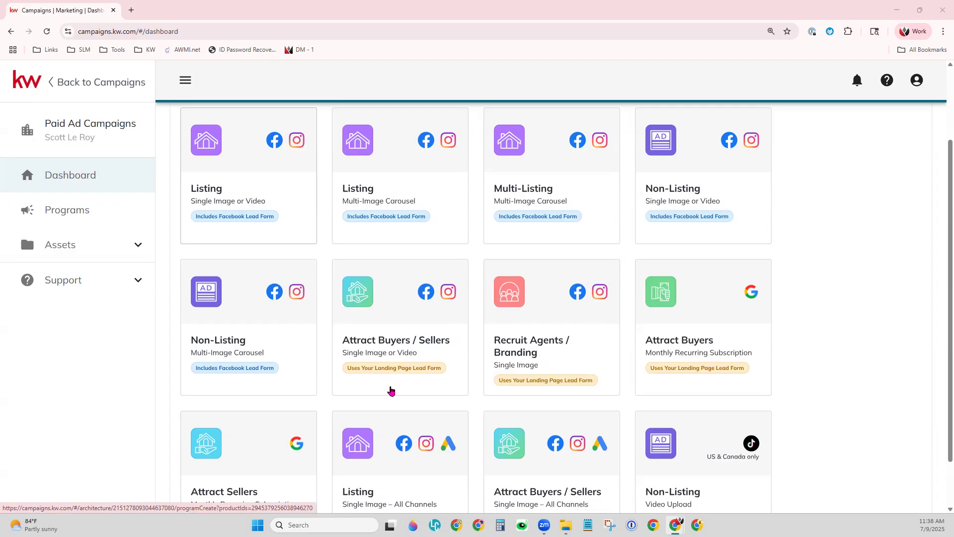
{"action": "scroll", "coordinate": [391, 391], "scroll_direction": "up", "scroll_amount": 1}
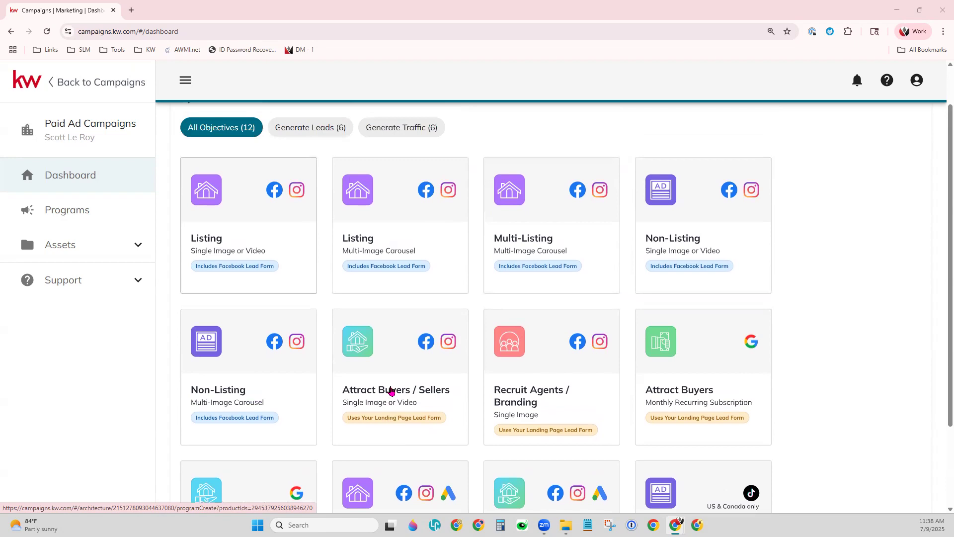
{"action": "scroll", "coordinate": [392, 391], "scroll_direction": "down", "scroll_amount": 2}
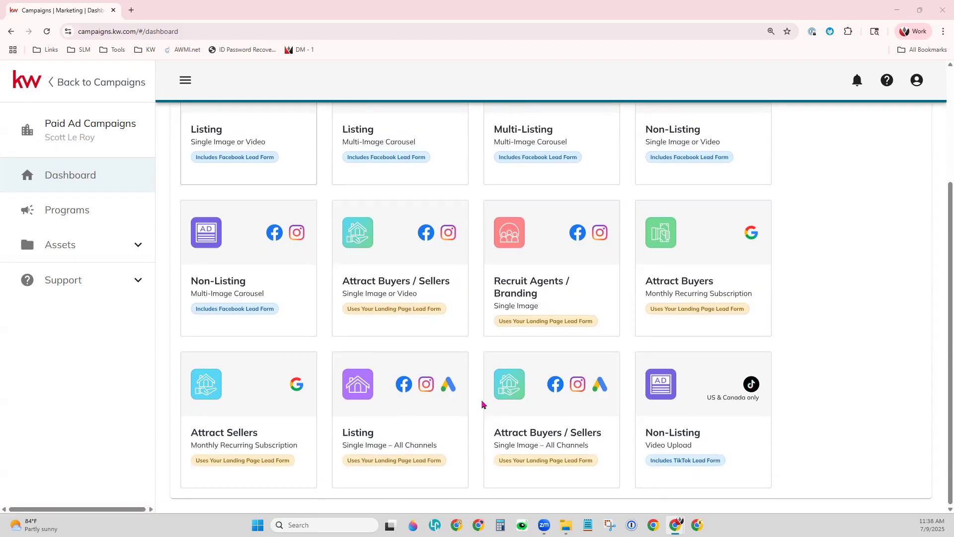
{"action": "left_click_drag", "start_coordinate": [646, 296], "coordinate": [692, 302]}
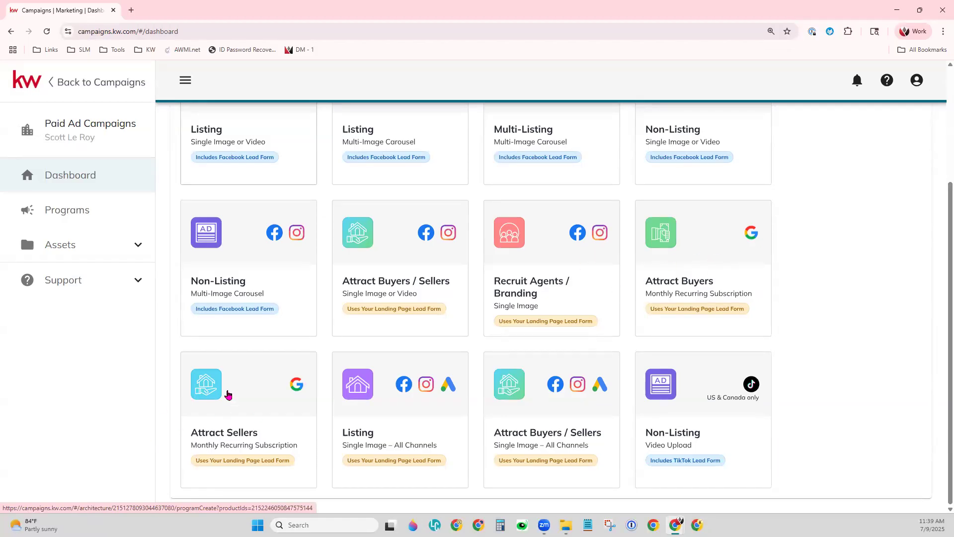
{"action": "scroll", "coordinate": [570, 426], "scroll_direction": "up", "scroll_amount": 3}
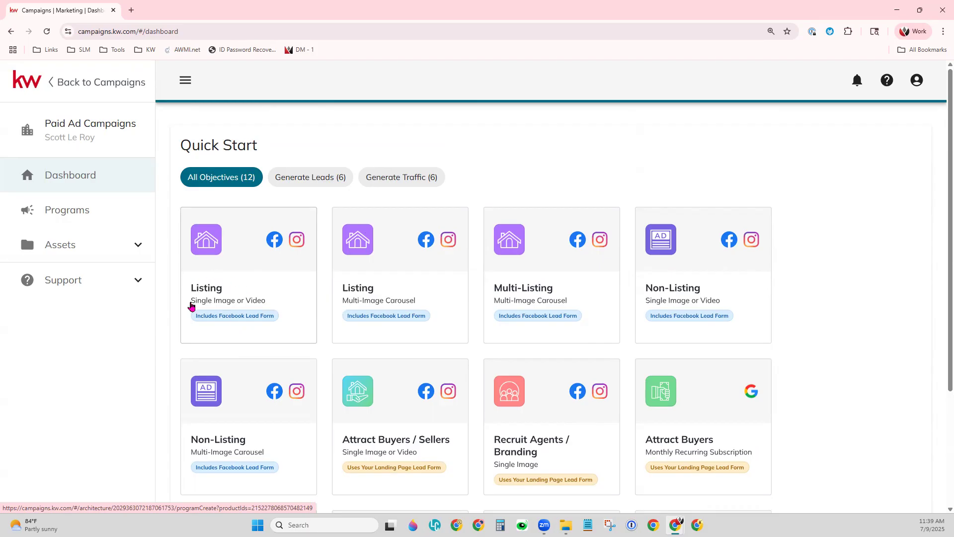
Start a new Single Image Listing Facebook/Instagram program and review its form.
{"action": "left_click", "coordinate": [256, 296]}
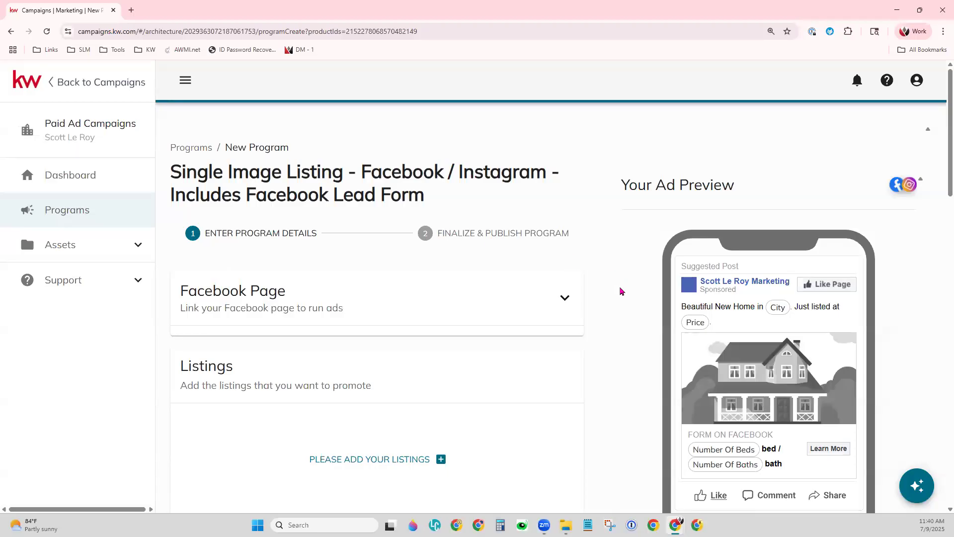
{"action": "scroll", "coordinate": [616, 293], "scroll_direction": "down", "scroll_amount": 3}
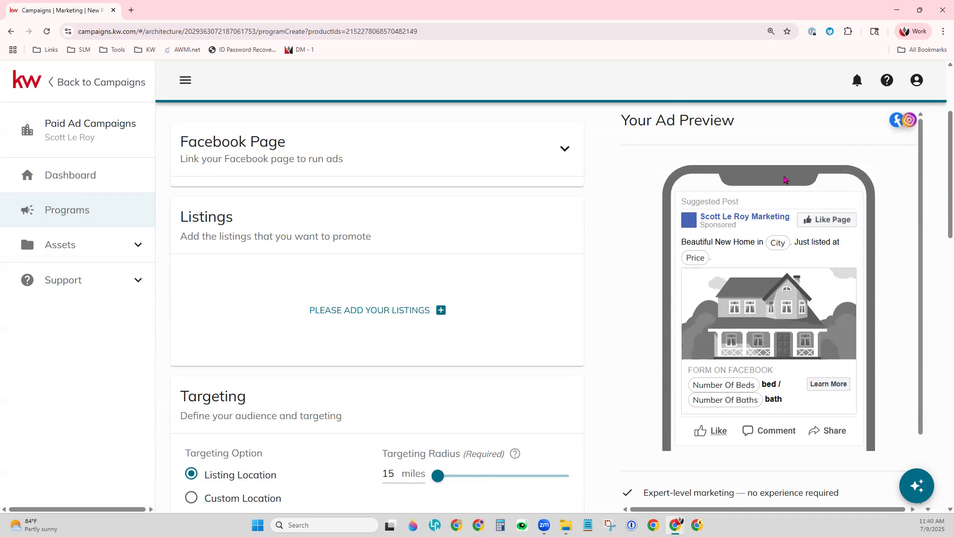
{"action": "scroll", "coordinate": [865, 373], "scroll_direction": "down", "scroll_amount": 2}
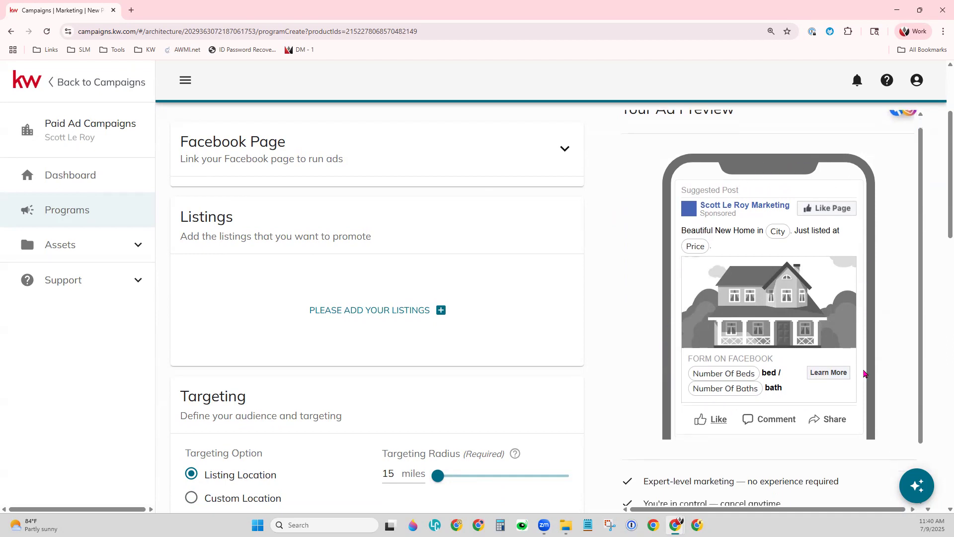
{"action": "scroll", "coordinate": [864, 374], "scroll_direction": "up", "scroll_amount": 2}
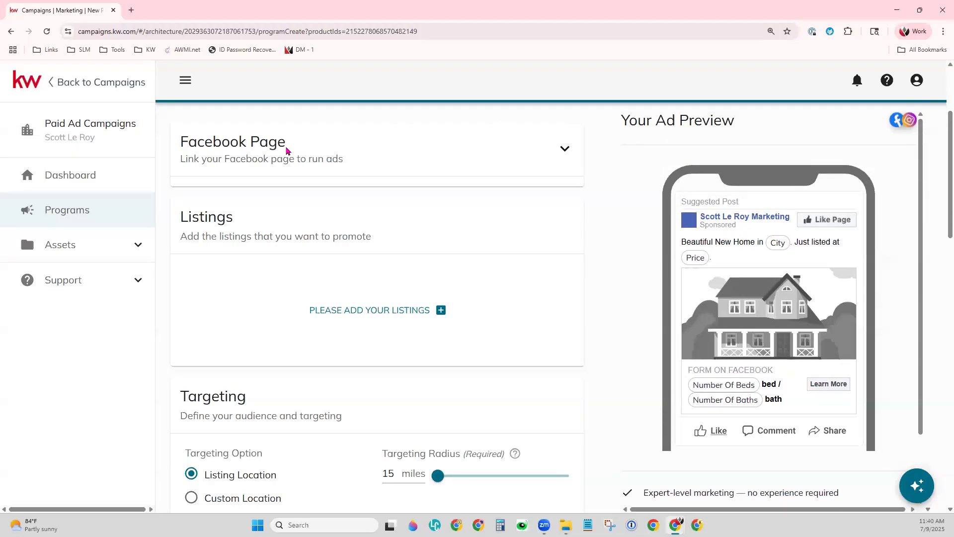
Link the program to the Agent Name 10/25 Facebook page.
{"action": "left_click", "coordinate": [565, 149]}
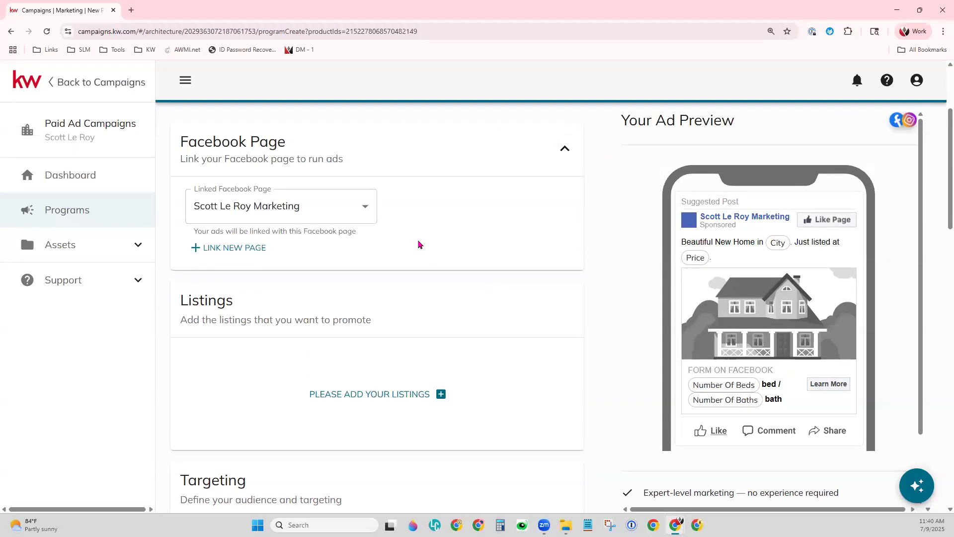
{"action": "left_click", "coordinate": [366, 207]}
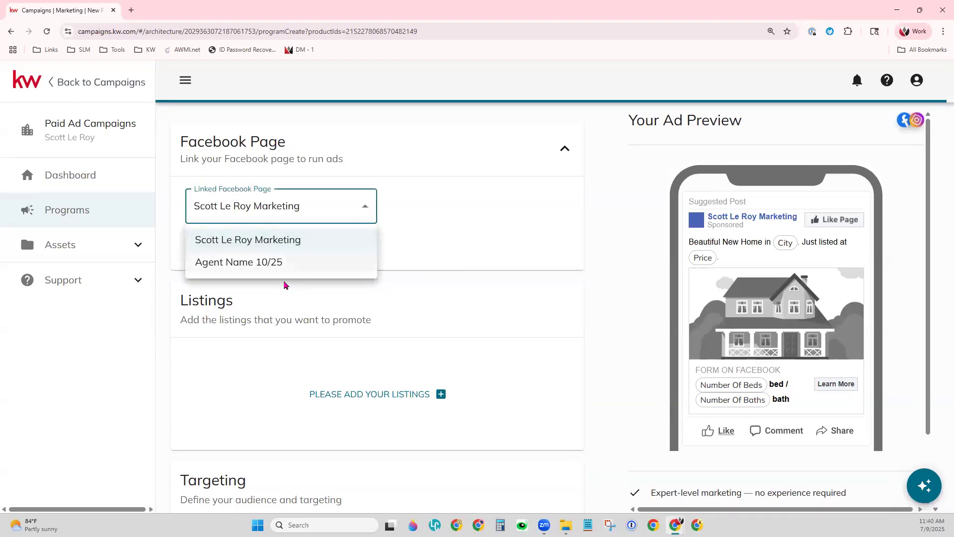
{"action": "left_click", "coordinate": [287, 262]}
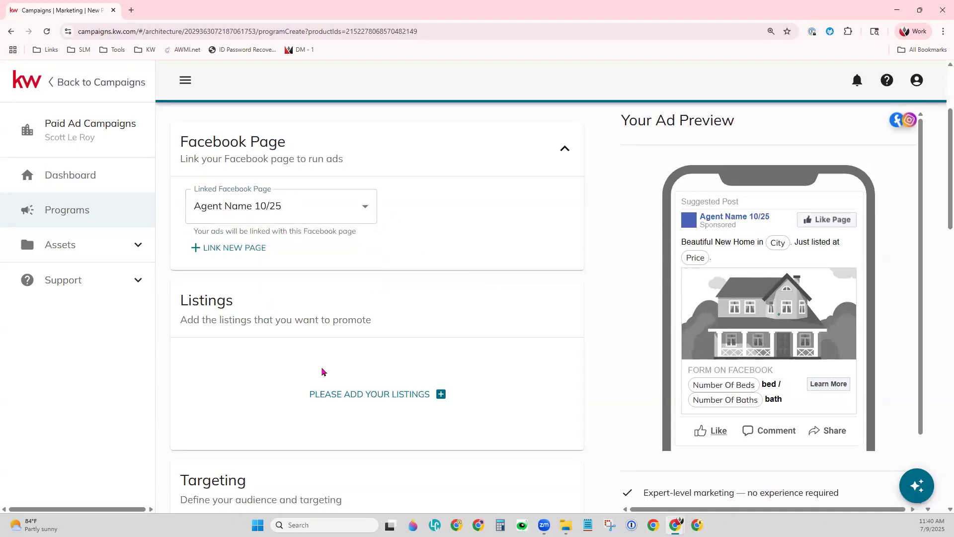
{"action": "scroll", "coordinate": [327, 365], "scroll_direction": "down", "scroll_amount": 3}
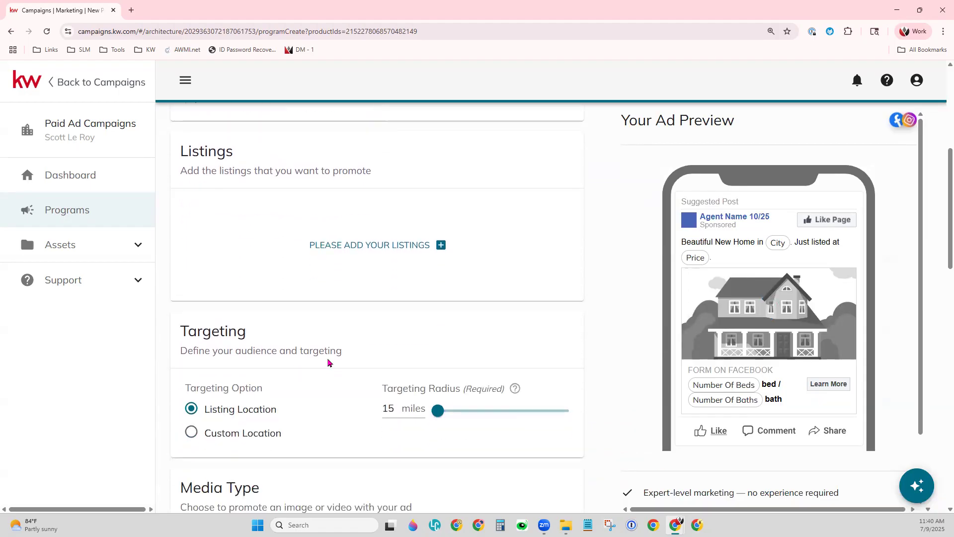
Open the Select Listings dialog from the Listings section.
{"action": "left_click", "coordinate": [339, 246]}
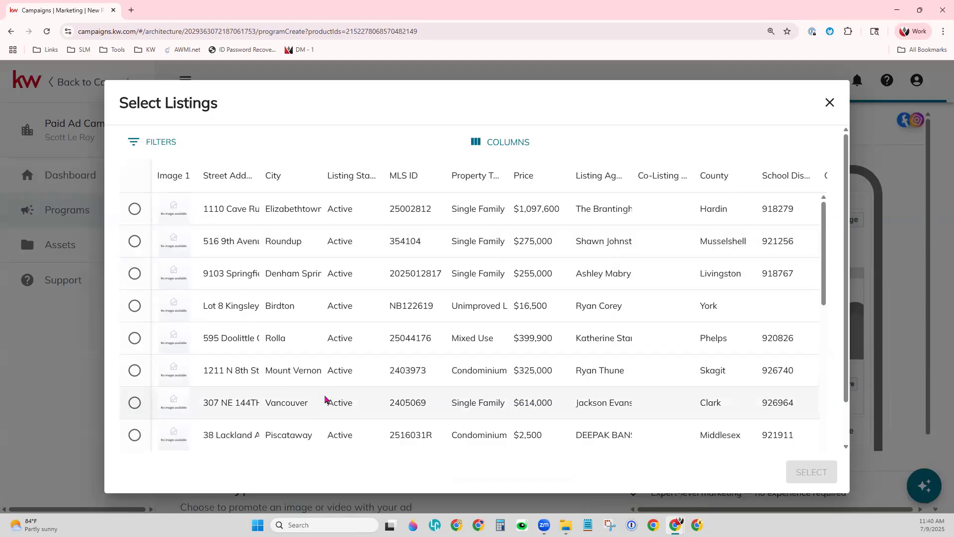
Filter the listings to Street Address containing 'Main St'.
{"action": "left_click", "coordinate": [159, 151]}
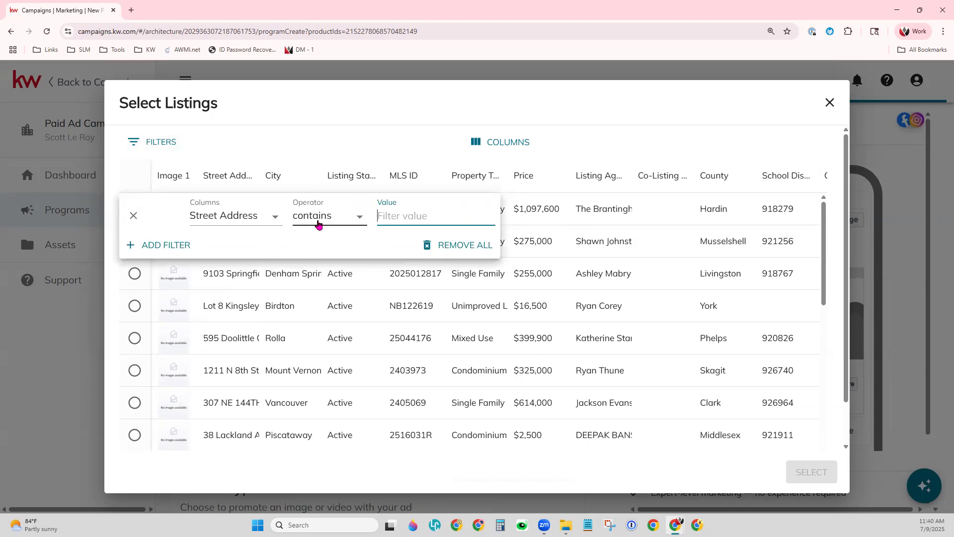
{"action": "left_click", "coordinate": [269, 216]}
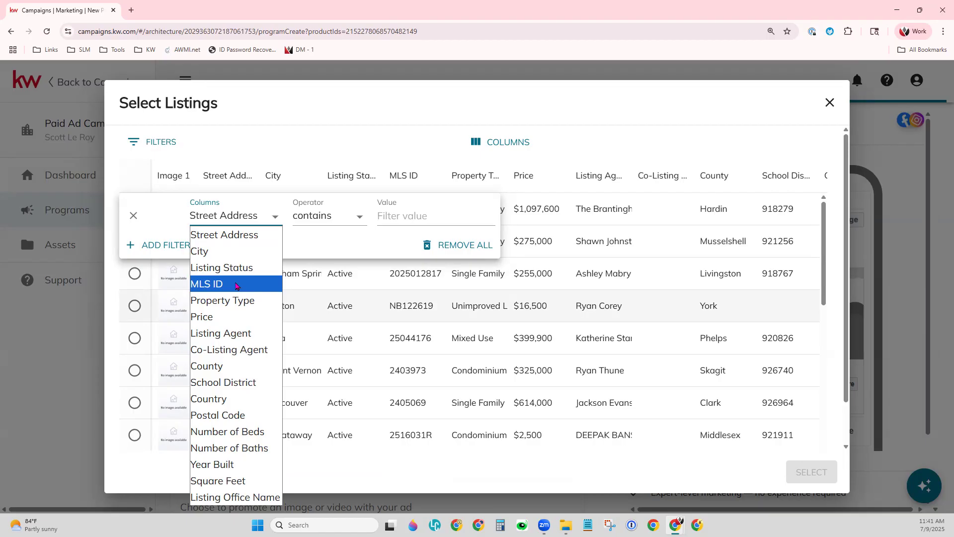
{"action": "left_click", "coordinate": [406, 216]}
{"action": "type", "text": "1"}
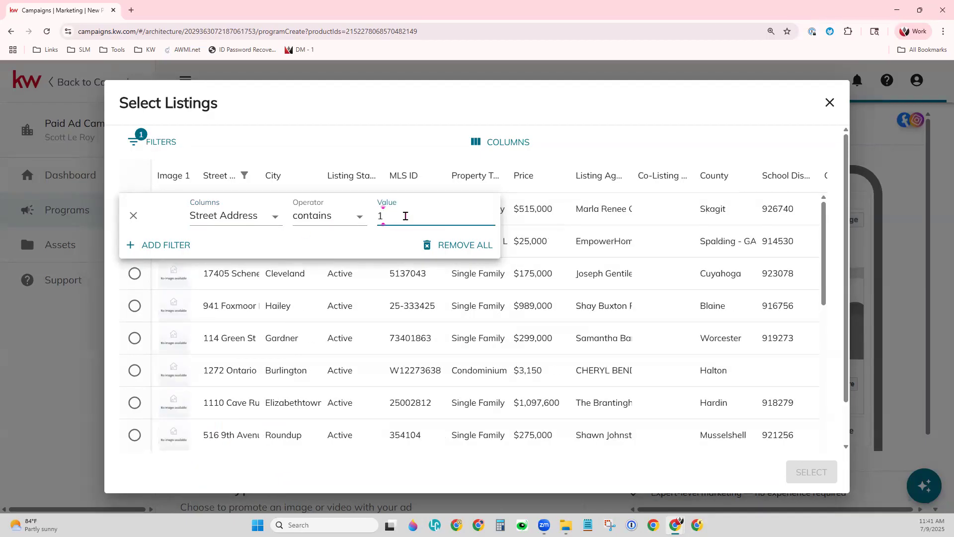
{"action": "key", "text": "BackSpace"}
{"action": "type", "text": "Main St"}
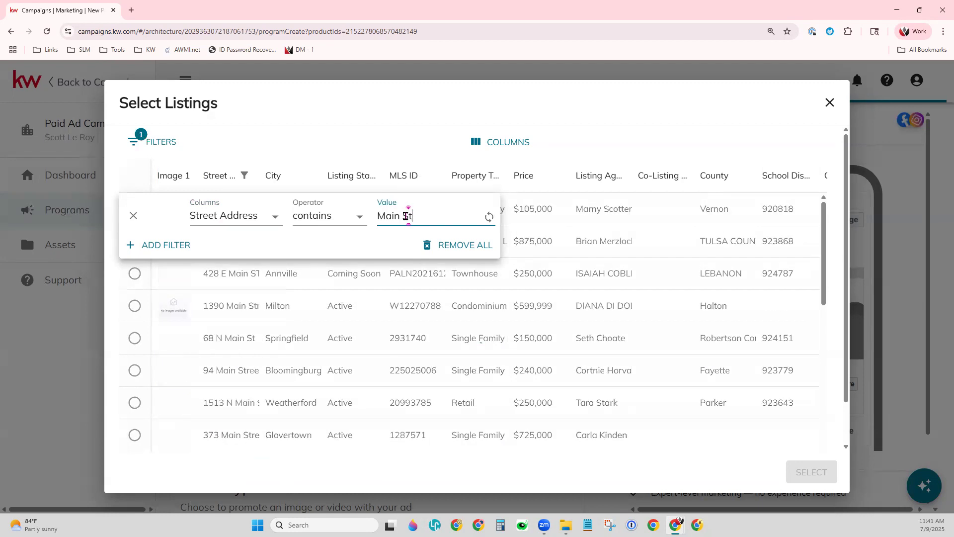
Add a second filter for Listing Status containing 'Active' and close the filters.
{"action": "left_click", "coordinate": [182, 245]}
{"action": "left_click", "coordinate": [255, 253]}
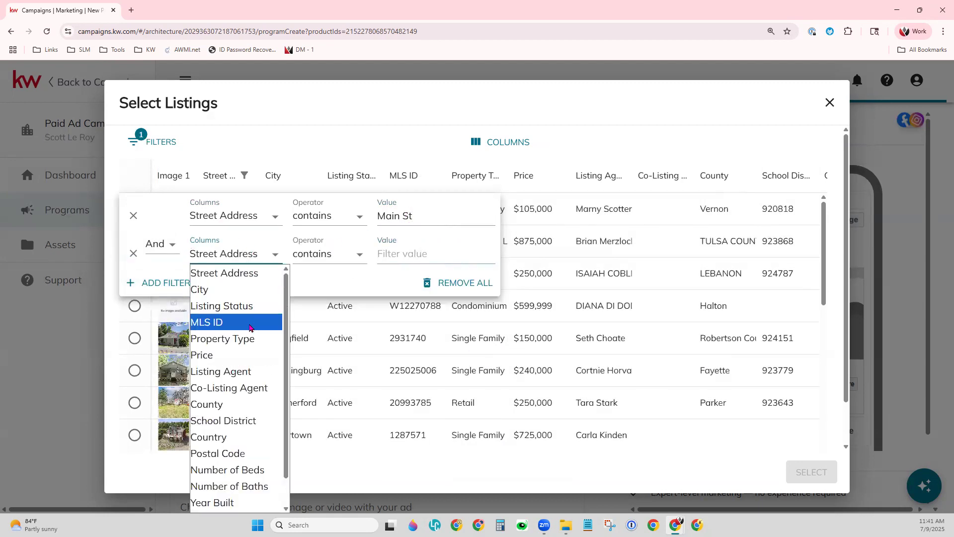
{"action": "left_click", "coordinate": [251, 305]}
{"action": "left_click", "coordinate": [406, 256]}
{"action": "type", "text": "Active"}
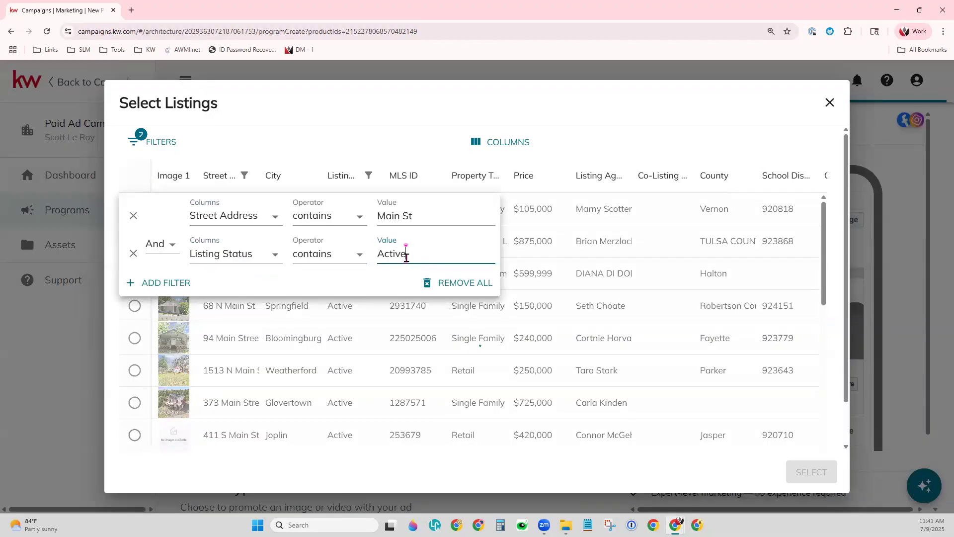
{"action": "left_click", "coordinate": [405, 99]}
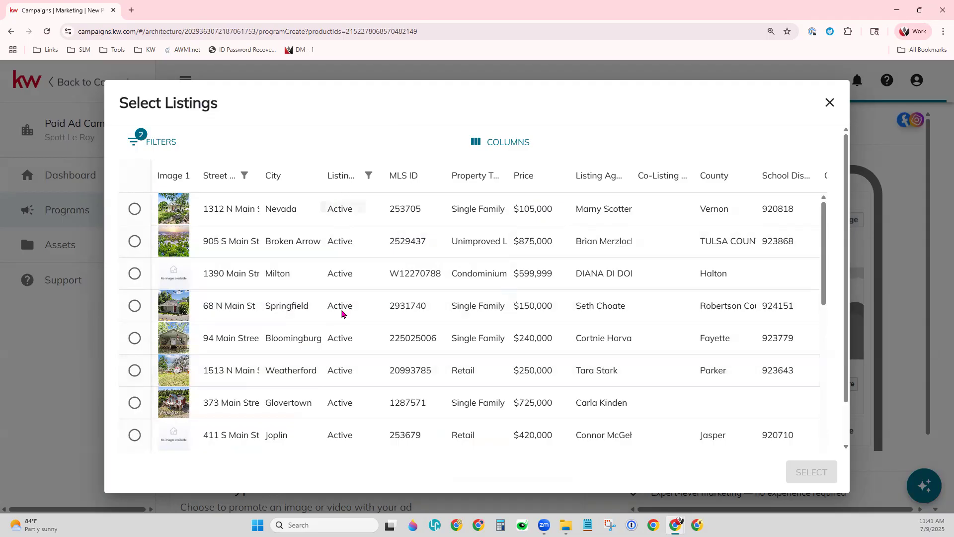
{"action": "left_click", "coordinate": [135, 209]}
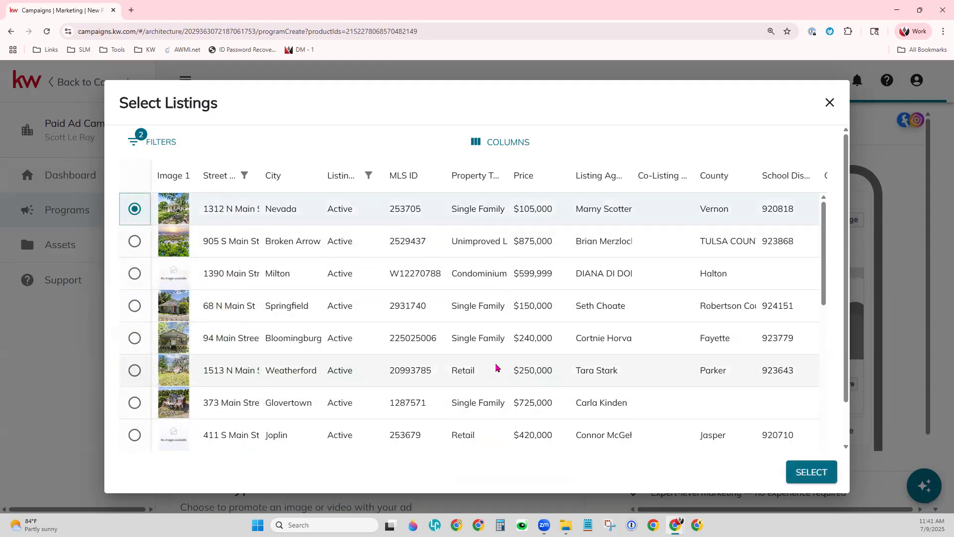
{"action": "left_click", "coordinate": [812, 472]}
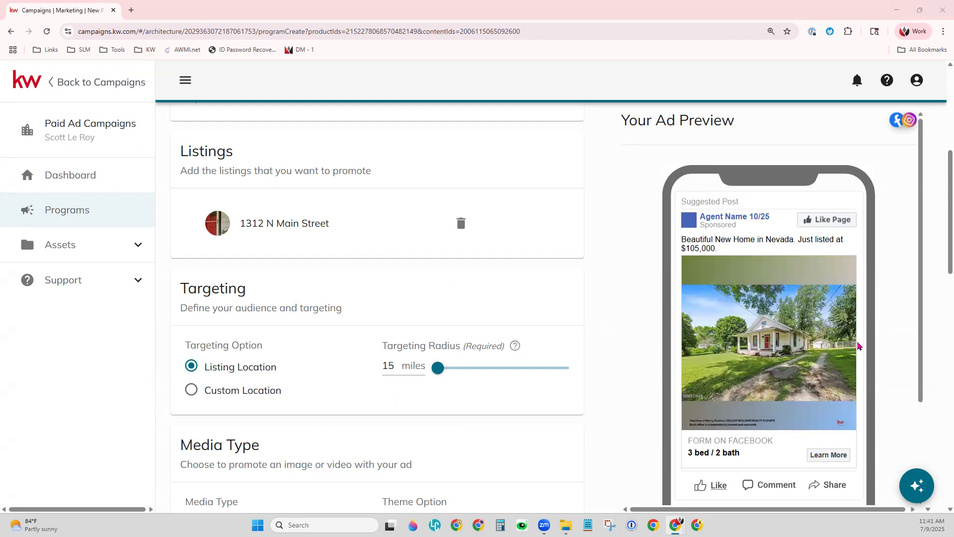
{"action": "scroll", "coordinate": [712, 197], "scroll_direction": "down", "scroll_amount": 1}
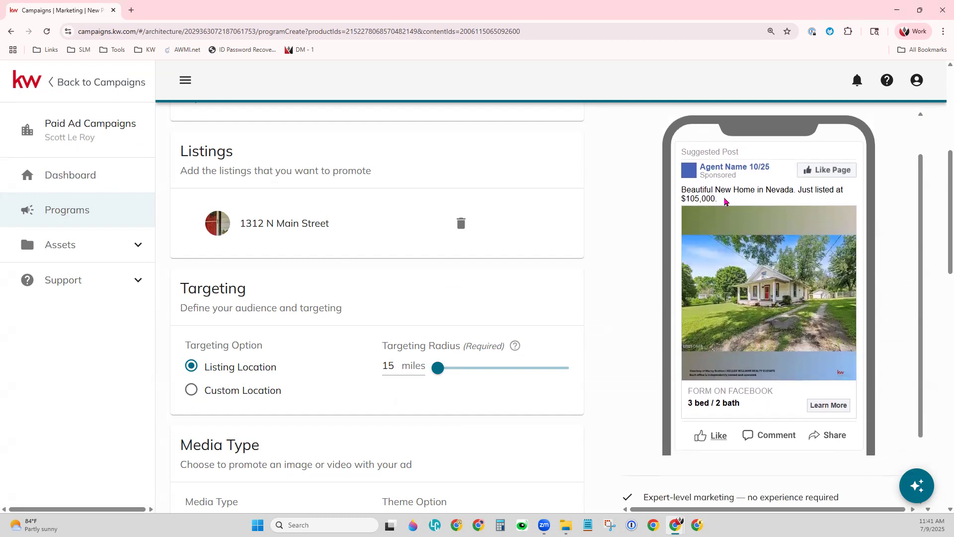
{"action": "left_click_drag", "start_coordinate": [763, 189], "coordinate": [811, 190]}
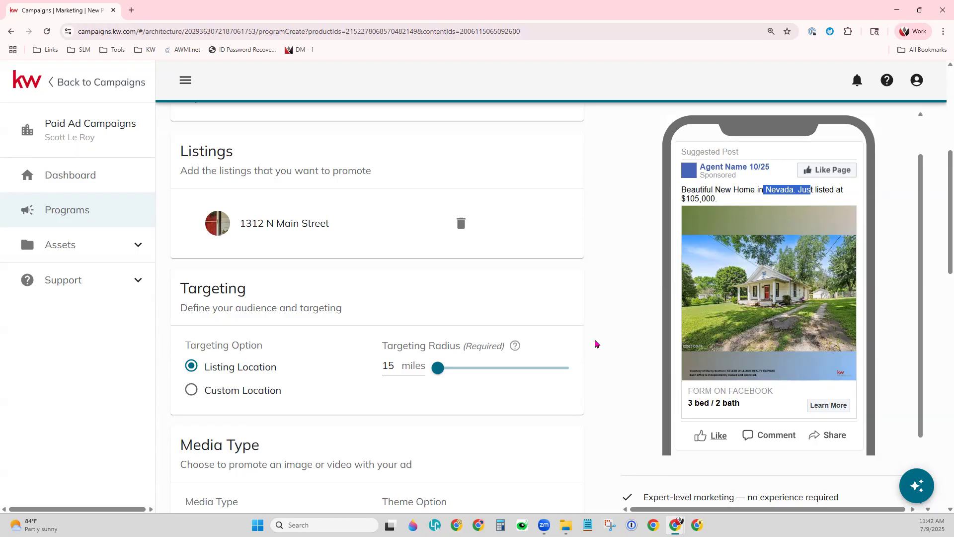
{"action": "left_click", "coordinate": [625, 322]}
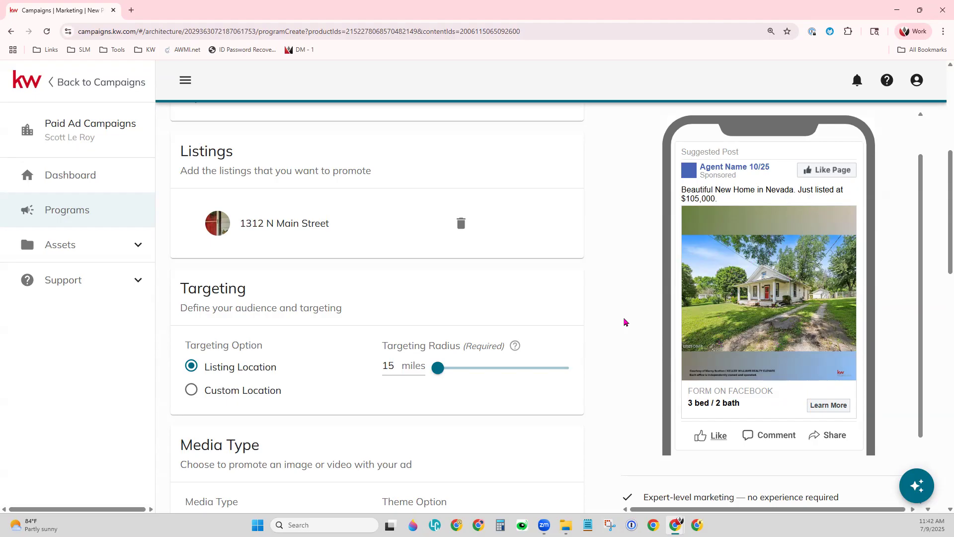
{"action": "scroll", "coordinate": [625, 322], "scroll_direction": "down", "scroll_amount": 2}
{"action": "scroll", "coordinate": [456, 346], "scroll_direction": "down", "scroll_amount": 2}
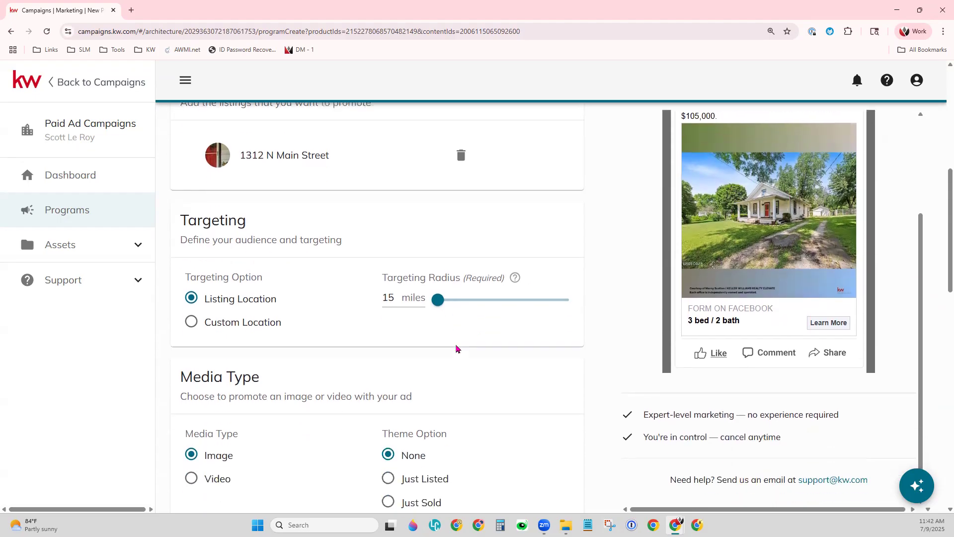
{"action": "scroll", "coordinate": [676, 359], "scroll_direction": "up", "scroll_amount": 3}
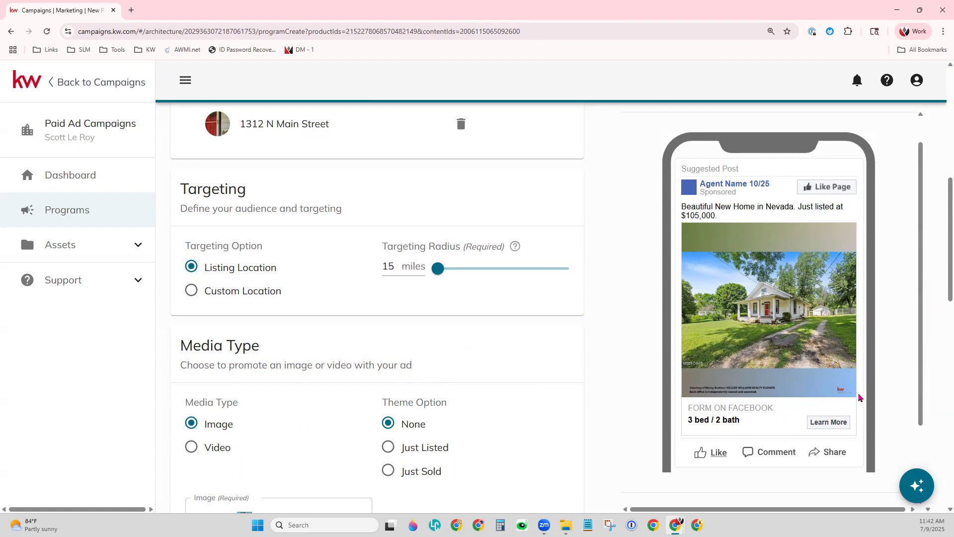
{"action": "mouse_move", "coordinate": [438, 269]}
{"action": "left_mouse_down"}
{"action": "mouse_move", "coordinate": [556, 275]}
{"action": "mouse_move", "coordinate": [437, 273]}
{"action": "left_mouse_up"}
{"action": "left_click", "coordinate": [224, 301]}
{"action": "left_click", "coordinate": [219, 336]}
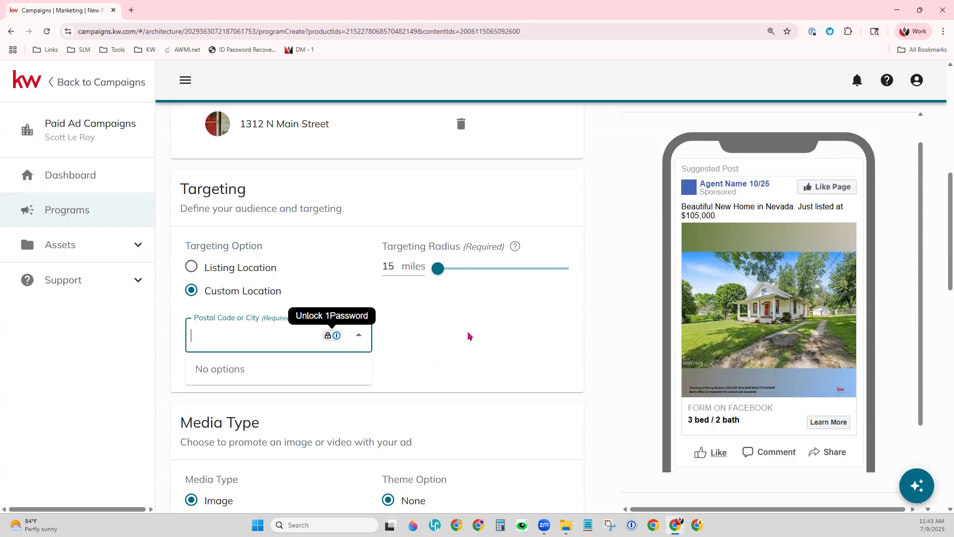
{"action": "type", "text": "12345"}
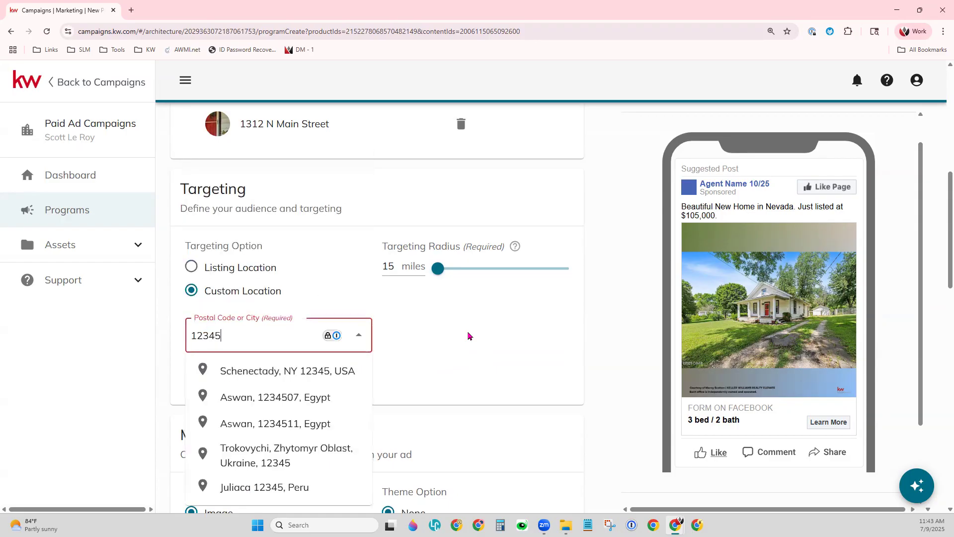
{"action": "left_click", "coordinate": [306, 381]}
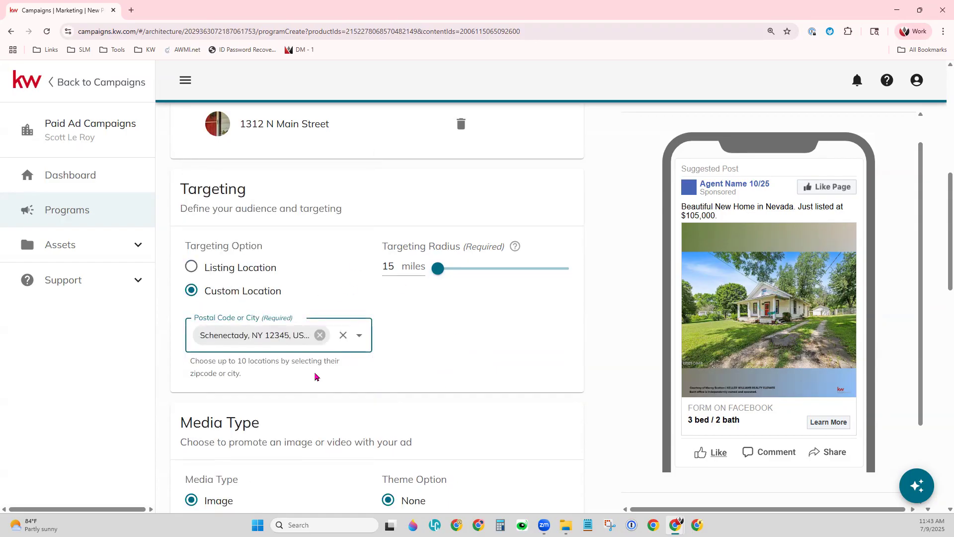
{"action": "left_click", "coordinate": [184, 267]}
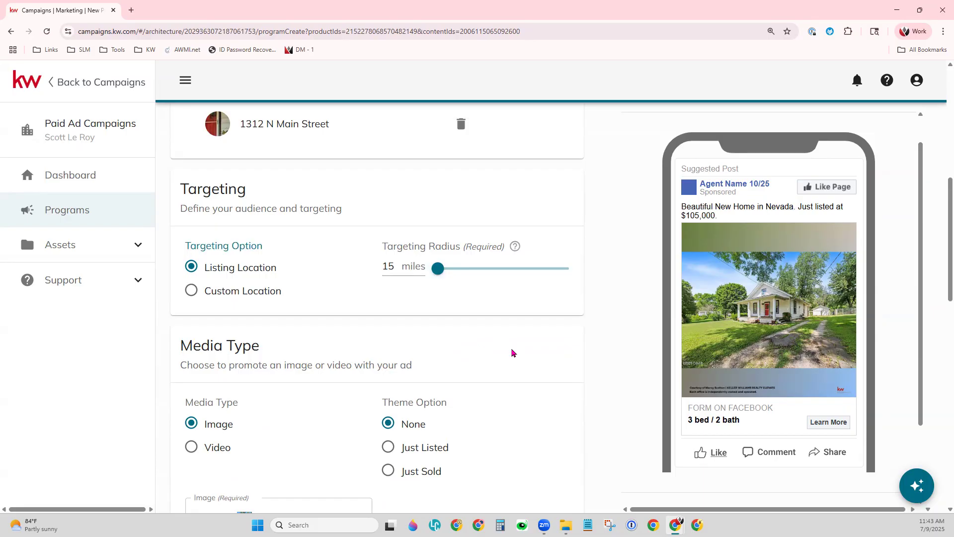
Set the ad image to Image 3 after first trying Image 11.
{"action": "scroll", "coordinate": [513, 352], "scroll_direction": "down", "scroll_amount": 4}
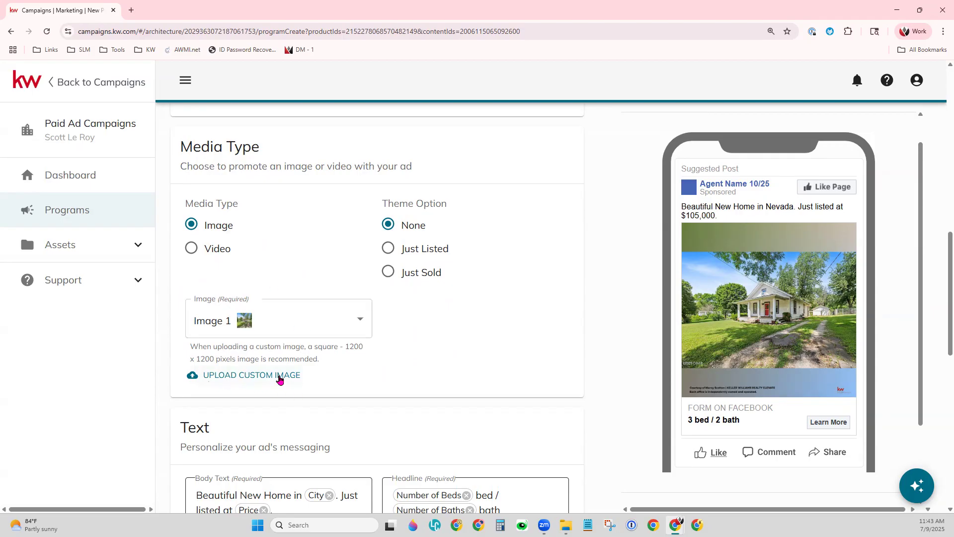
{"action": "left_click", "coordinate": [319, 328]}
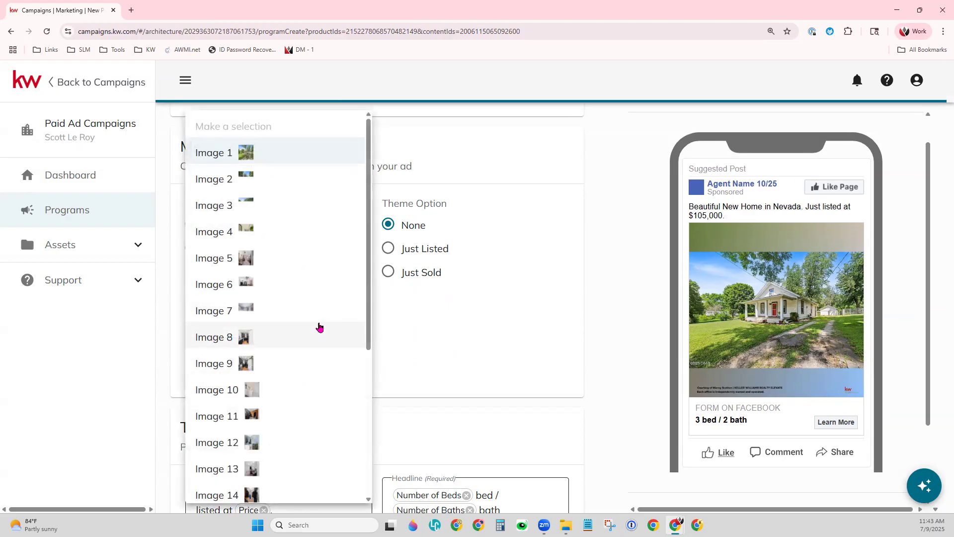
{"action": "left_click", "coordinate": [260, 415]}
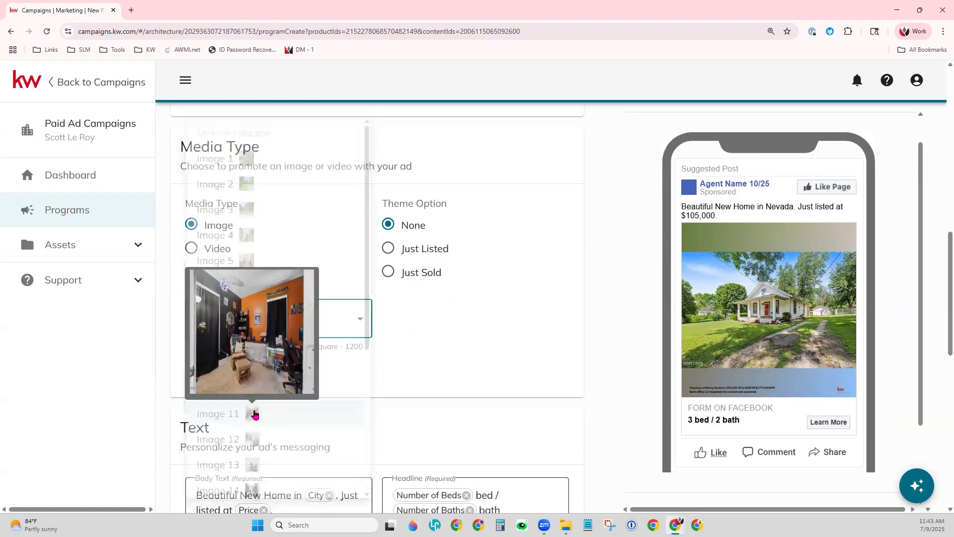
{"action": "left_click", "coordinate": [285, 331]}
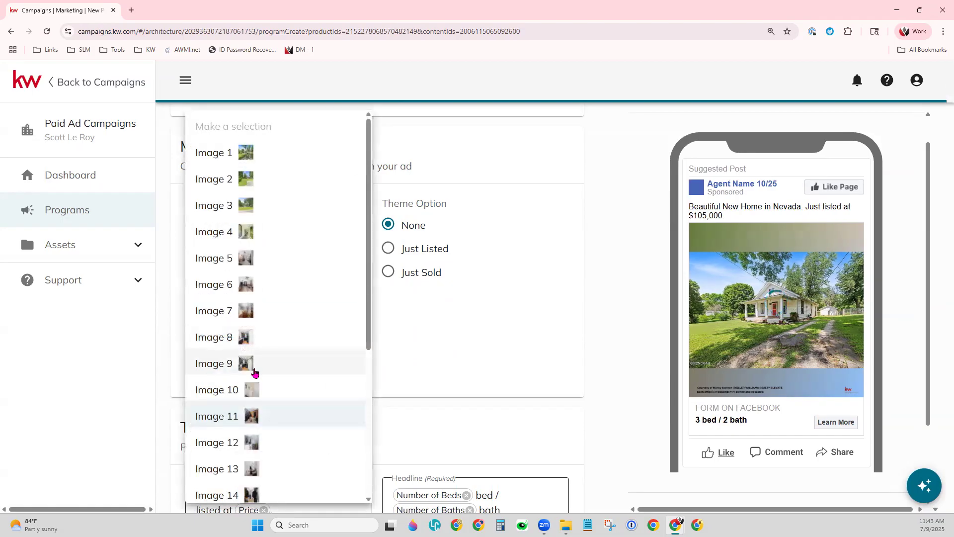
{"action": "mouse_move", "coordinate": [246, 338]}
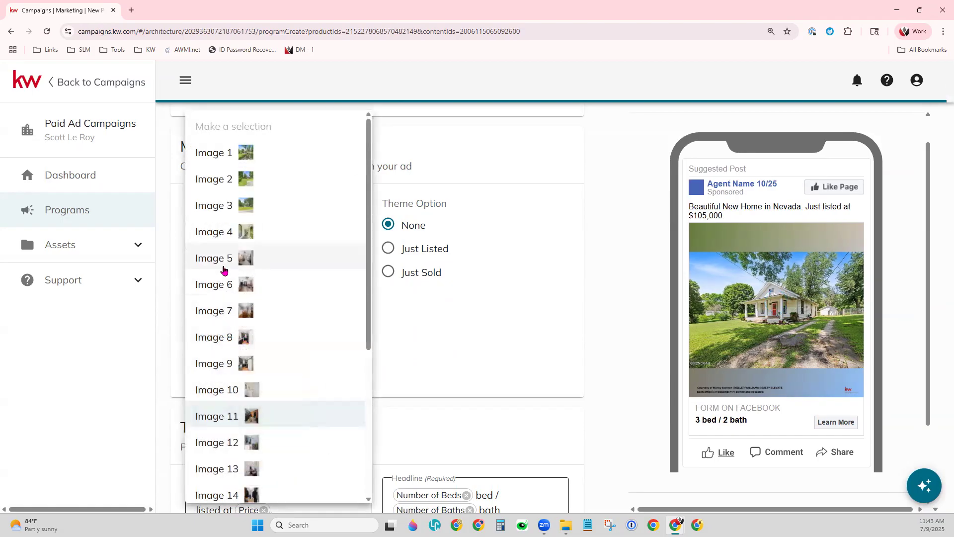
{"action": "mouse_move", "coordinate": [245, 264]}
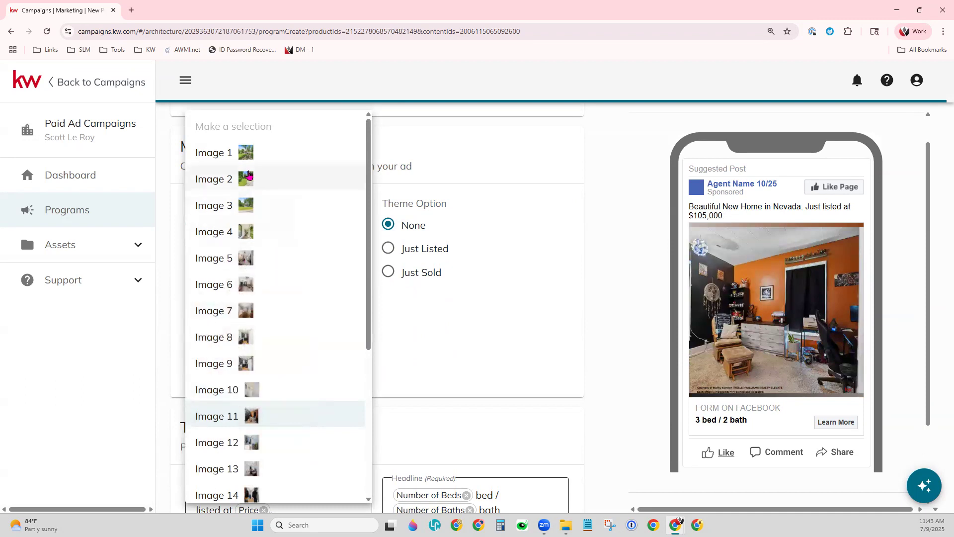
{"action": "mouse_move", "coordinate": [243, 183]}
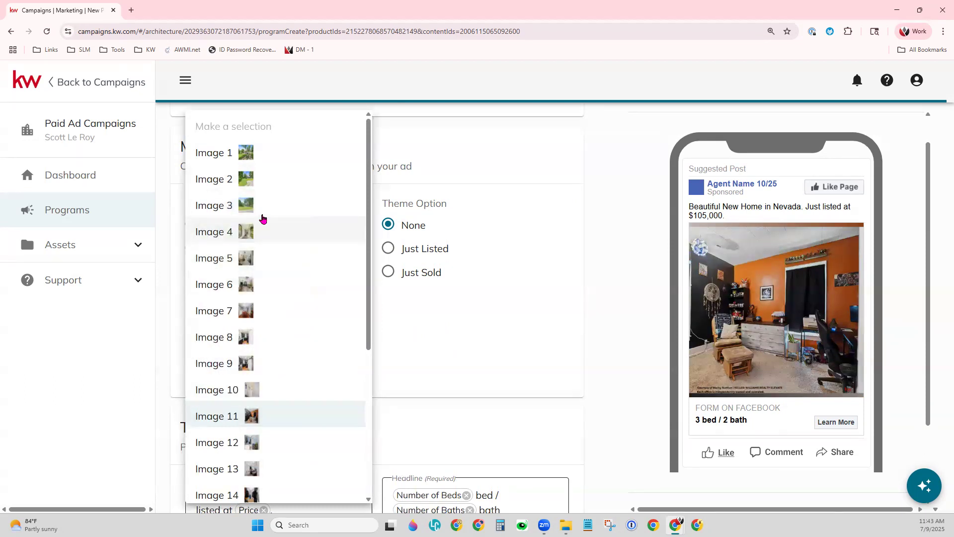
{"action": "left_click", "coordinate": [246, 210]}
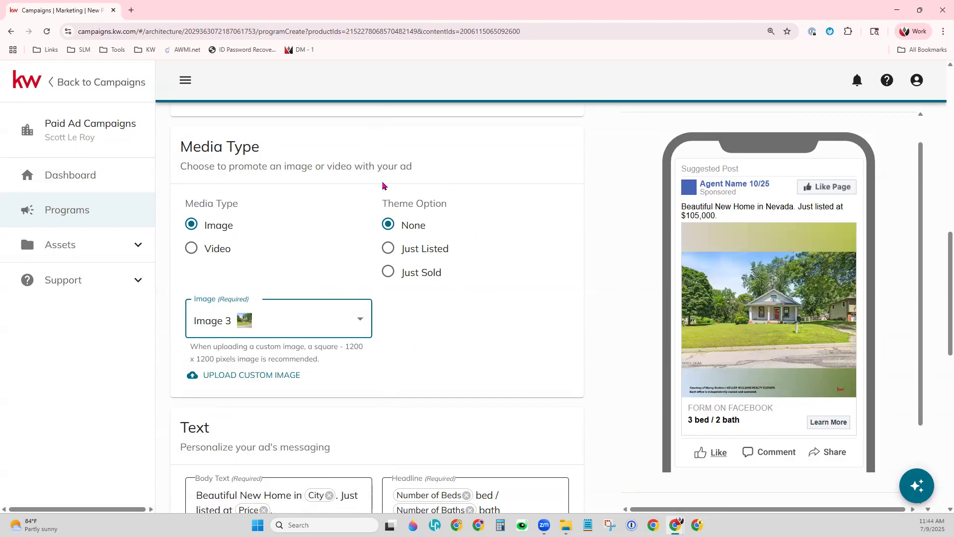
Apply the Just Listed theme and highlight the price sentence in the preview.
{"action": "left_click", "coordinate": [421, 250]}
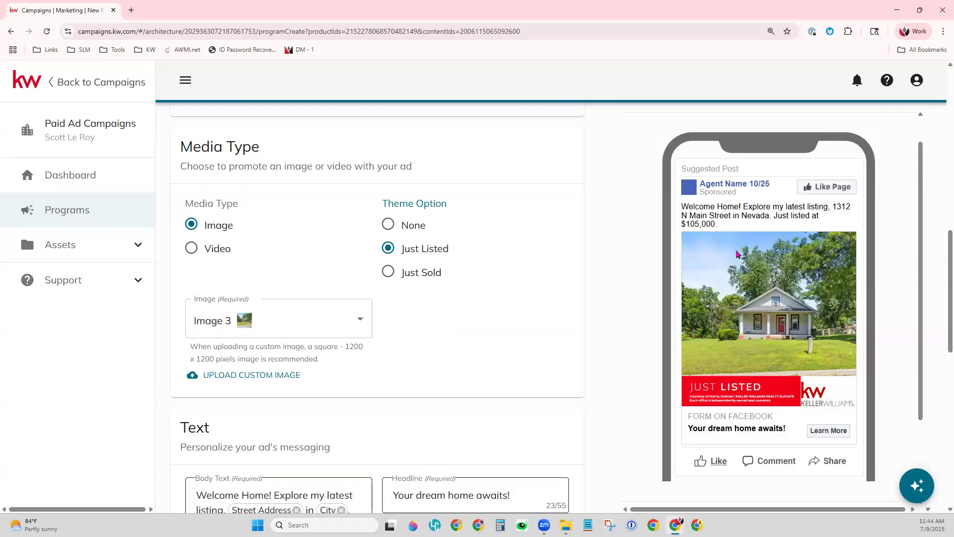
{"action": "left_click_drag", "start_coordinate": [773, 215], "coordinate": [793, 226]}
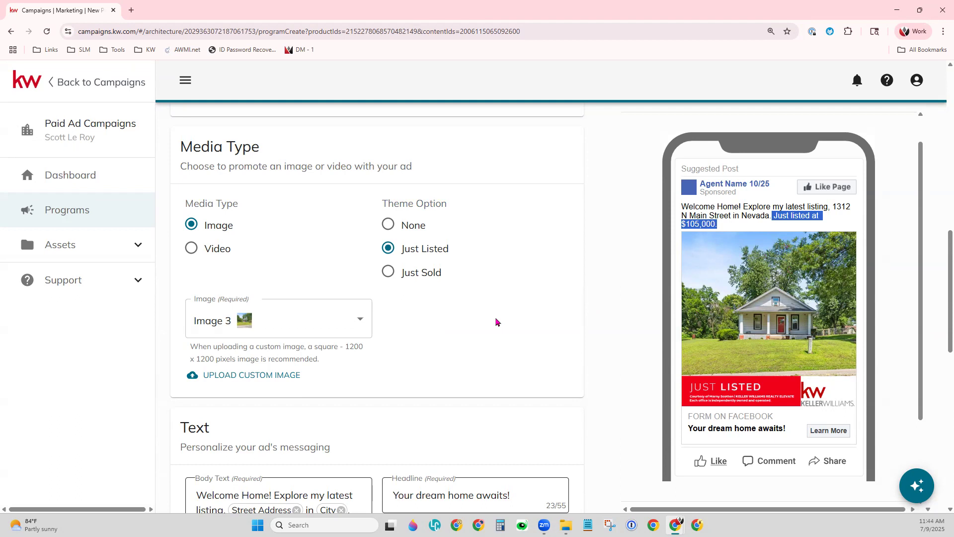
{"action": "scroll", "coordinate": [496, 322], "scroll_direction": "down", "scroll_amount": 5}
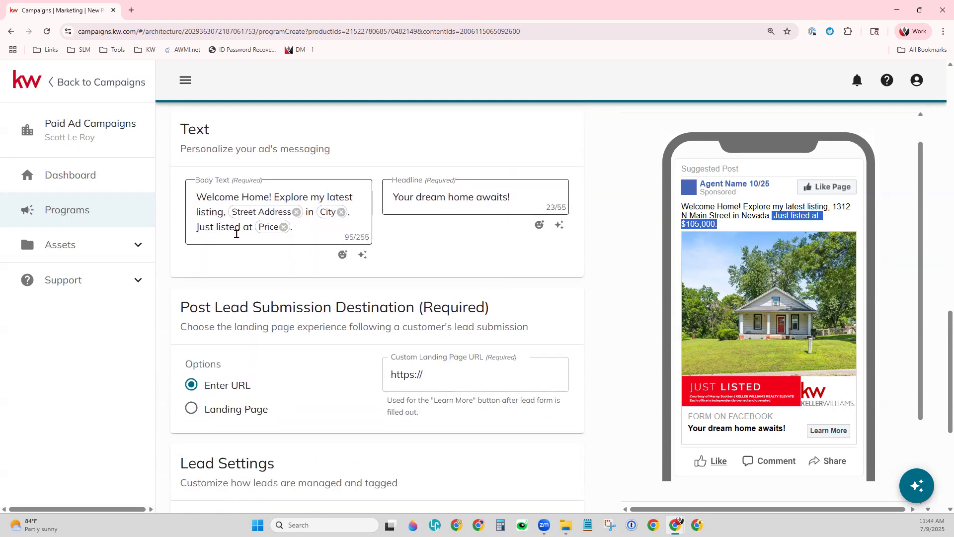
{"action": "left_click", "coordinate": [190, 179]}
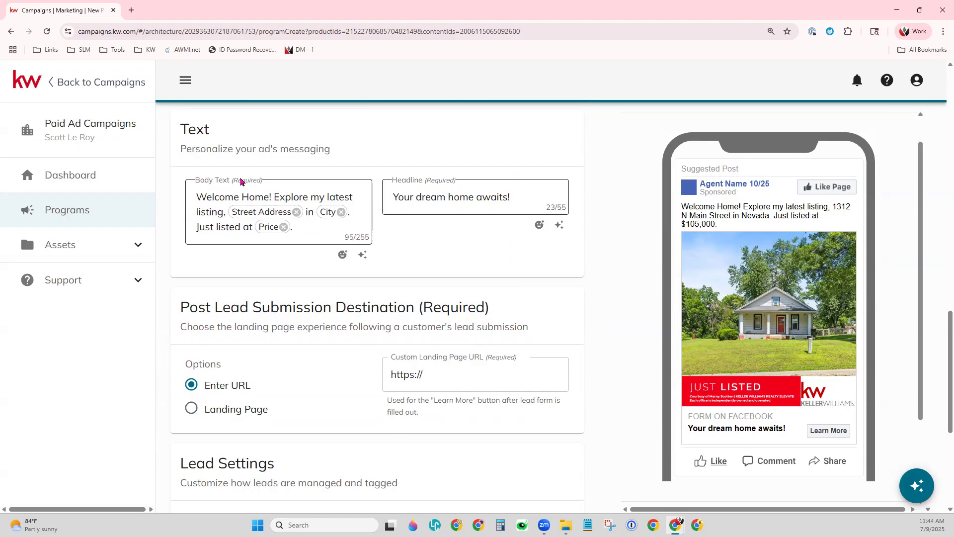
{"action": "left_click_drag", "start_coordinate": [682, 206], "coordinate": [729, 231]}
{"action": "left_click", "coordinate": [383, 183]}
{"action": "left_click", "coordinate": [428, 185]}
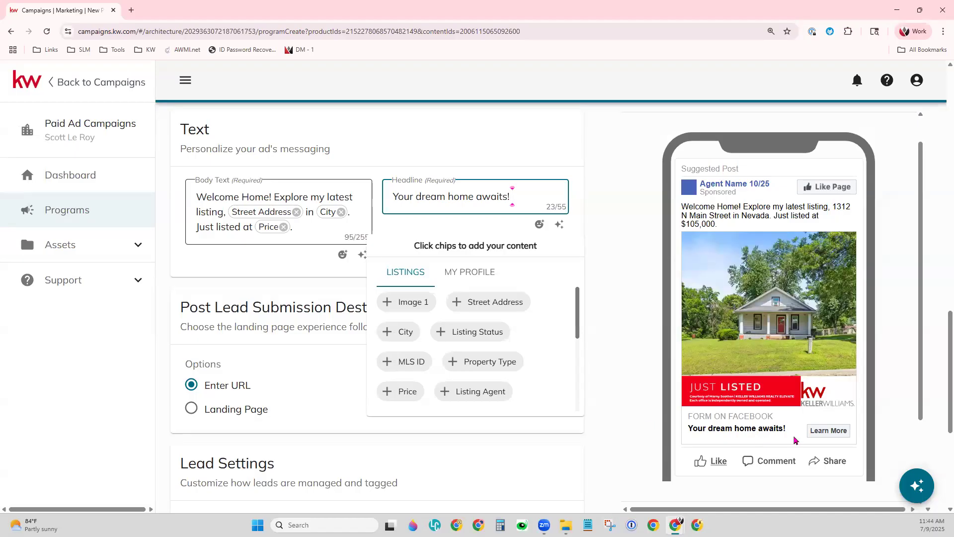
{"action": "left_click", "coordinate": [621, 305]}
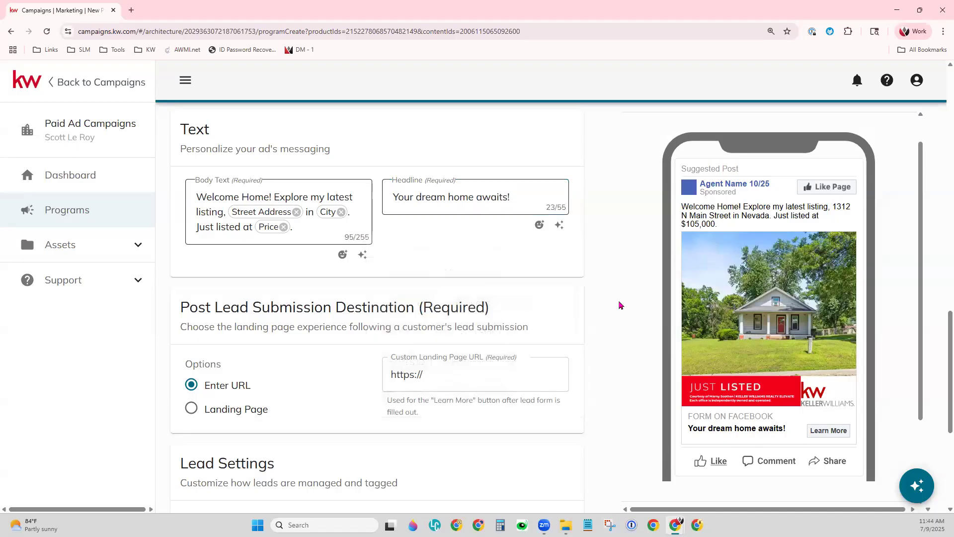
{"action": "left_click", "coordinate": [249, 197]}
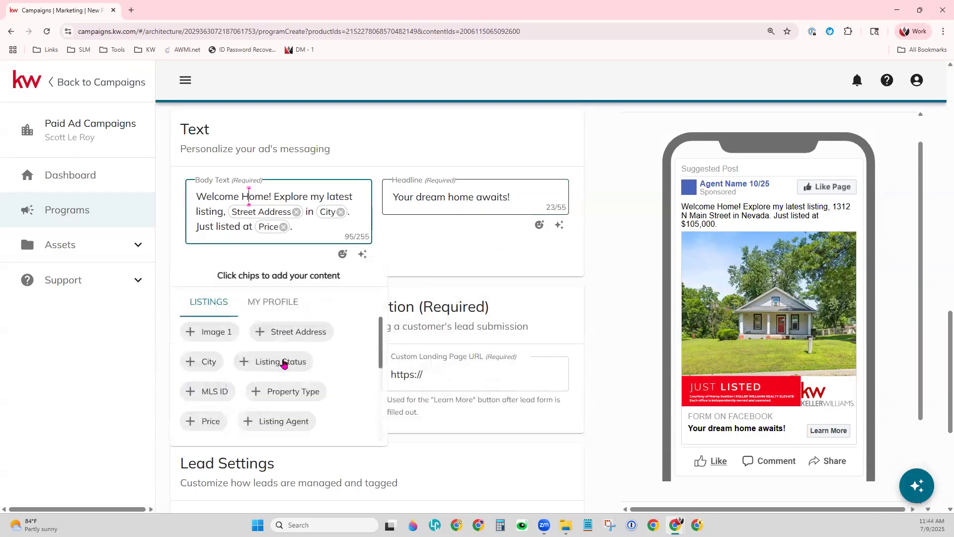
{"action": "left_click", "coordinate": [305, 230]}
{"action": "left_click", "coordinate": [289, 304]}
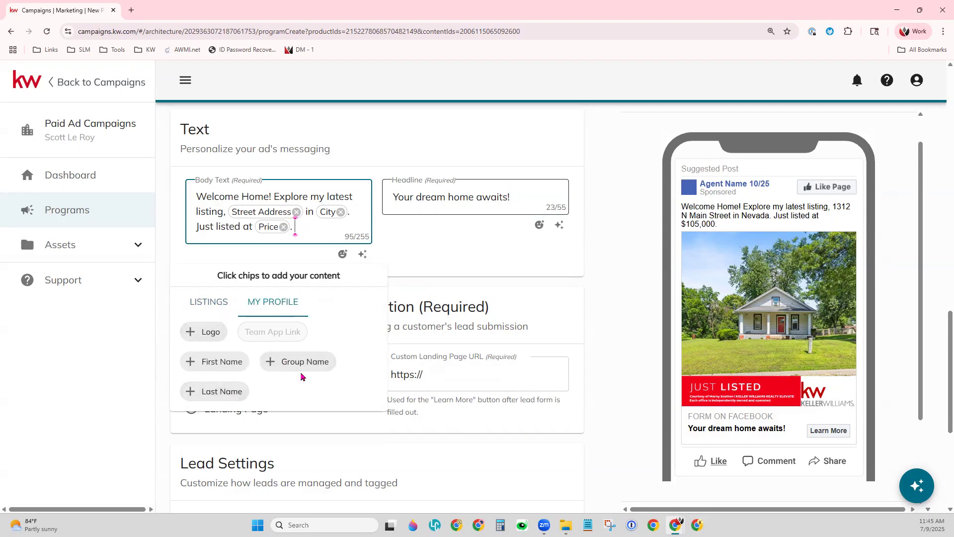
{"action": "left_click", "coordinate": [224, 301]}
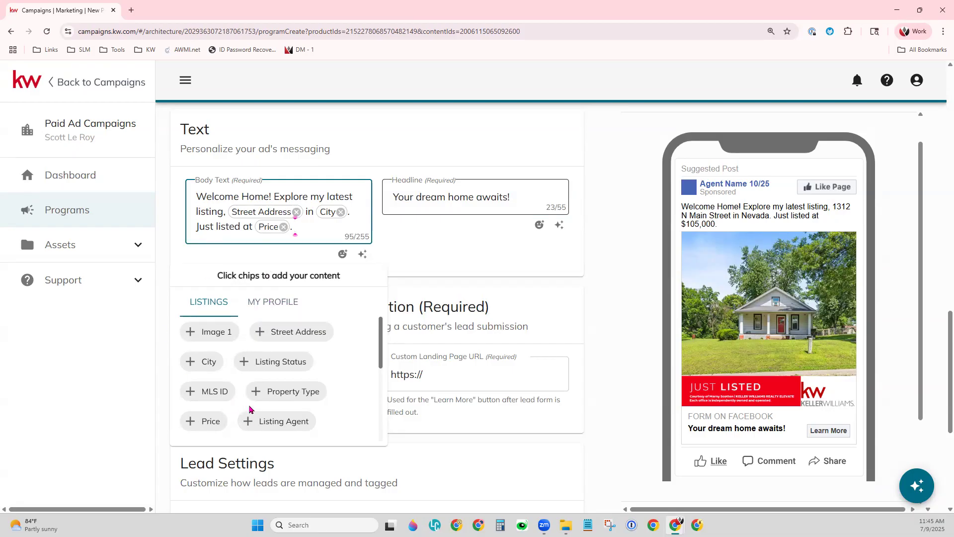
{"action": "left_click", "coordinate": [436, 240]}
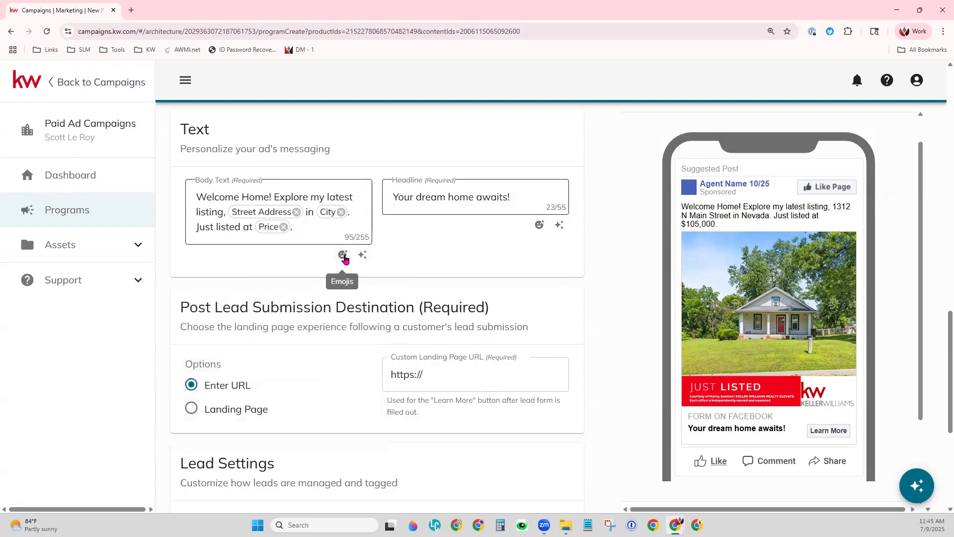
Append a heart-eyes emoji to the body text and bring up the Evolve AI Copywriter.
{"action": "left_click", "coordinate": [344, 256]}
{"action": "left_click", "coordinate": [390, 326]}
{"action": "left_click", "coordinate": [271, 272]}
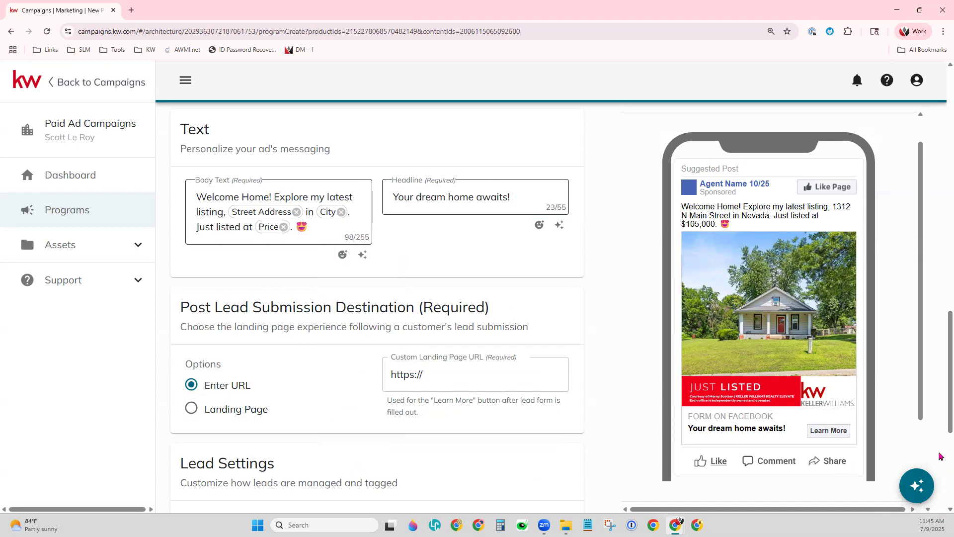
{"action": "left_click", "coordinate": [361, 254]}
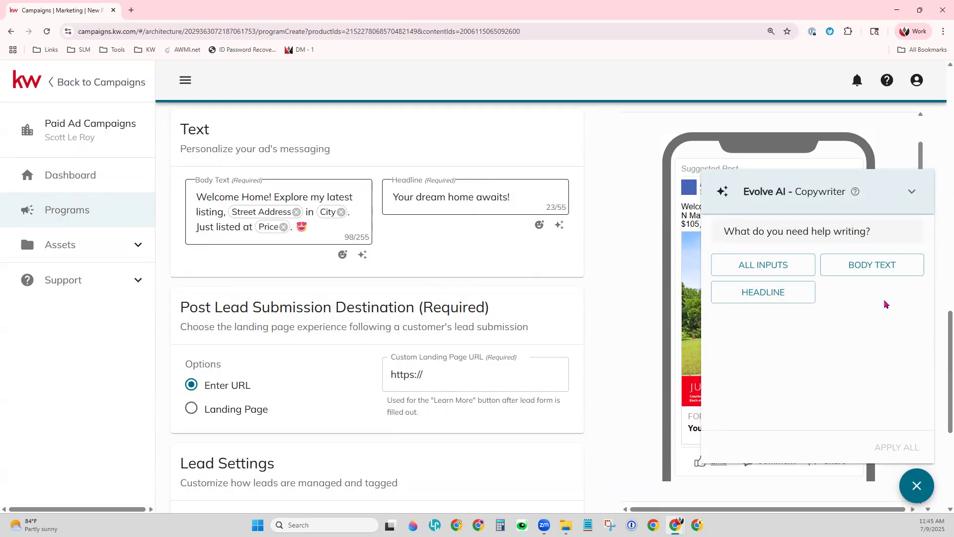
Generate AI copy in a Practical tone and apply the regenerated body text.
{"action": "left_click", "coordinate": [760, 266]}
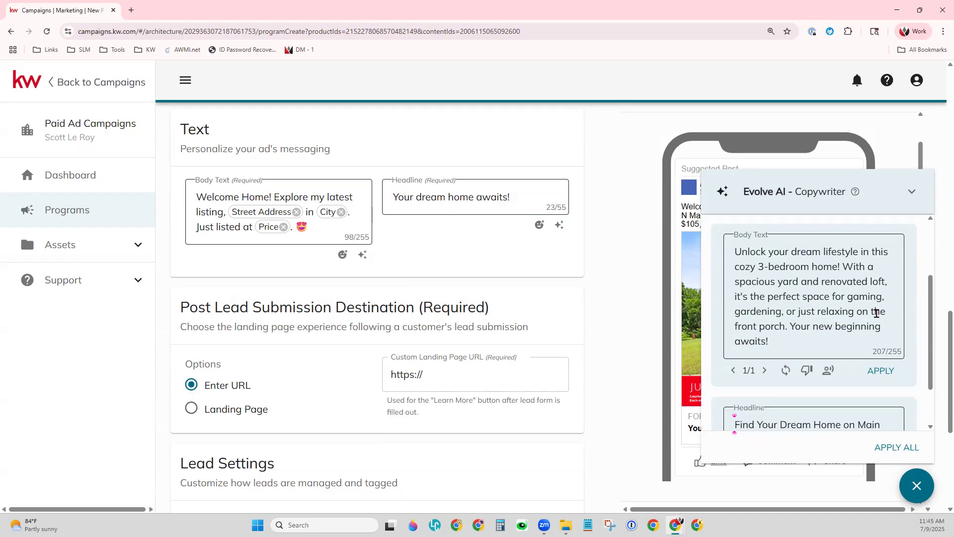
{"action": "left_click", "coordinate": [828, 371]}
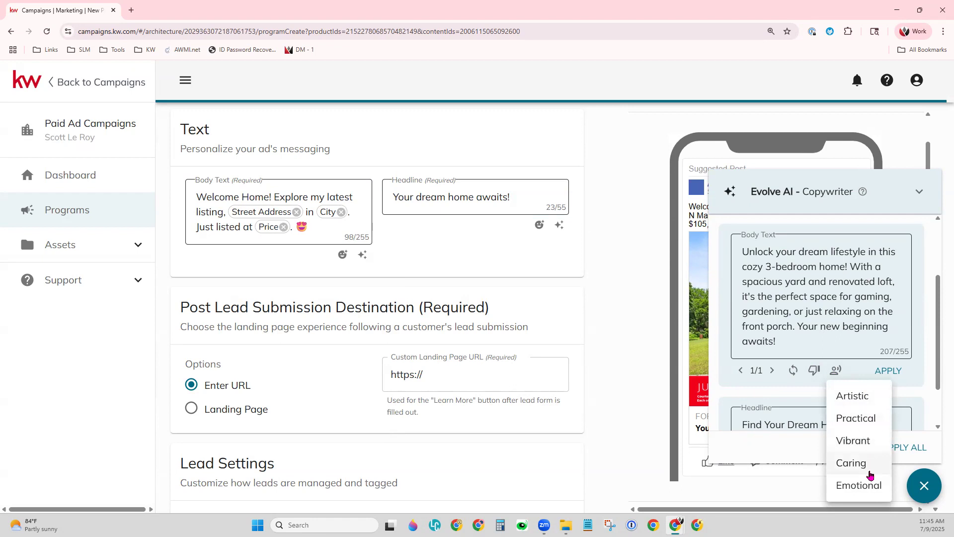
{"action": "left_click", "coordinate": [869, 420]}
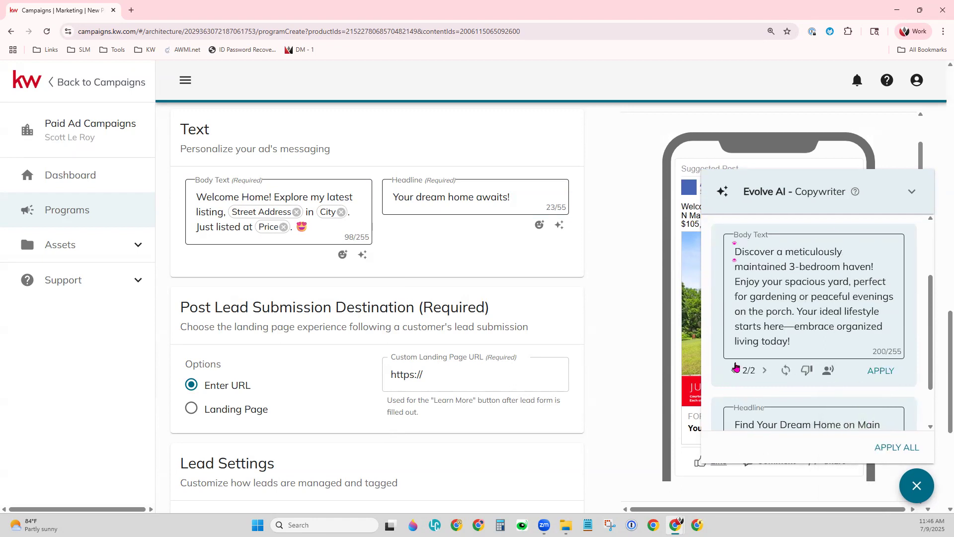
{"action": "left_click", "coordinate": [787, 373]}
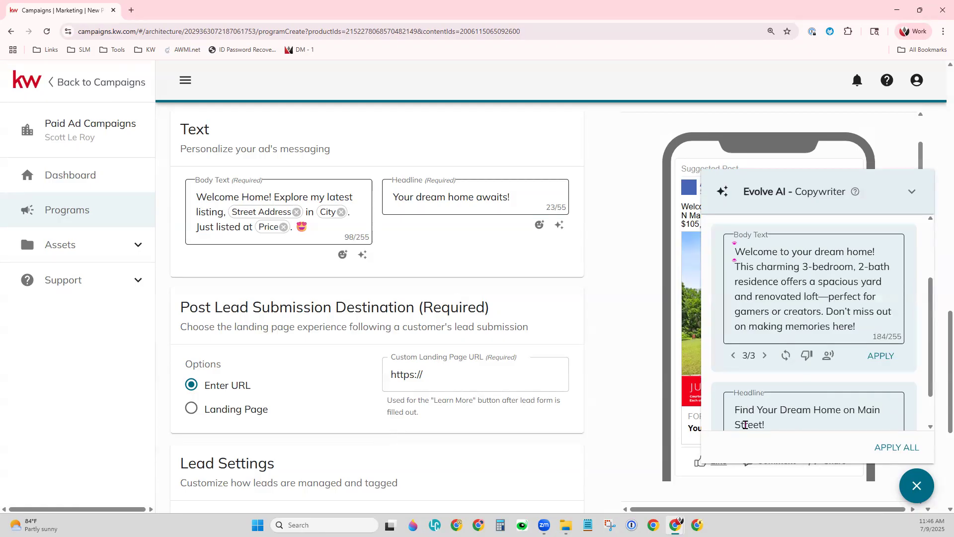
{"action": "left_click", "coordinate": [880, 356]}
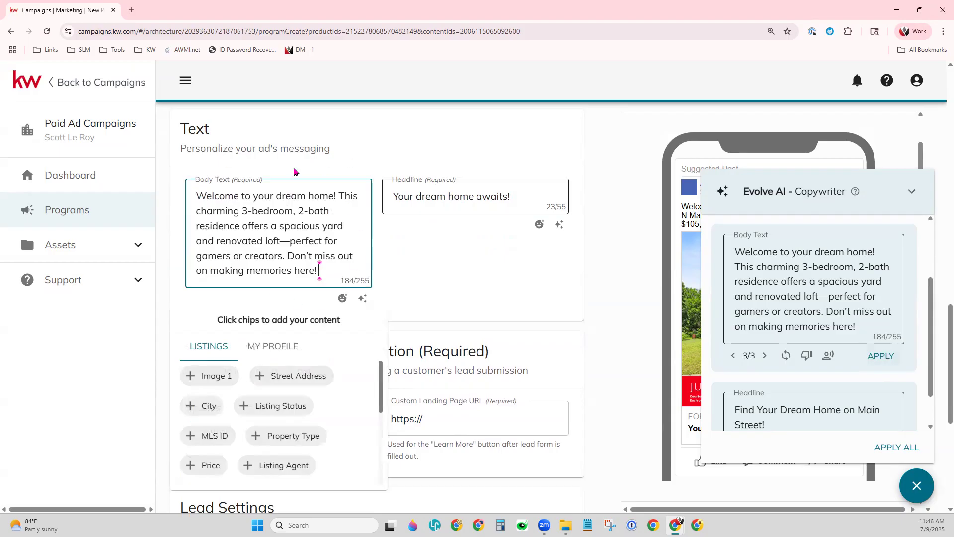
{"action": "left_click", "coordinate": [433, 292]}
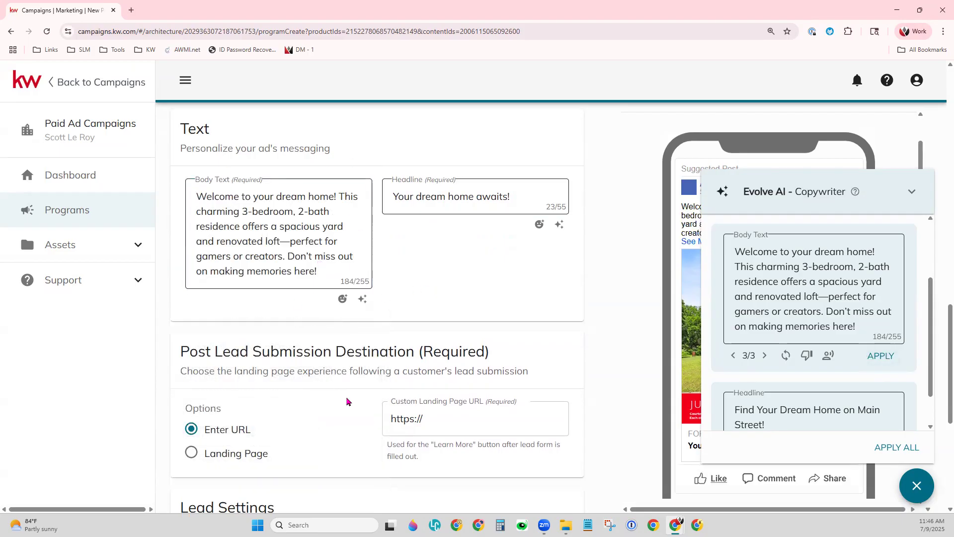
{"action": "left_click", "coordinate": [911, 193]}
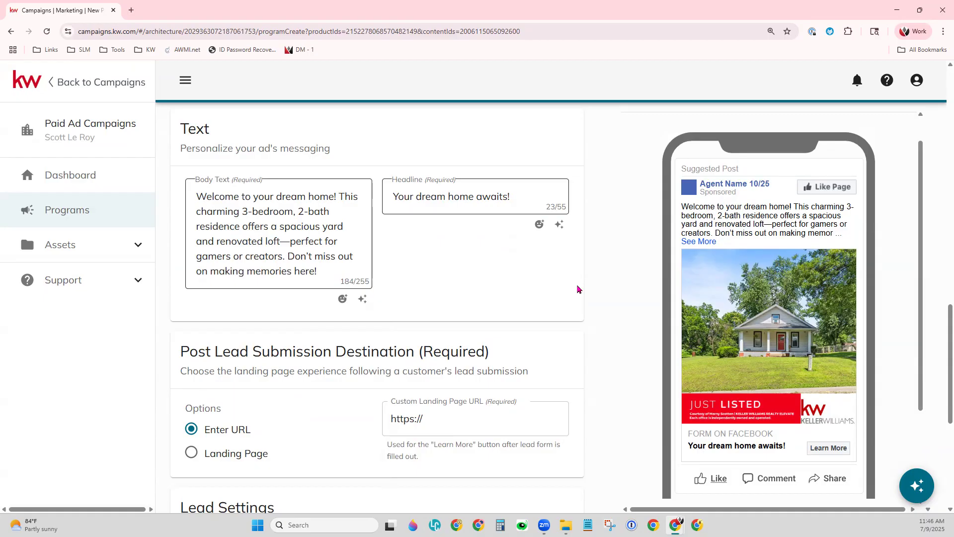
{"action": "scroll", "coordinate": [578, 289], "scroll_direction": "down", "scroll_amount": 4}
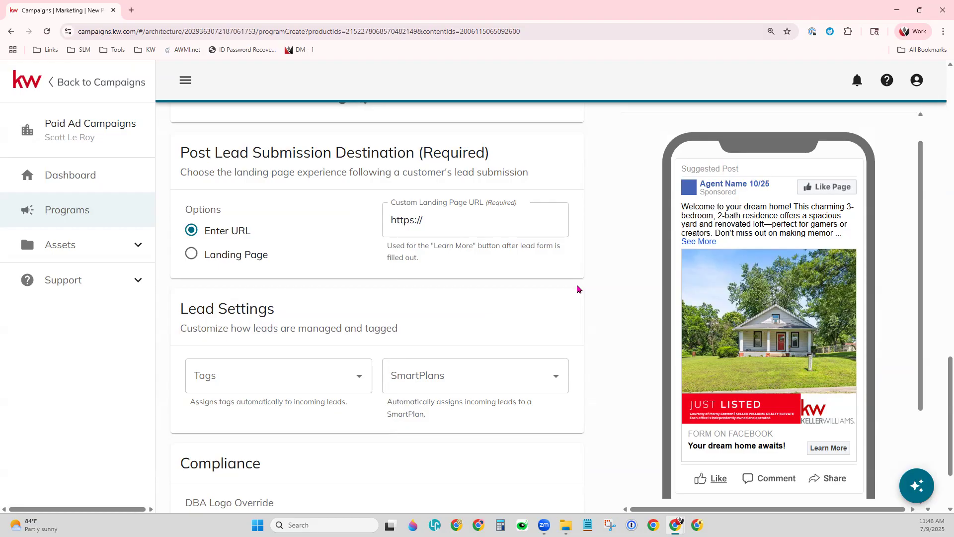
{"action": "left_click", "coordinate": [919, 82]}
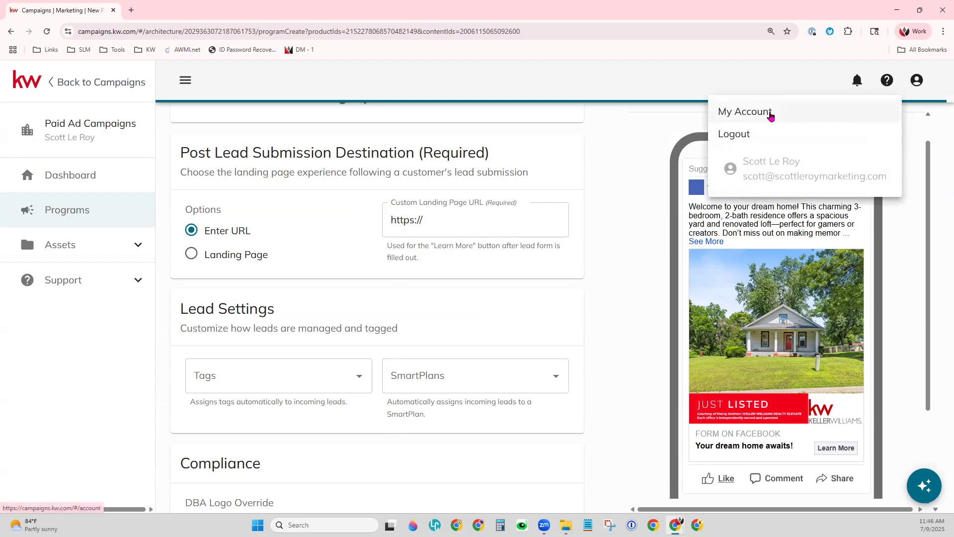
{"action": "left_click", "coordinate": [903, 143]}
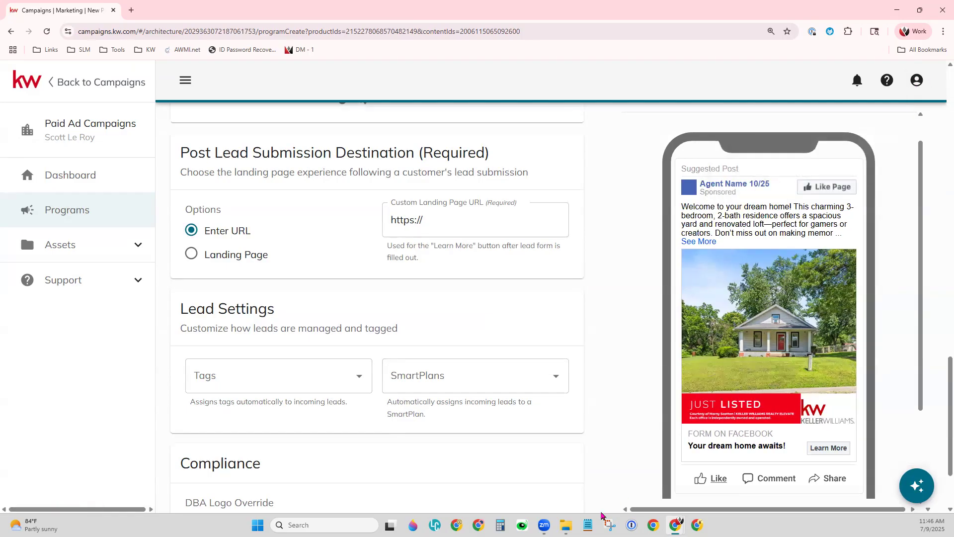
{"action": "left_click", "coordinate": [917, 485]}
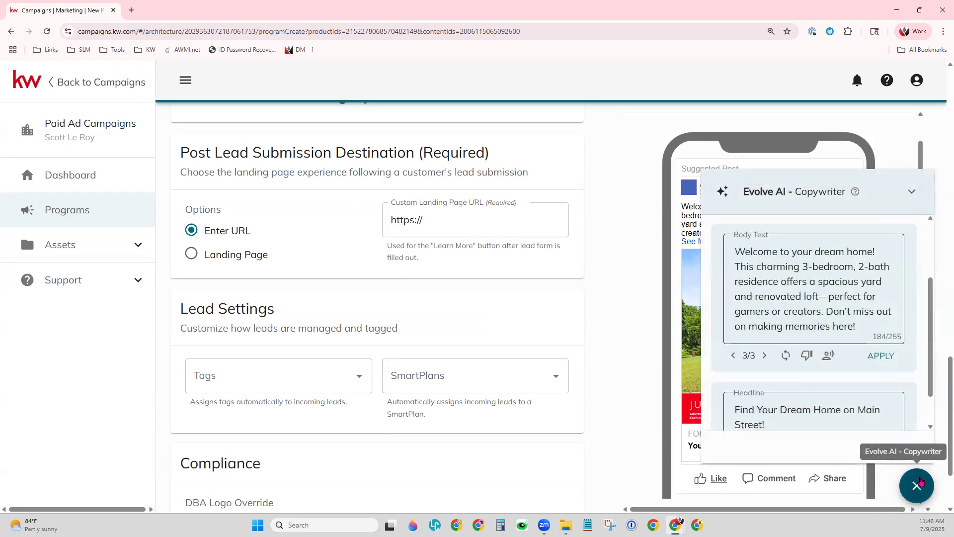
{"action": "scroll", "coordinate": [882, 269], "scroll_direction": "down", "scroll_amount": 4}
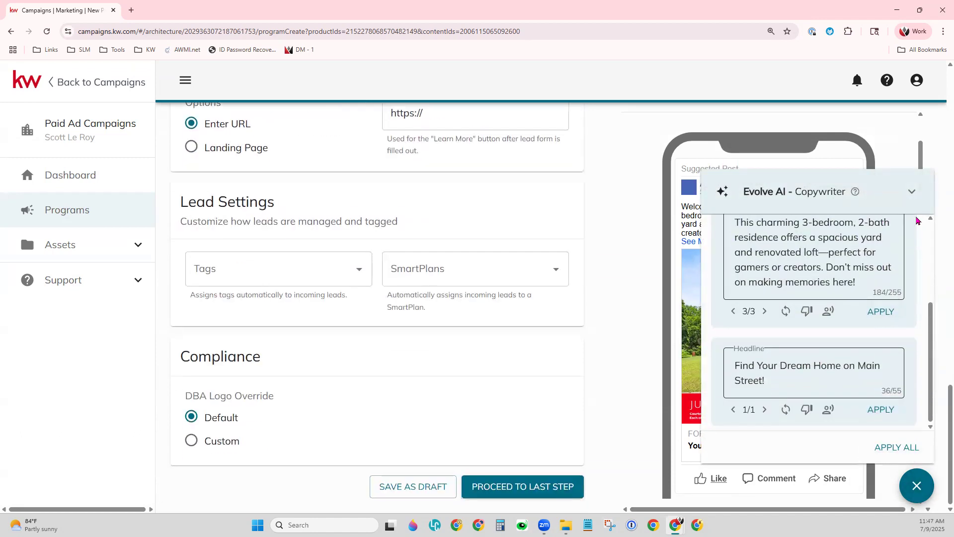
{"action": "left_click", "coordinate": [918, 186]}
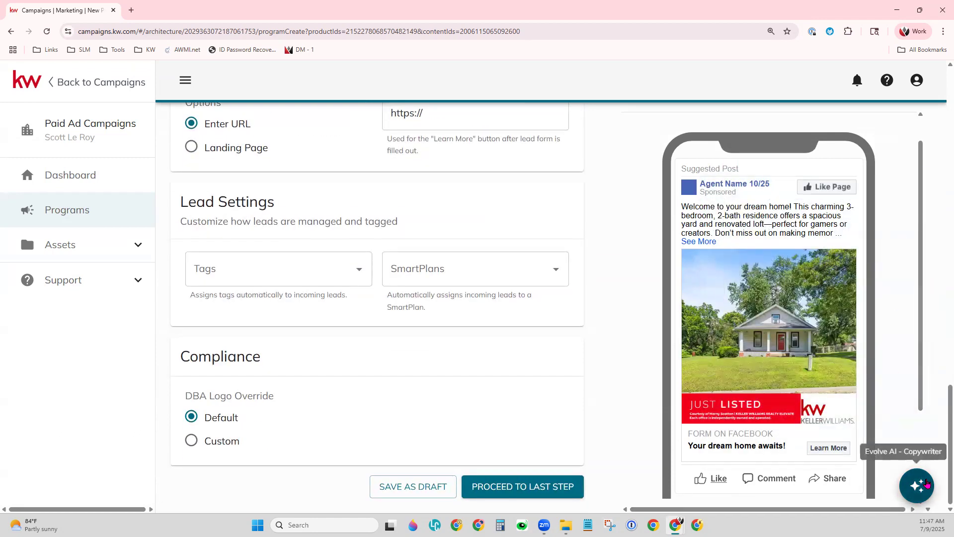
{"action": "left_click", "coordinate": [917, 485]}
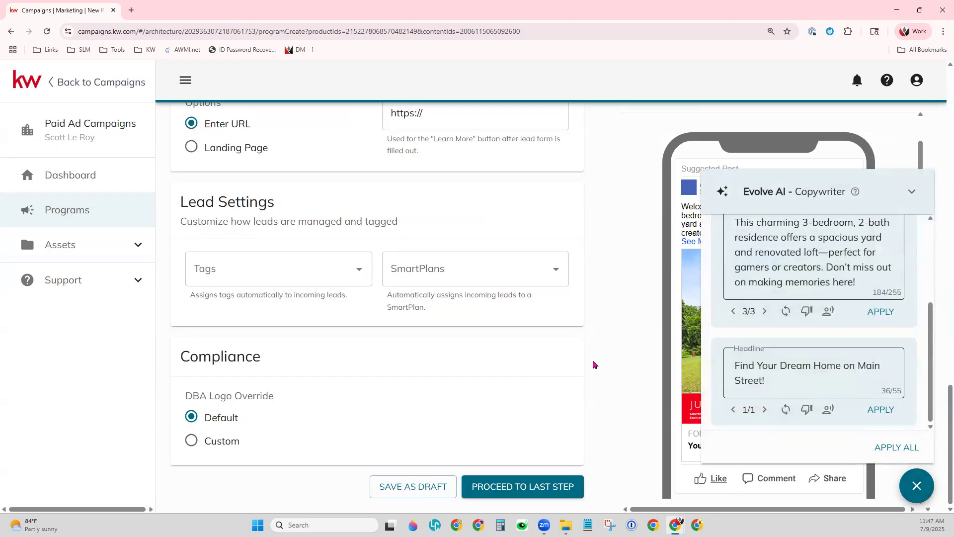
{"action": "left_click", "coordinate": [911, 192]}
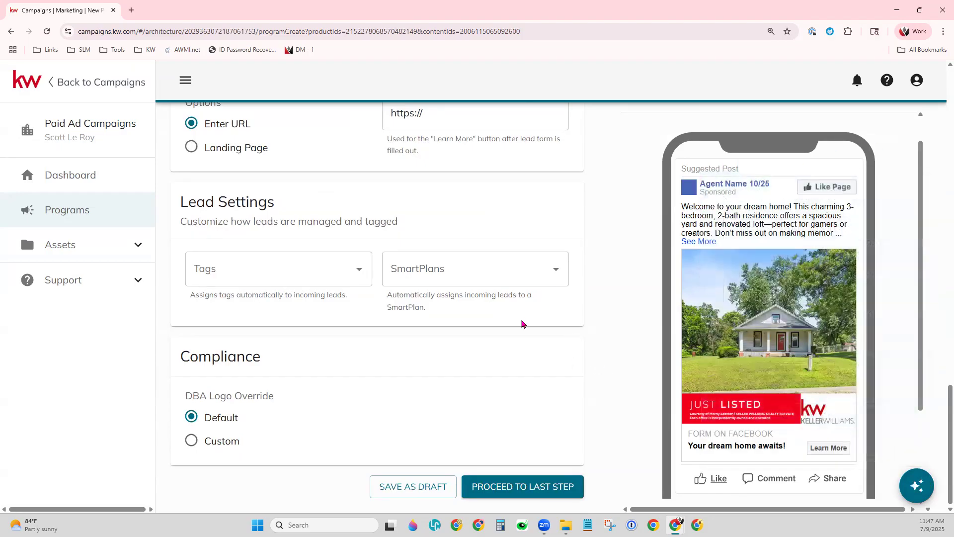
{"action": "scroll", "coordinate": [434, 330], "scroll_direction": "up", "scroll_amount": 2}
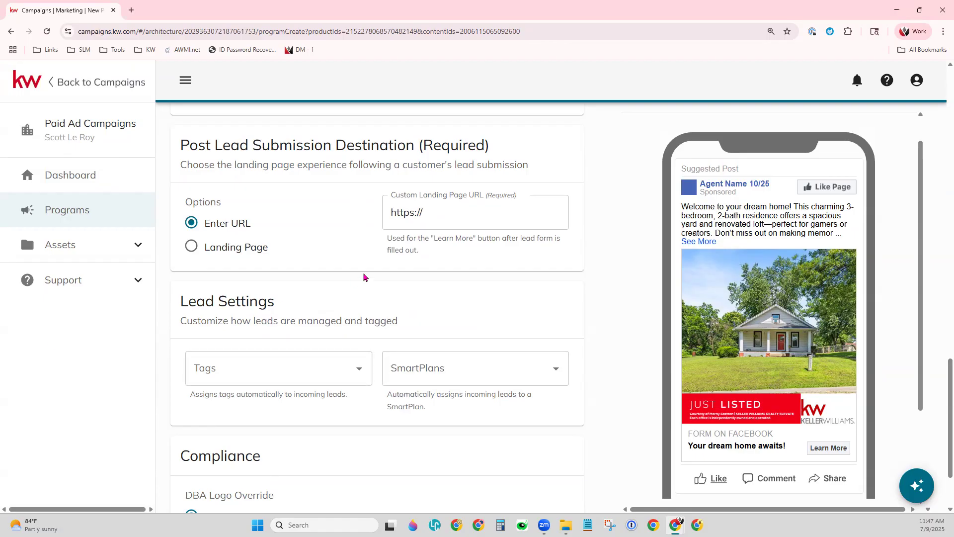
Enter the agent's kw.com marketing website address as the Custom Landing Page URL.
{"action": "left_click_drag", "start_coordinate": [180, 145], "coordinate": [497, 151]}
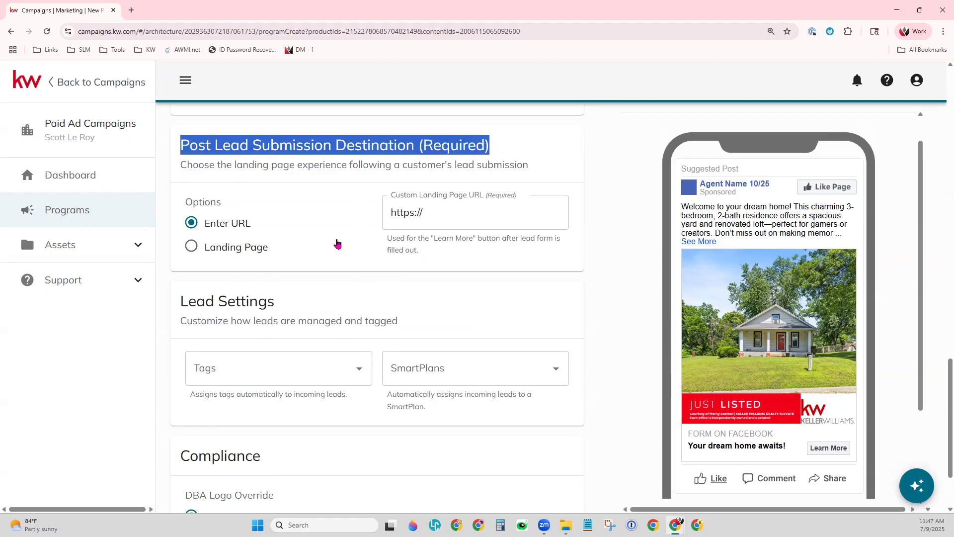
{"action": "left_click", "coordinate": [488, 213]}
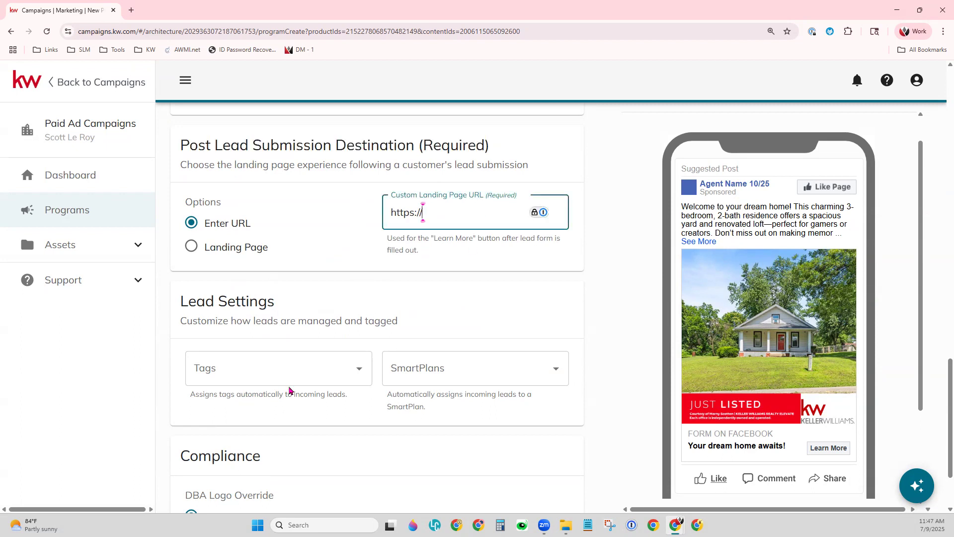
{"action": "type", "text": "scottleroymarketing.kw.com"}
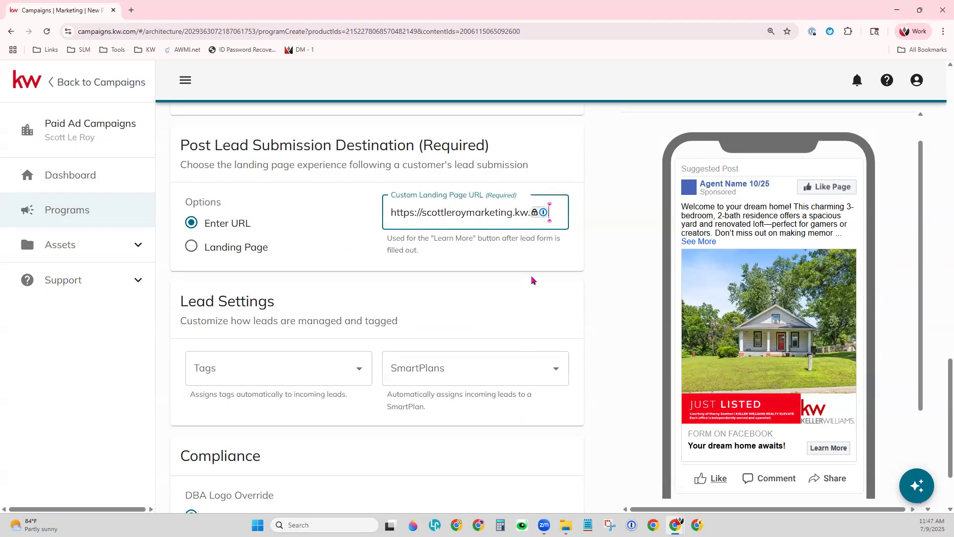
{"action": "left_click", "coordinate": [534, 280]}
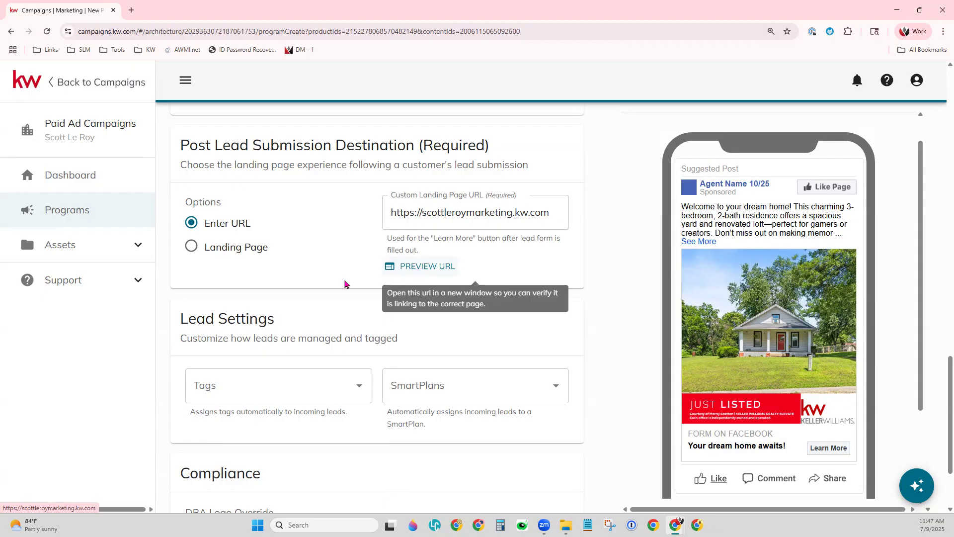
{"action": "left_click", "coordinate": [237, 249]}
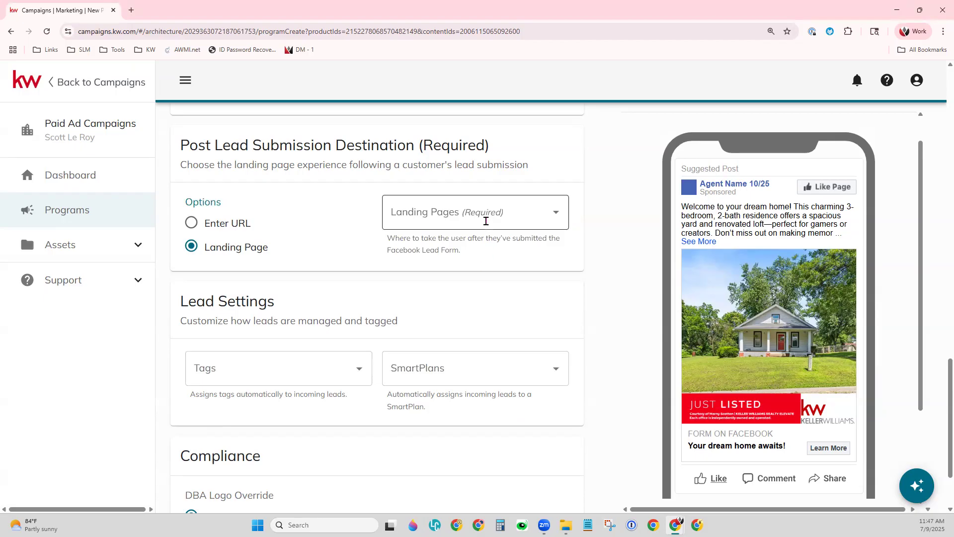
{"action": "left_click", "coordinate": [485, 218]}
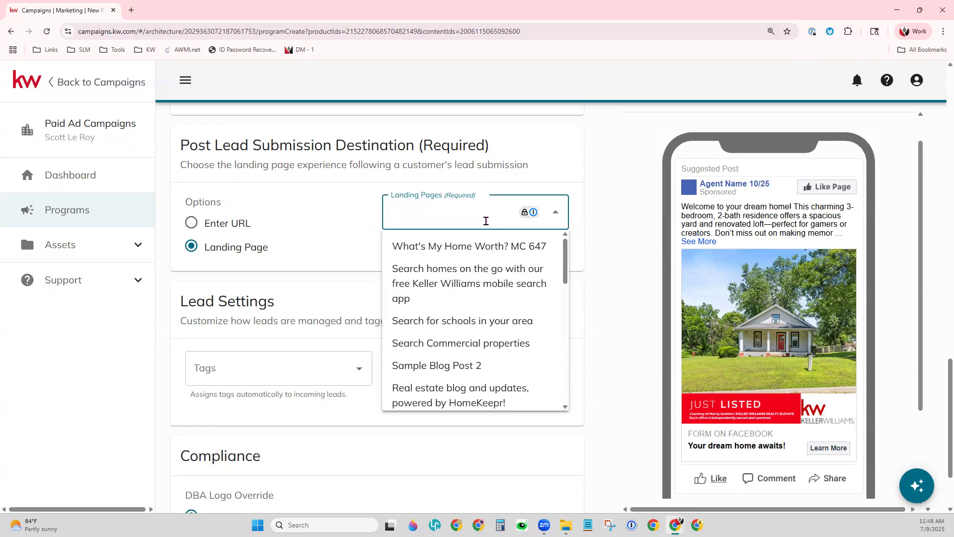
{"action": "left_click", "coordinate": [615, 407]}
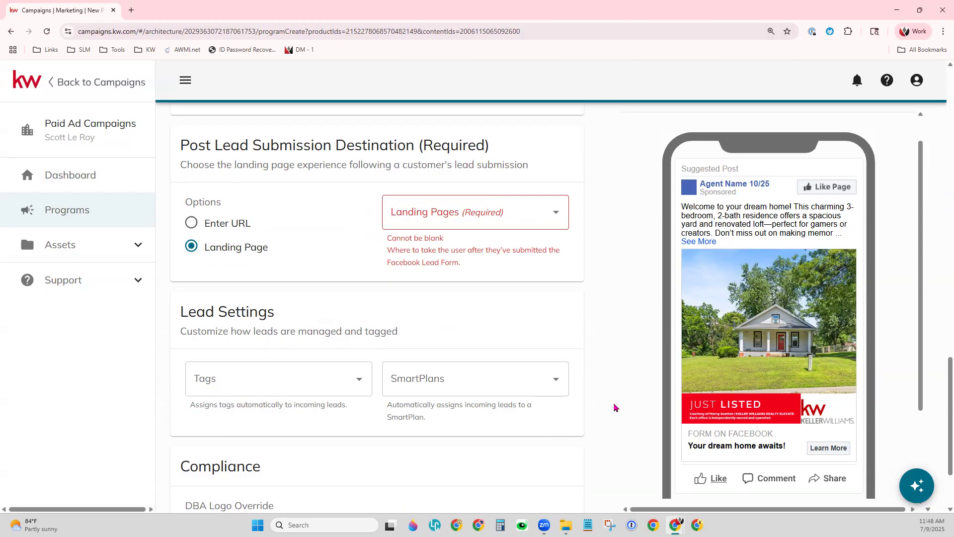
{"action": "left_click", "coordinate": [217, 229]}
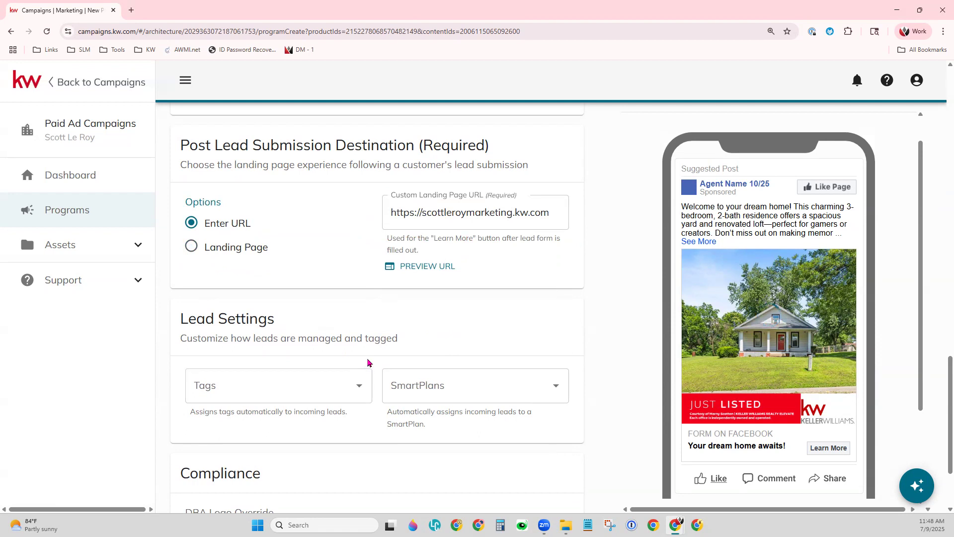
Open and dismiss the SmartPlans and Tags lists, leaving both lead settings blank.
{"action": "scroll", "coordinate": [326, 269], "scroll_direction": "down", "scroll_amount": 2}
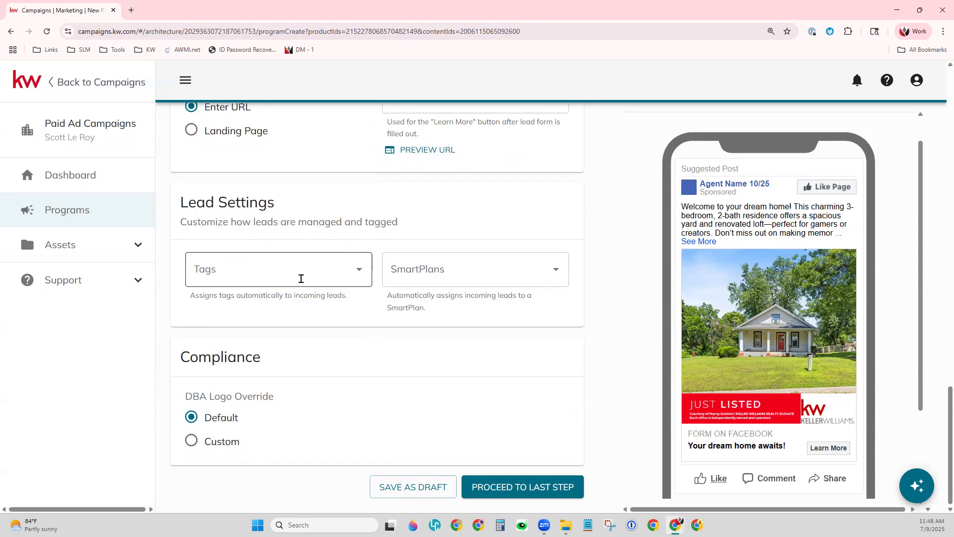
{"action": "left_click", "coordinate": [440, 273]}
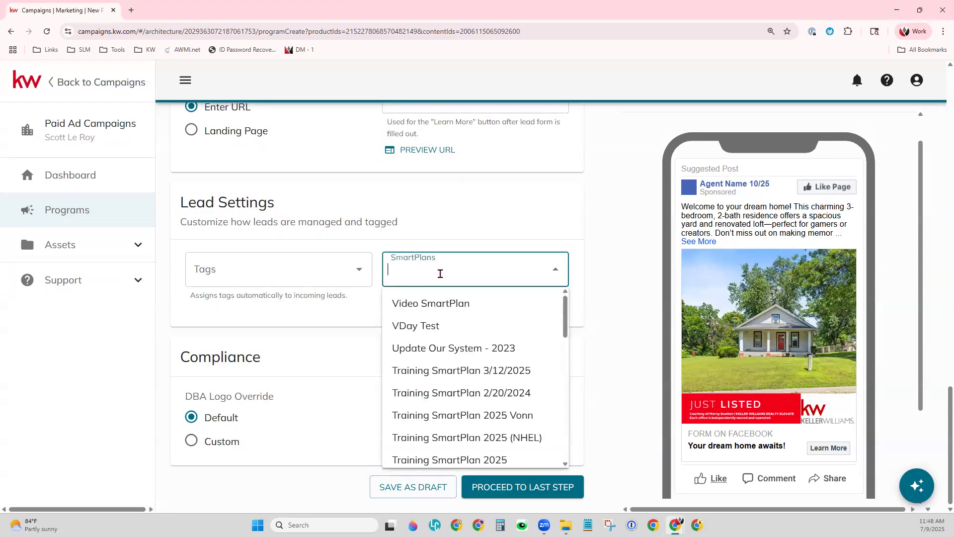
{"action": "left_click", "coordinate": [574, 293]}
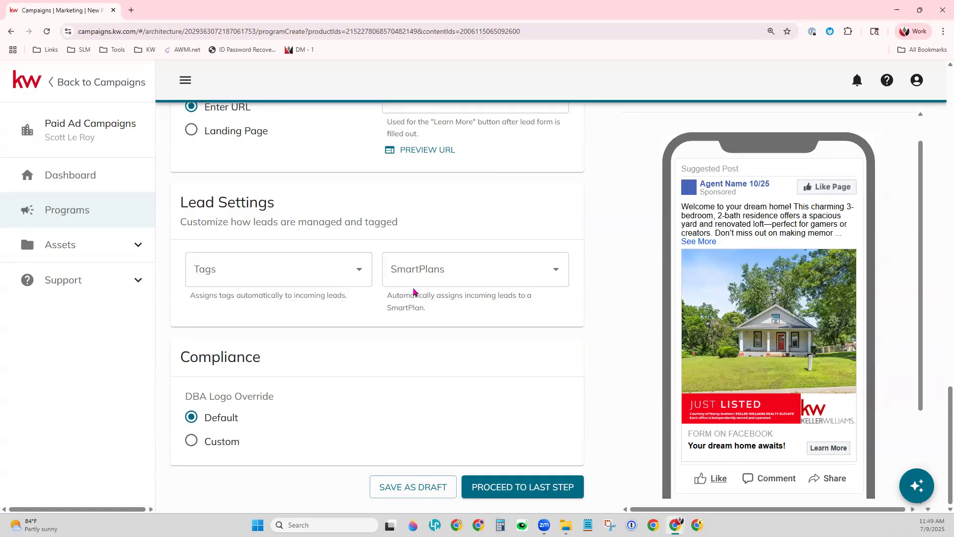
{"action": "left_click", "coordinate": [336, 275]}
{"action": "left_click", "coordinate": [486, 342]}
Proceed to the last step and set the campaign to run 07/09/2025 through 07/12/2025.
{"action": "left_click", "coordinate": [557, 493]}
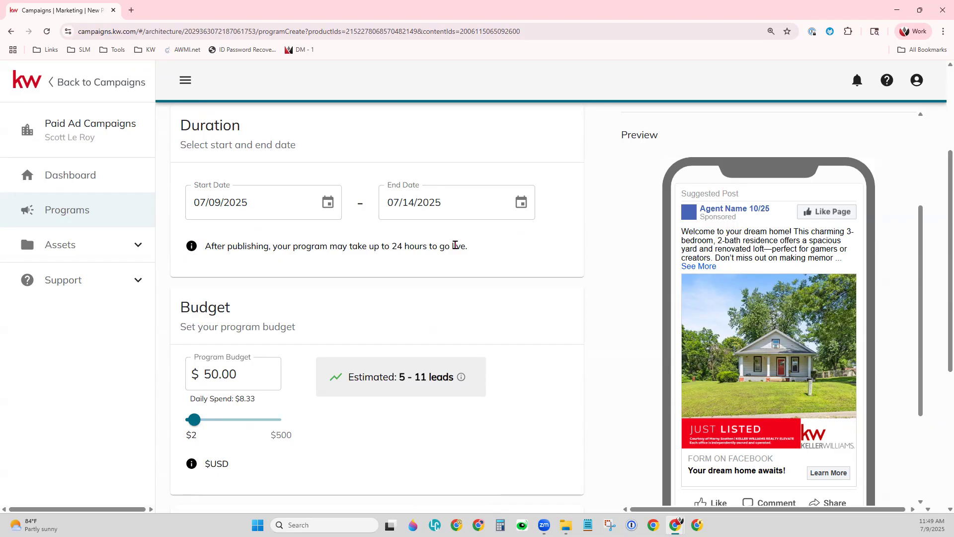
{"action": "left_click_drag", "start_coordinate": [503, 247], "coordinate": [201, 248]}
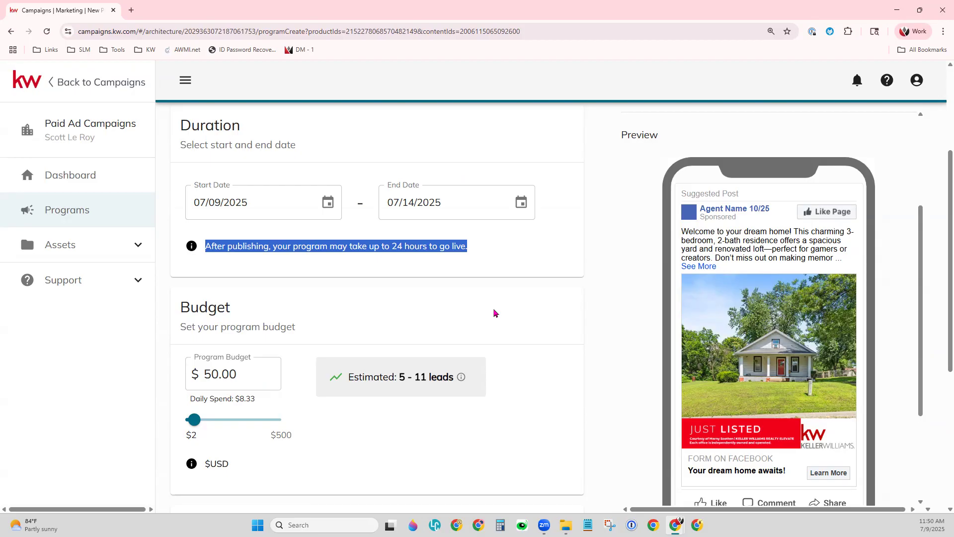
{"action": "left_click", "coordinate": [327, 203]}
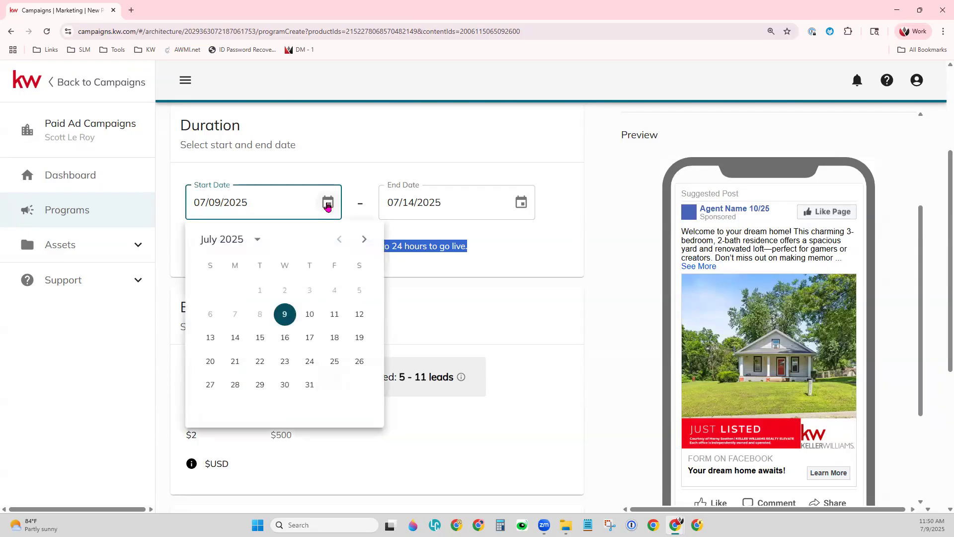
{"action": "left_click", "coordinate": [286, 317]}
{"action": "left_click", "coordinate": [521, 204]}
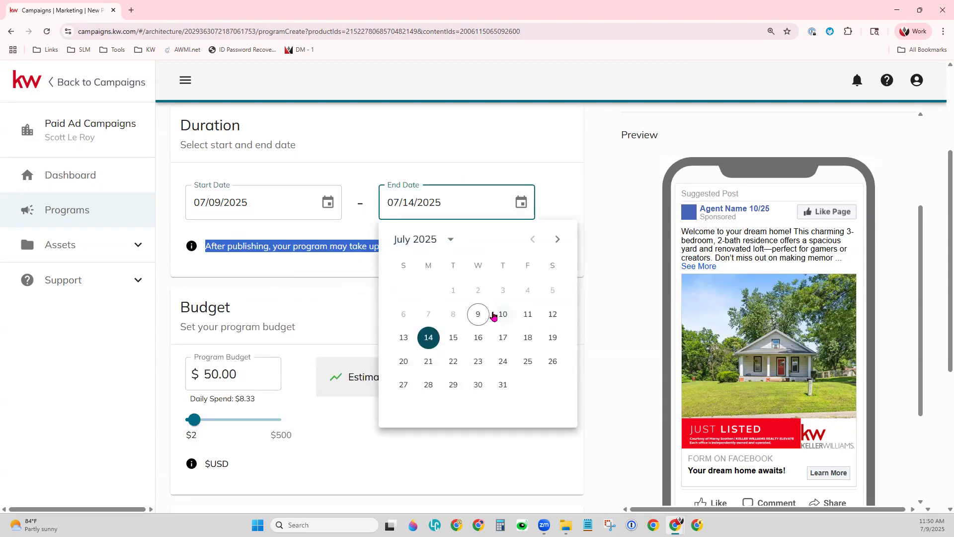
{"action": "left_click", "coordinate": [552, 314]}
{"action": "left_click", "coordinate": [380, 460]}
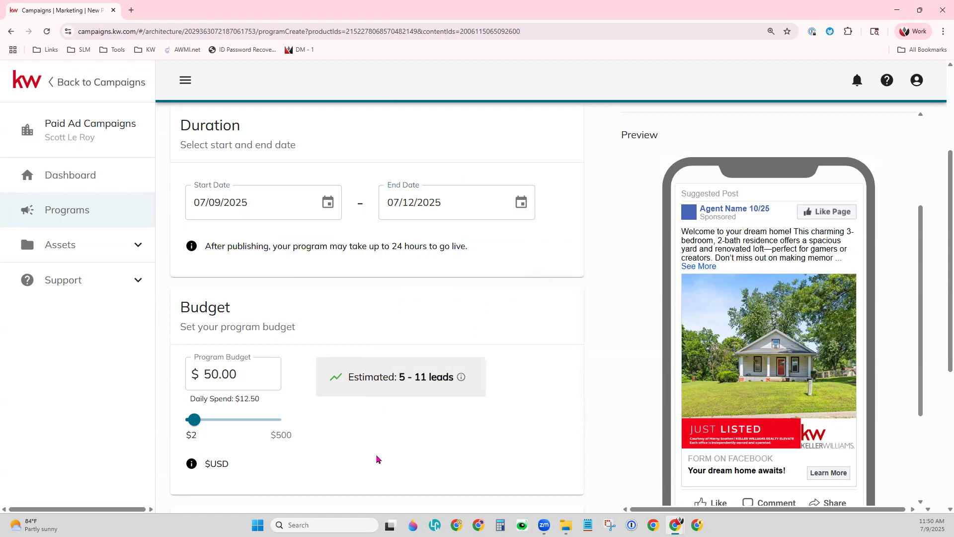
{"action": "scroll", "coordinate": [387, 455], "scroll_direction": "down", "scroll_amount": 2}
Set the Program Budget slider to $10.00 ($2.50 daily) after briefly trying the $2 minimum.
{"action": "scroll", "coordinate": [358, 375], "scroll_direction": "up", "scroll_amount": 2}
{"action": "left_click_drag", "start_coordinate": [256, 399], "coordinate": [240, 399]}
{"action": "left_click", "coordinate": [377, 453]}
{"action": "left_click", "coordinate": [222, 379]}
{"action": "left_click_drag", "start_coordinate": [193, 419], "coordinate": [188, 420]}
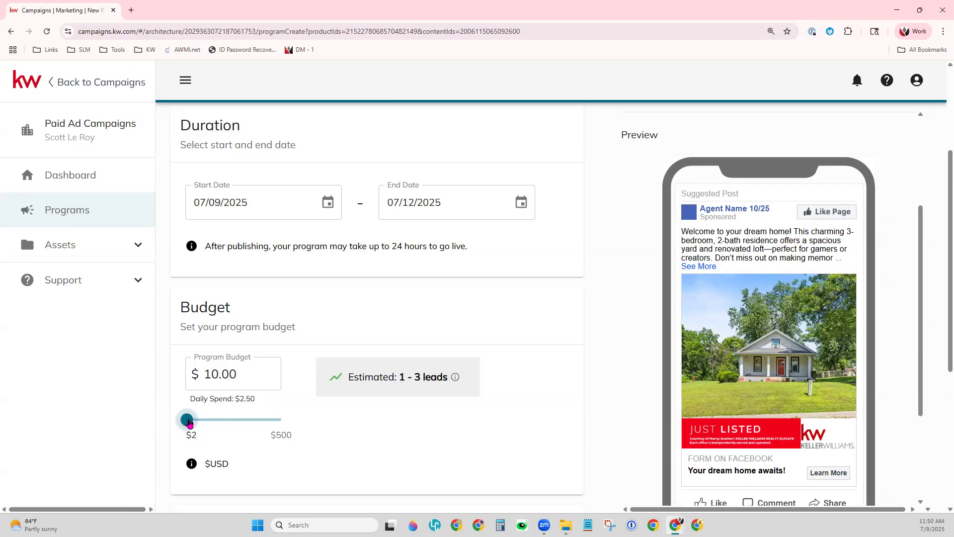
{"action": "mouse_move", "coordinate": [456, 378]}
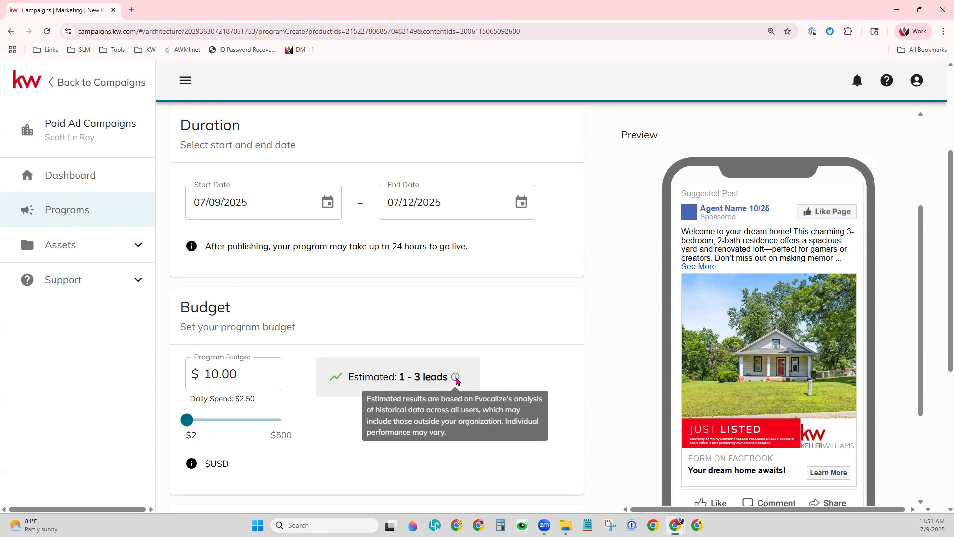
{"action": "left_click", "coordinate": [179, 419]}
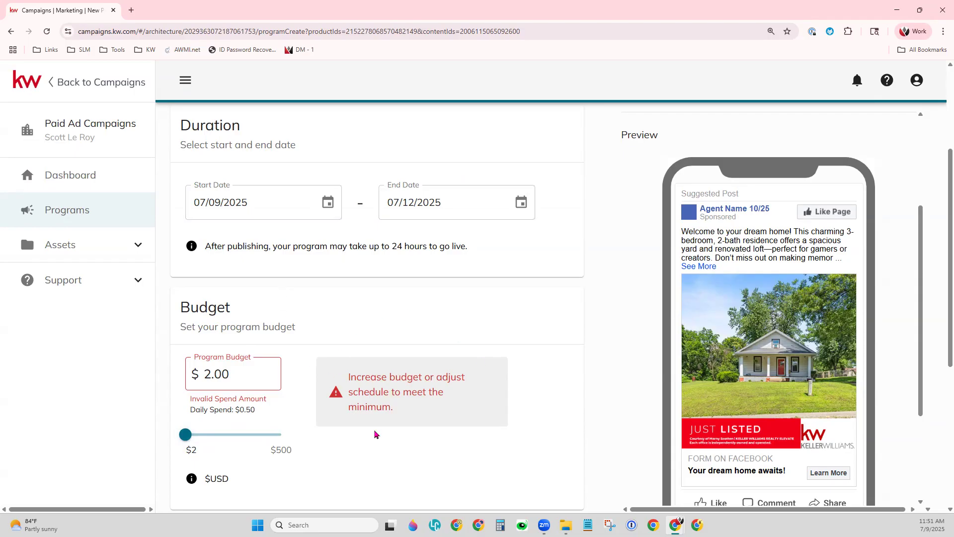
{"action": "left_click", "coordinate": [187, 441]}
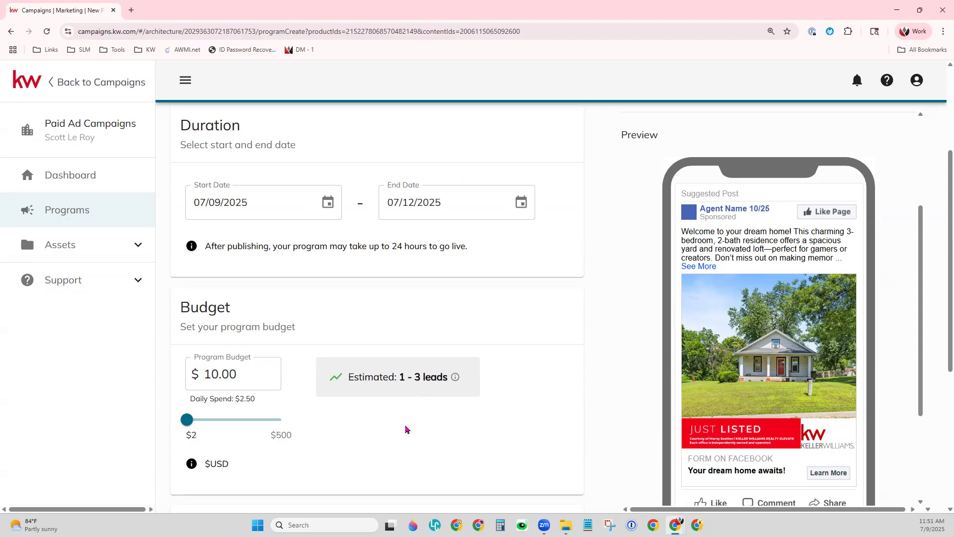
Save the program as a draft from the Billing section.
{"action": "scroll", "coordinate": [405, 429], "scroll_direction": "down", "scroll_amount": 5}
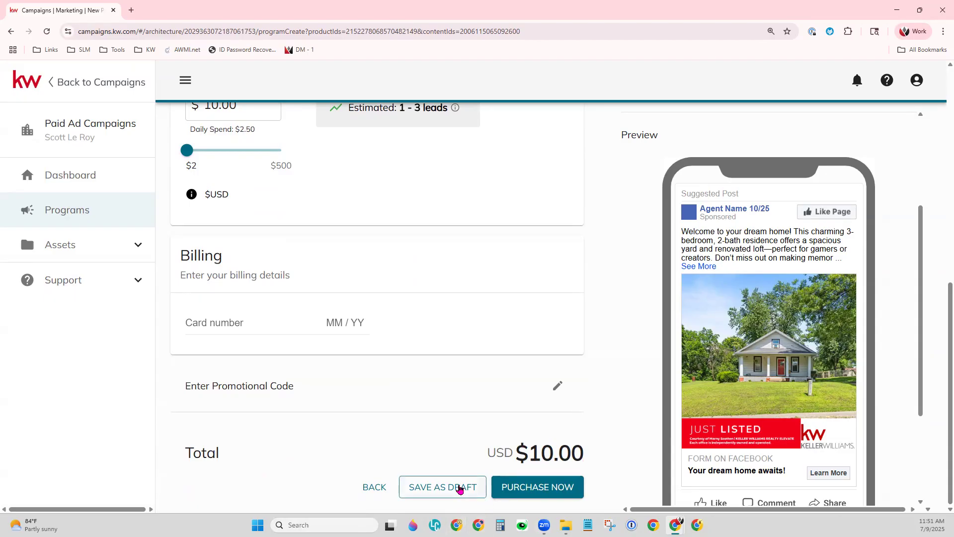
{"action": "left_click", "coordinate": [460, 489]}
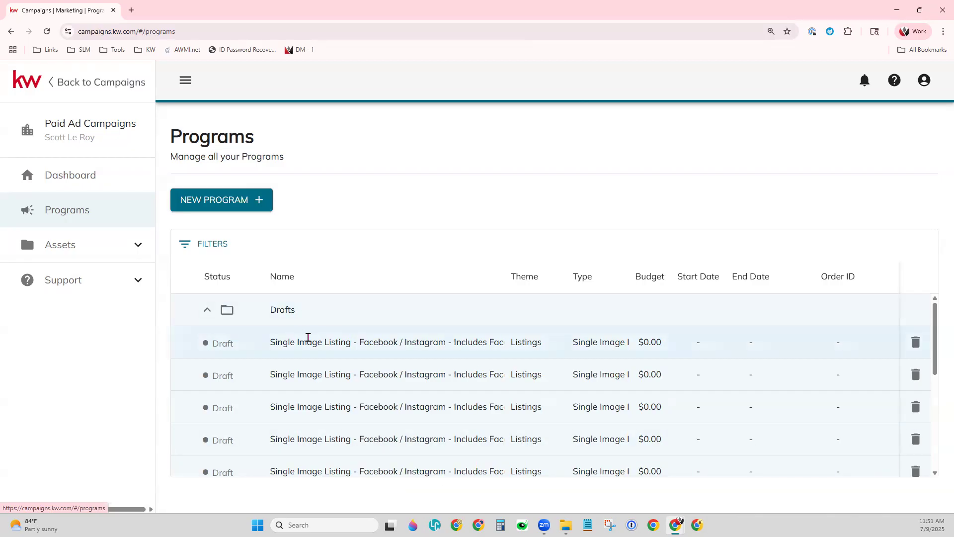
Open the first draft program, return to Programs, then go back to the Command Campaigns page.
{"action": "left_click", "coordinate": [310, 337]}
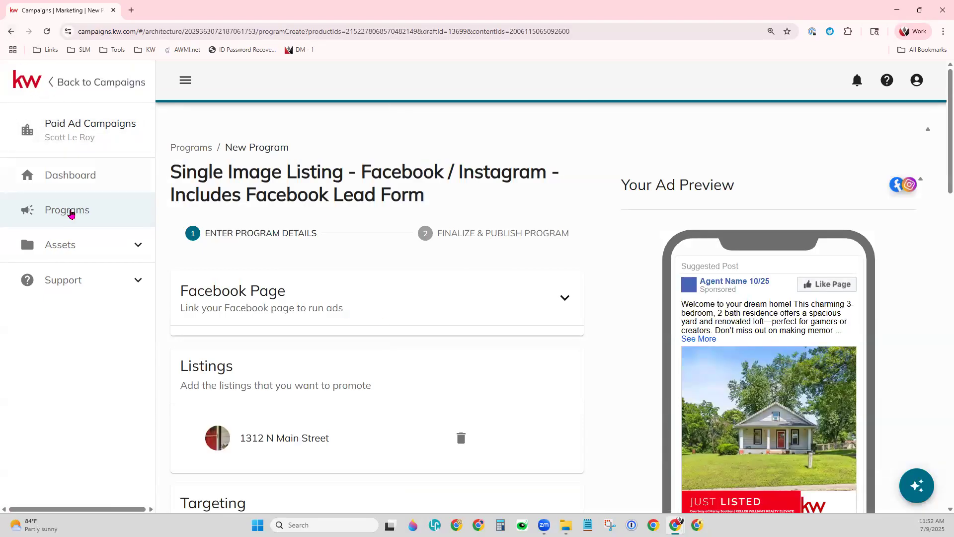
{"action": "left_click", "coordinate": [71, 214]}
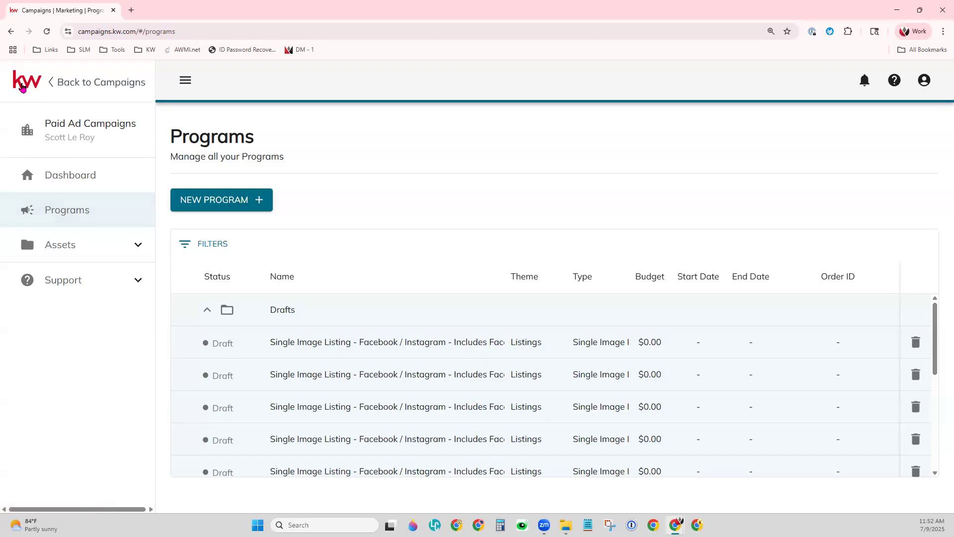
{"action": "left_click", "coordinate": [22, 87]}
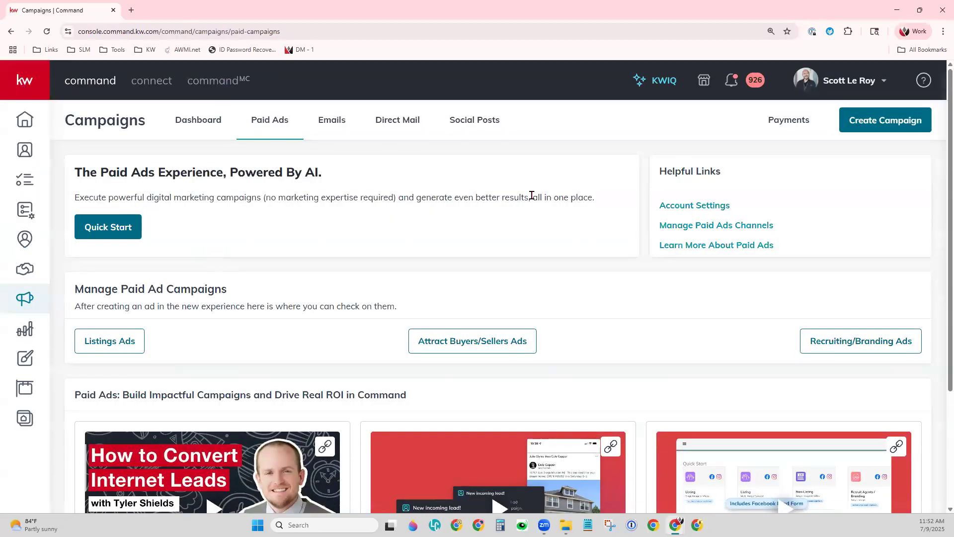
{"action": "left_click", "coordinate": [491, 130]}
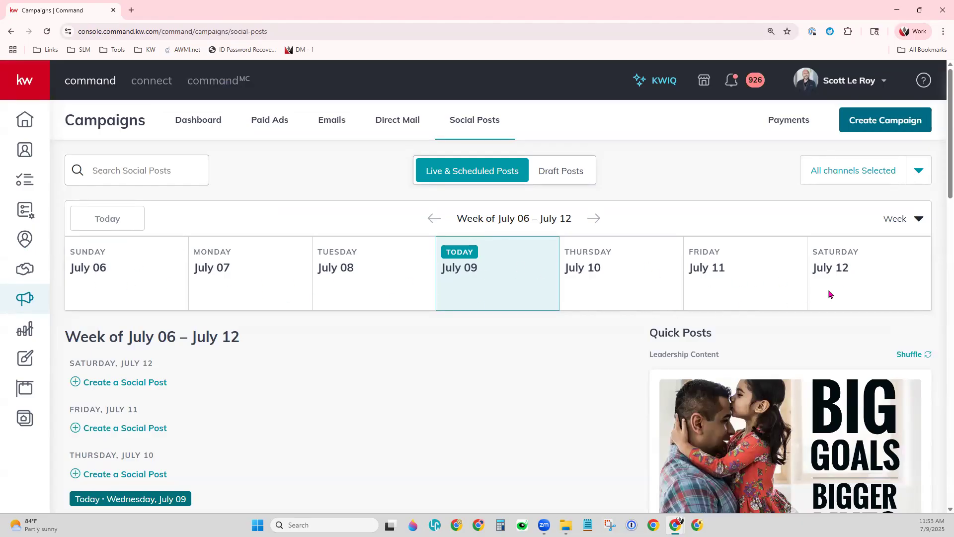
{"action": "left_click", "coordinate": [889, 220]}
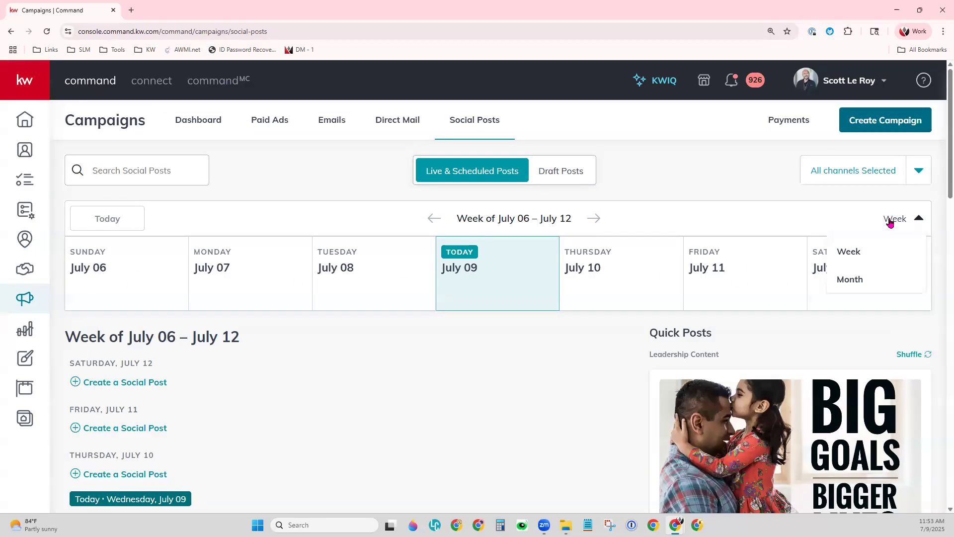
{"action": "left_click", "coordinate": [872, 278]}
{"action": "scroll", "coordinate": [855, 389], "scroll_direction": "down", "scroll_amount": 4}
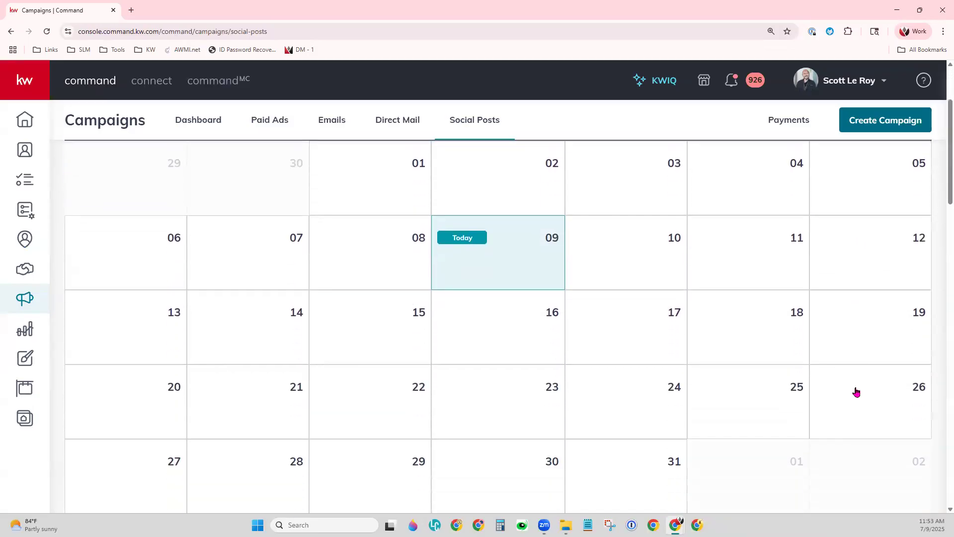
{"action": "scroll", "coordinate": [857, 377], "scroll_direction": "up", "scroll_amount": 3}
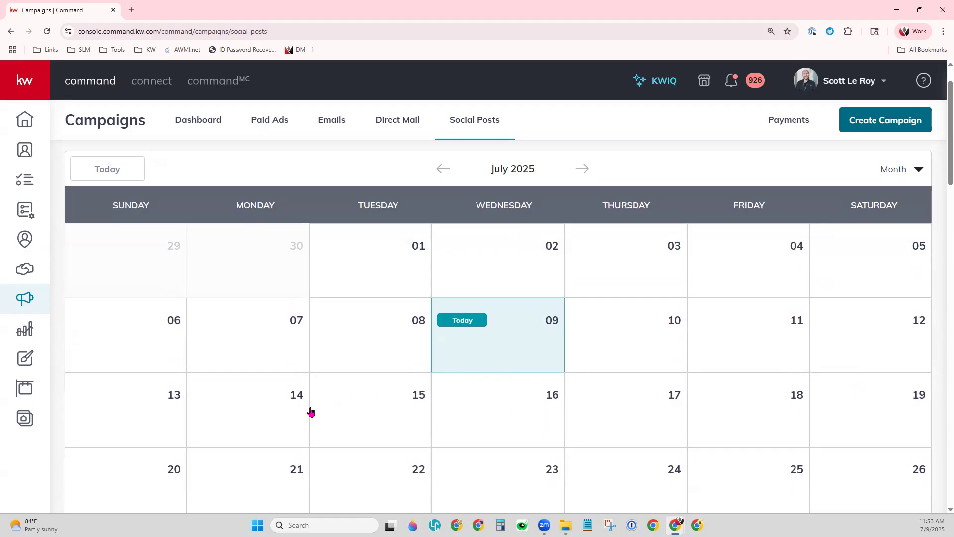
{"action": "left_click", "coordinate": [911, 178]}
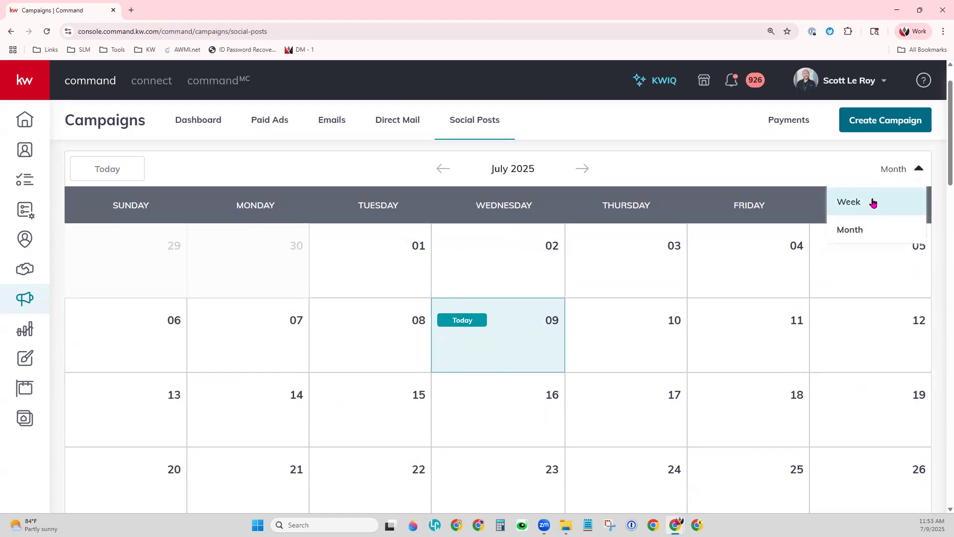
{"action": "left_click", "coordinate": [874, 202]}
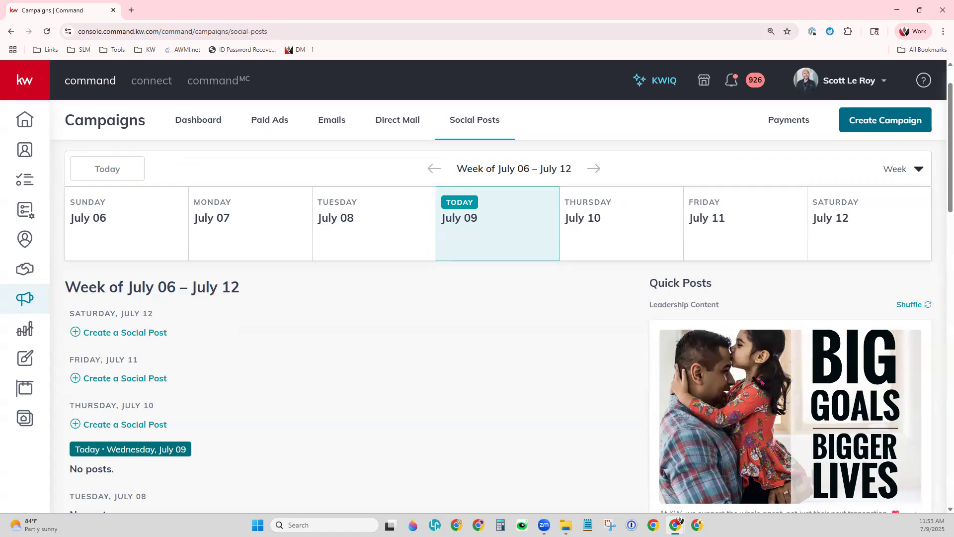
{"action": "left_click_drag", "start_coordinate": [650, 283], "coordinate": [723, 286]}
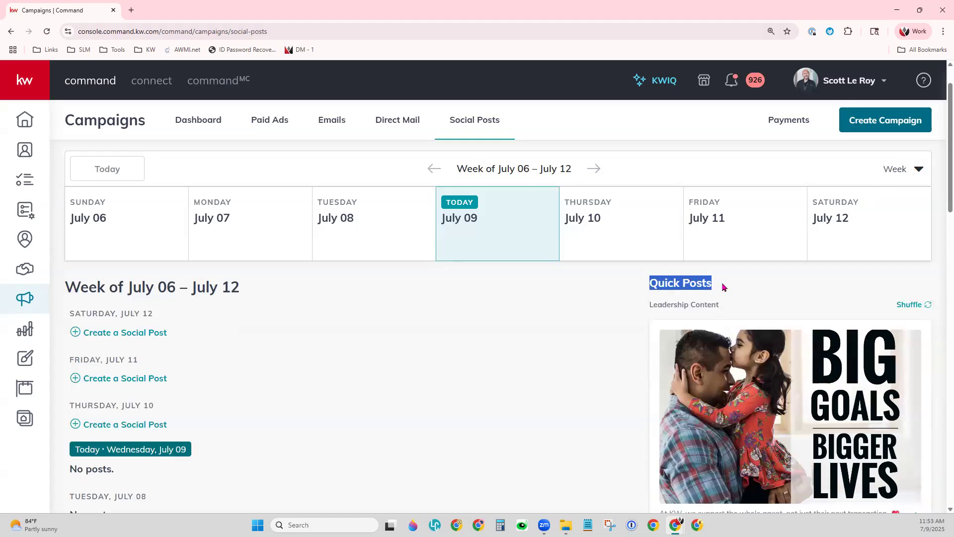
{"action": "scroll", "coordinate": [756, 419], "scroll_direction": "down", "scroll_amount": 8}
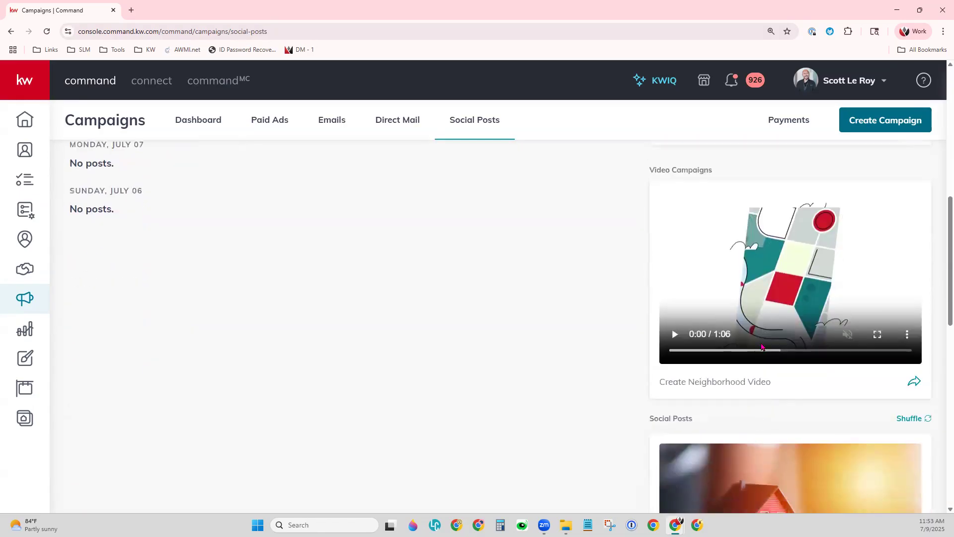
{"action": "scroll", "coordinate": [759, 260], "scroll_direction": "down", "scroll_amount": 8}
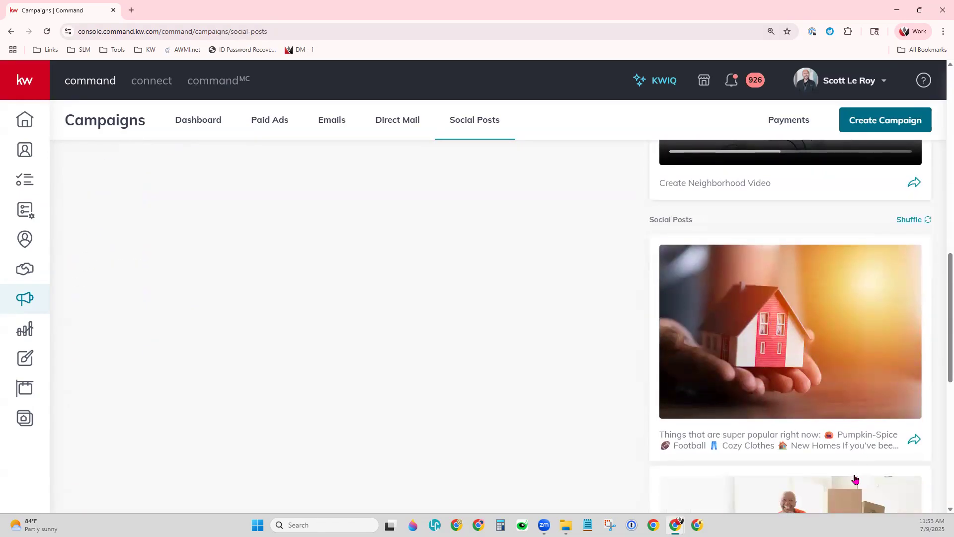
{"action": "scroll", "coordinate": [845, 447], "scroll_direction": "down", "scroll_amount": 4}
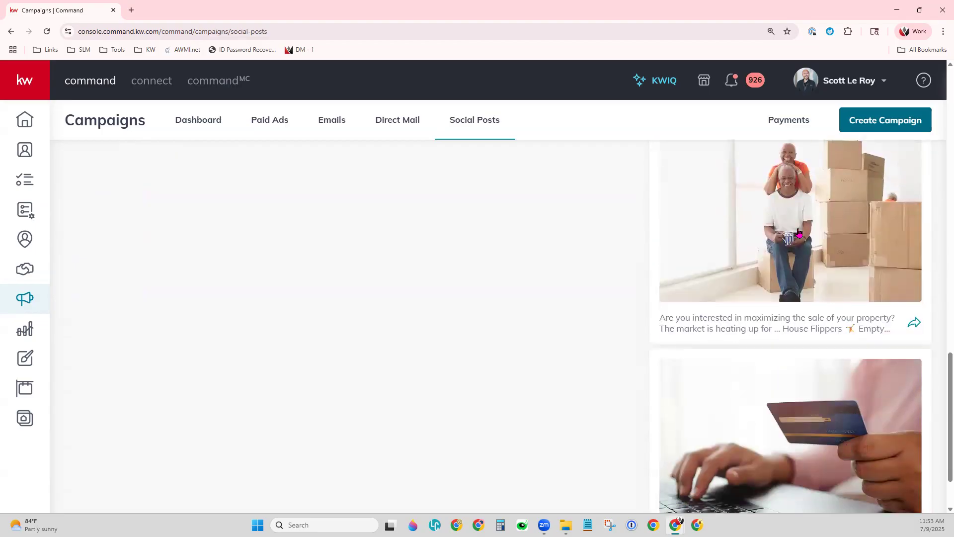
{"action": "scroll", "coordinate": [770, 331], "scroll_direction": "down", "scroll_amount": 2}
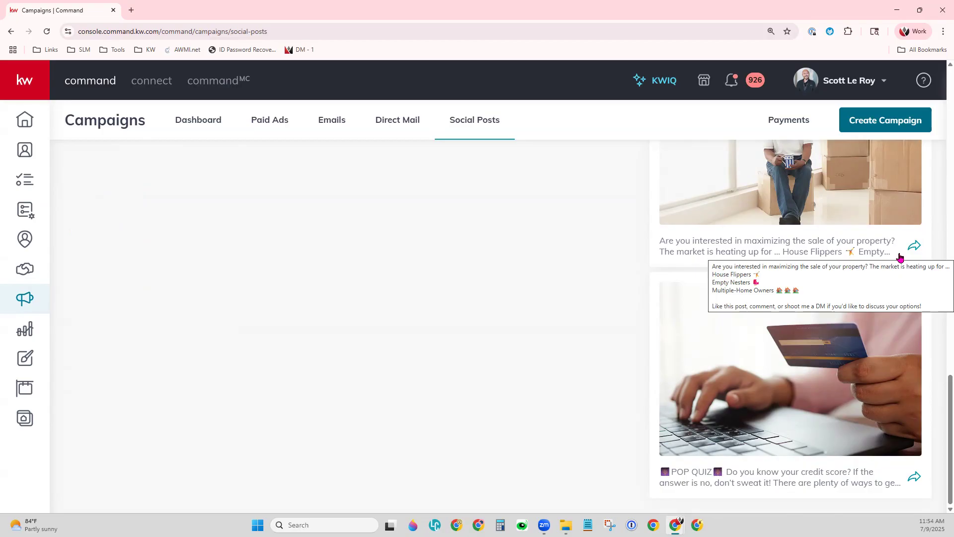
{"action": "scroll", "coordinate": [668, 392], "scroll_direction": "up", "scroll_amount": 15}
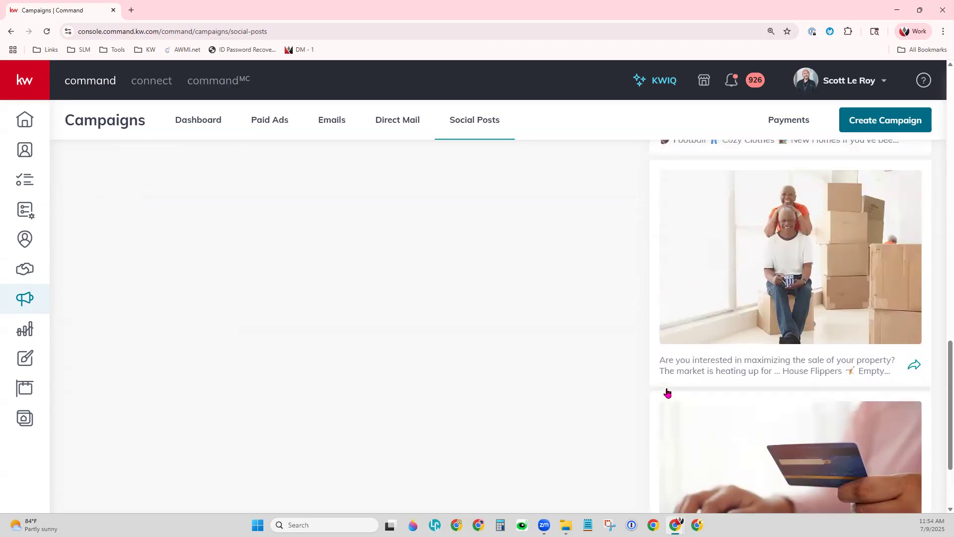
{"action": "scroll", "coordinate": [667, 393], "scroll_direction": "up", "scroll_amount": 3}
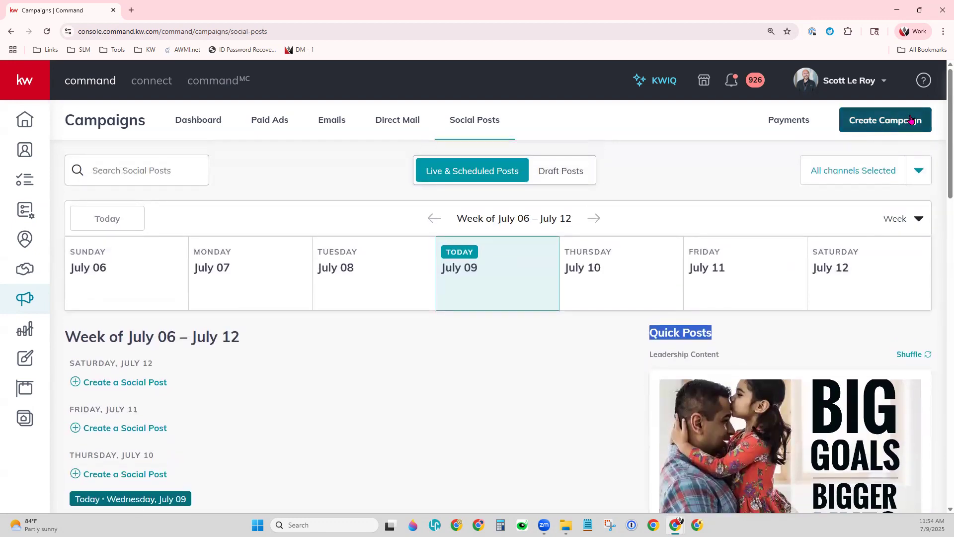
Create a new Social Post campaign, with the Facebook account preselected.
{"action": "left_click", "coordinate": [887, 128]}
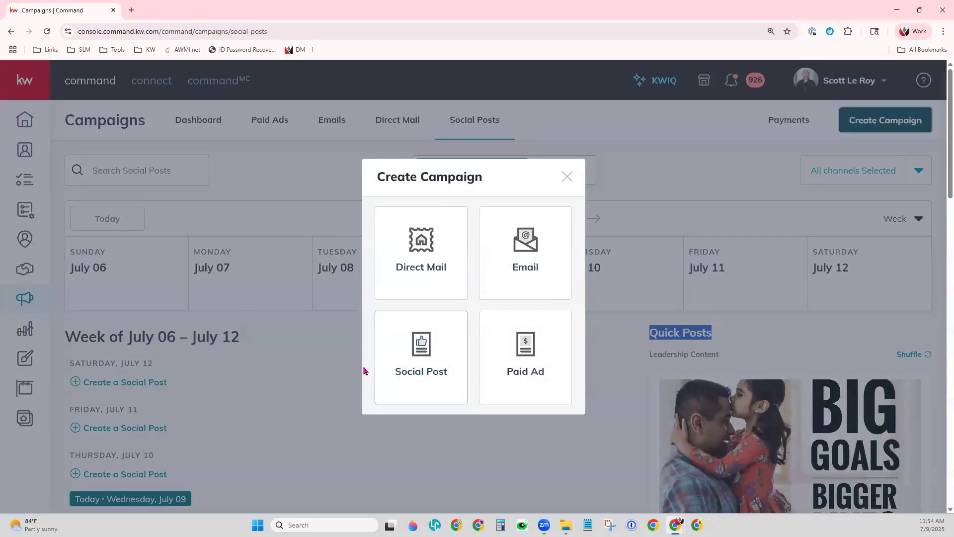
{"action": "left_click", "coordinate": [437, 344]}
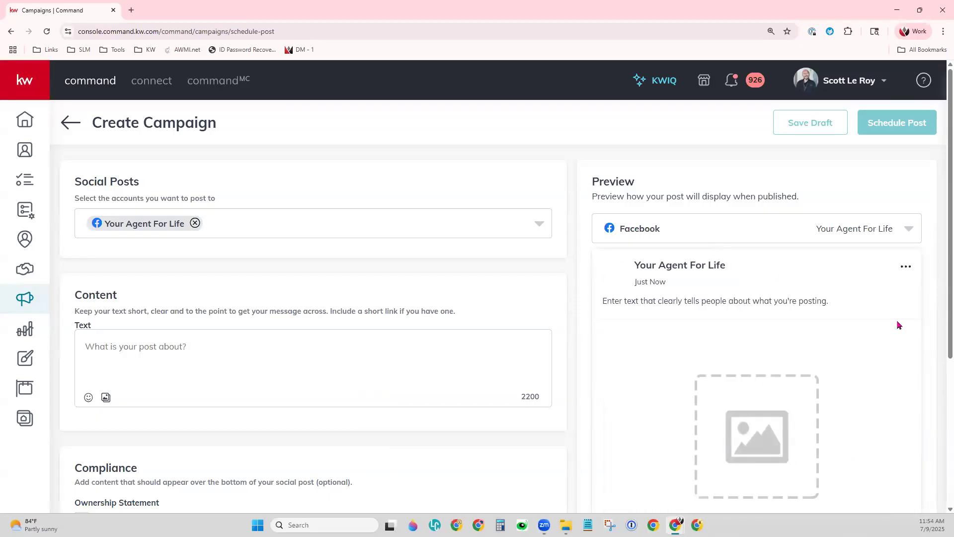
{"action": "scroll", "coordinate": [858, 411], "scroll_direction": "down", "scroll_amount": 4}
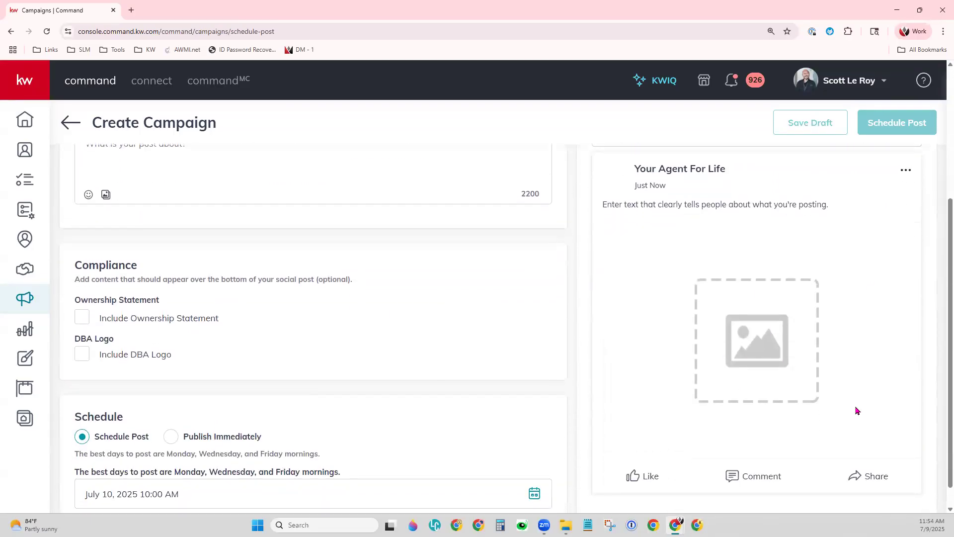
Inspect the Facebook preview's account list, leaving it unchanged.
{"action": "scroll", "coordinate": [857, 411], "scroll_direction": "up", "scroll_amount": 5}
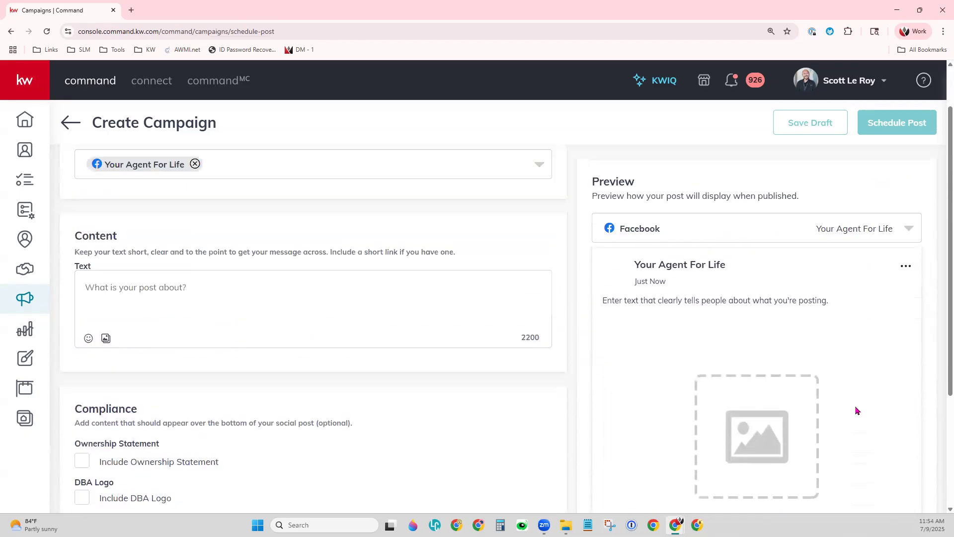
{"action": "left_click", "coordinate": [910, 231]}
{"action": "left_click", "coordinate": [912, 233]}
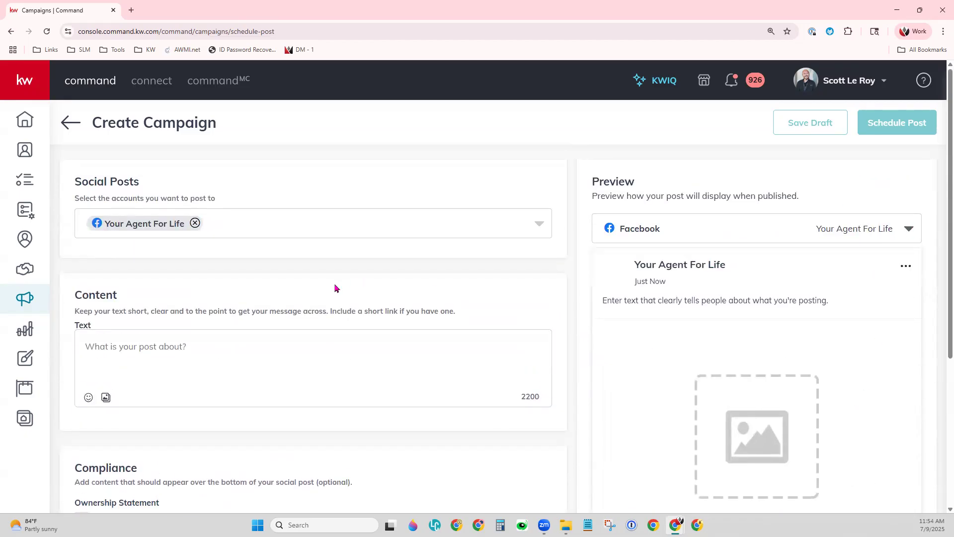
{"action": "scroll", "coordinate": [617, 341], "scroll_direction": "down", "scroll_amount": 2}
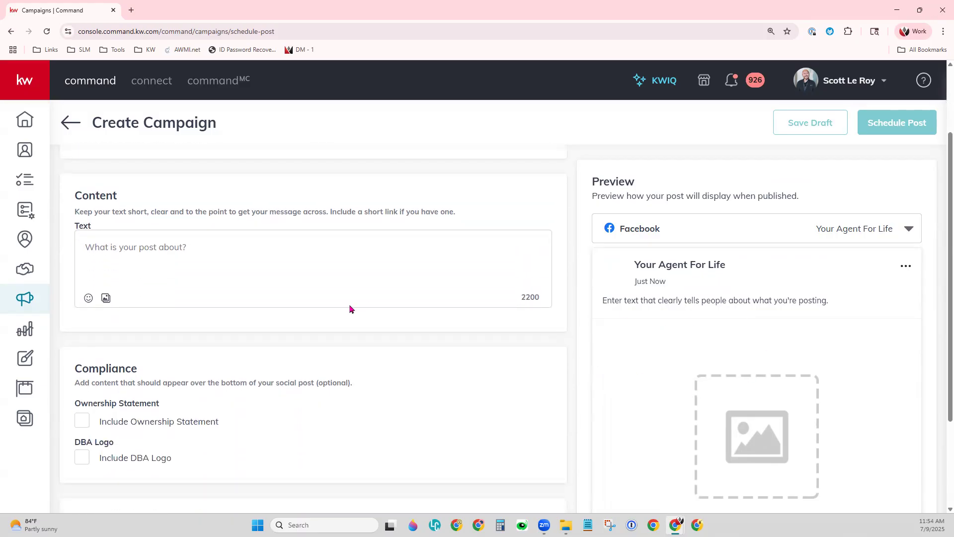
{"action": "scroll", "coordinate": [351, 308], "scroll_direction": "up", "scroll_amount": 2}
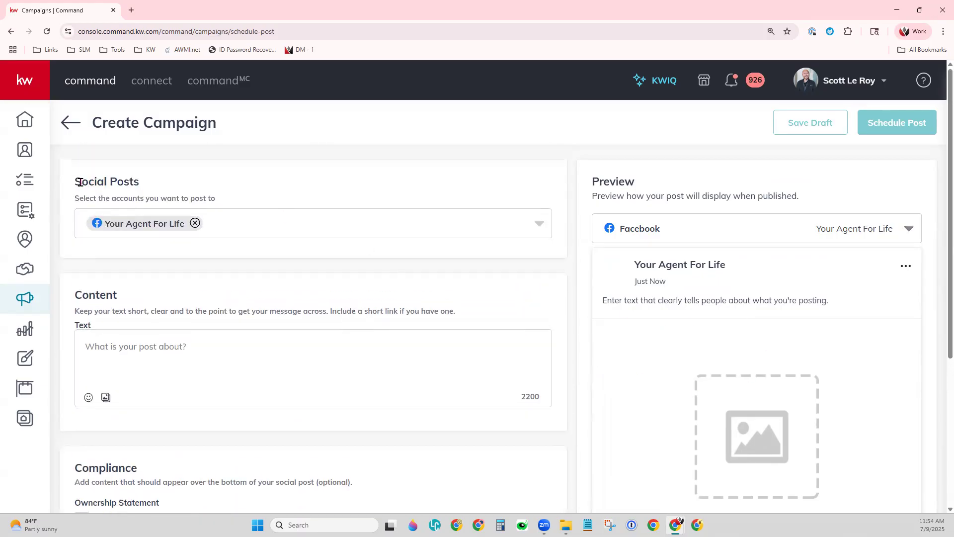
{"action": "left_click_drag", "start_coordinate": [81, 181], "coordinate": [143, 183]}
Add the Instagram and Twitter accounts alongside Facebook in the Social Posts accounts list.
{"action": "left_click", "coordinate": [327, 237]}
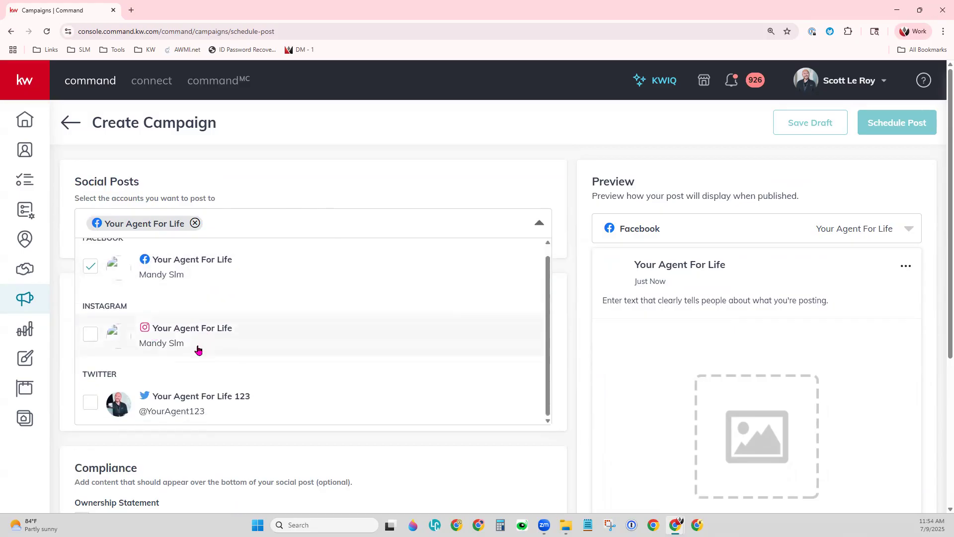
{"action": "left_click", "coordinate": [91, 343]}
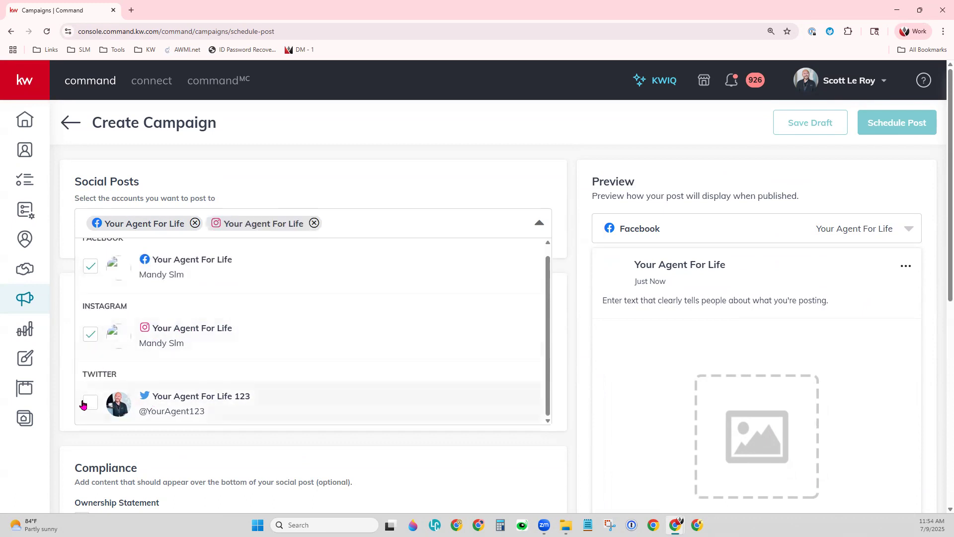
{"action": "left_click", "coordinate": [85, 402]}
{"action": "left_click", "coordinate": [423, 173]}
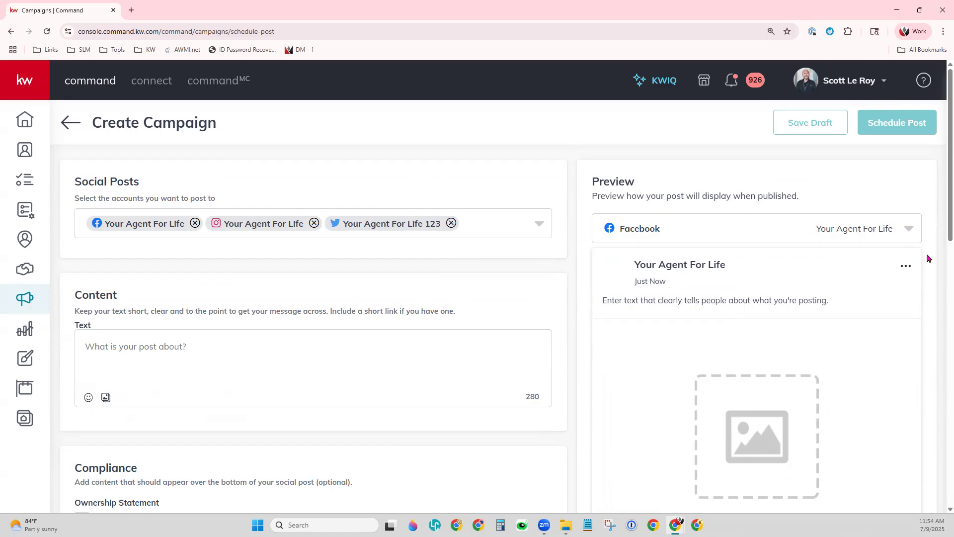
{"action": "scroll", "coordinate": [928, 258], "scroll_direction": "down", "scroll_amount": 2}
{"action": "scroll", "coordinate": [929, 258], "scroll_direction": "down", "scroll_amount": 5}
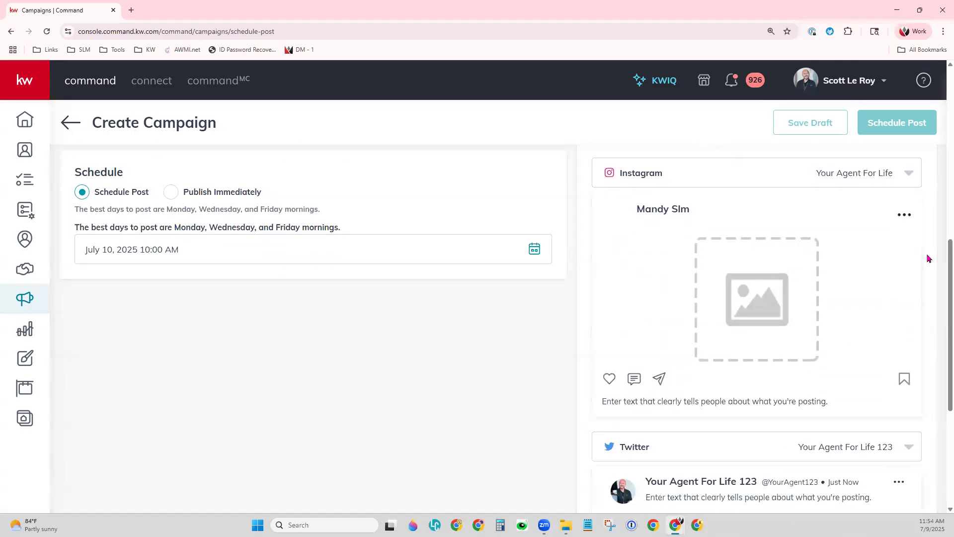
{"action": "scroll", "coordinate": [929, 258], "scroll_direction": "down", "scroll_amount": 5}
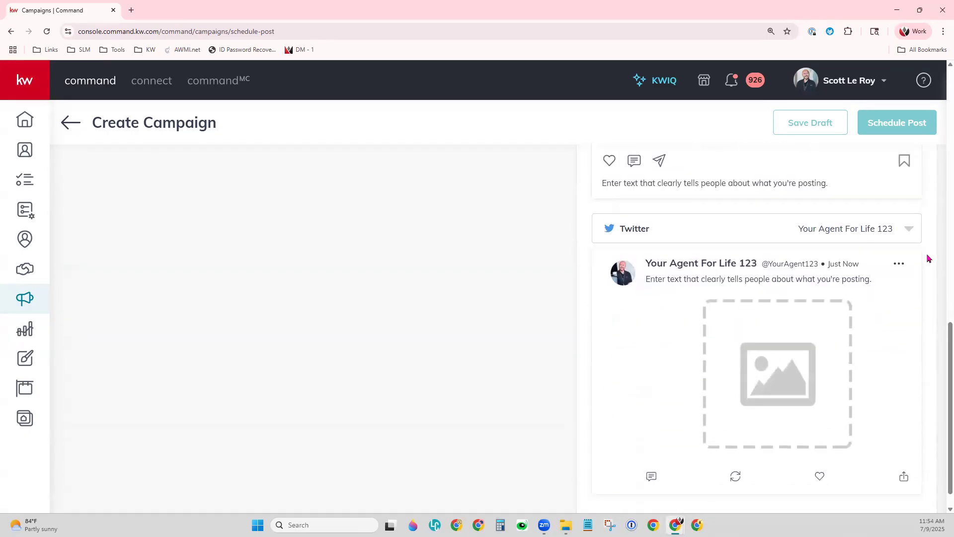
{"action": "scroll", "coordinate": [929, 258], "scroll_direction": "up", "scroll_amount": 10}
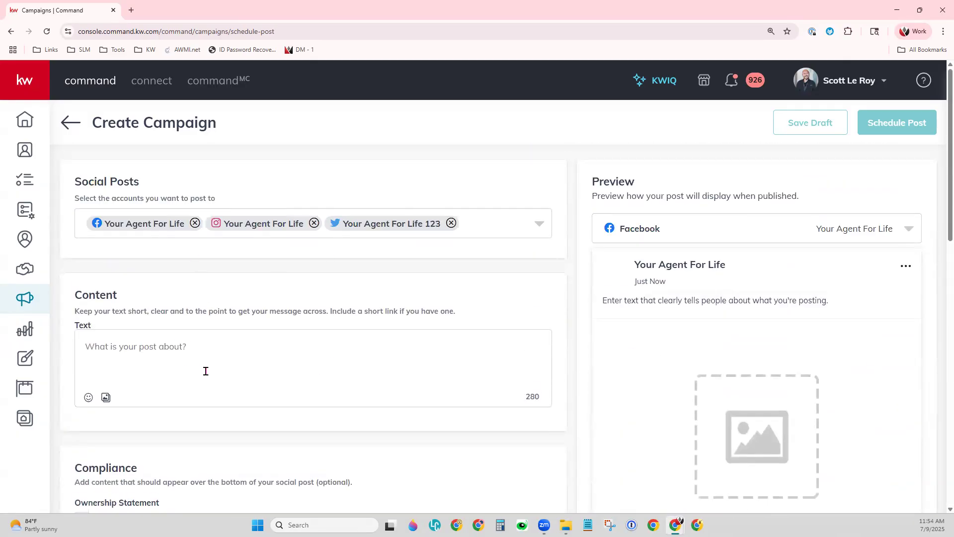
{"action": "scroll", "coordinate": [206, 371], "scroll_direction": "down", "scroll_amount": 1}
Write the post text 'Whatever you want to say here. 😍' and add an empty Media upload area.
{"action": "left_click", "coordinate": [153, 307]}
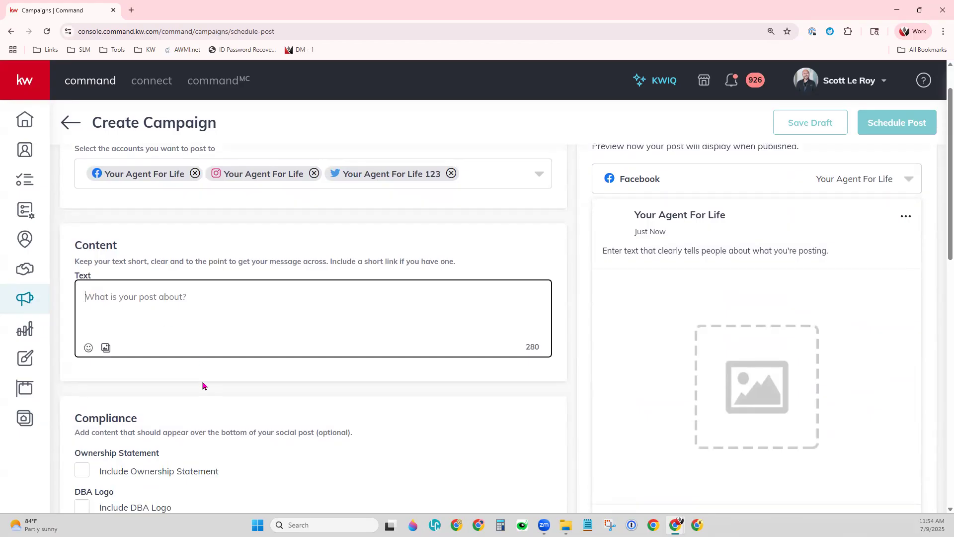
{"action": "type", "text": "W"}
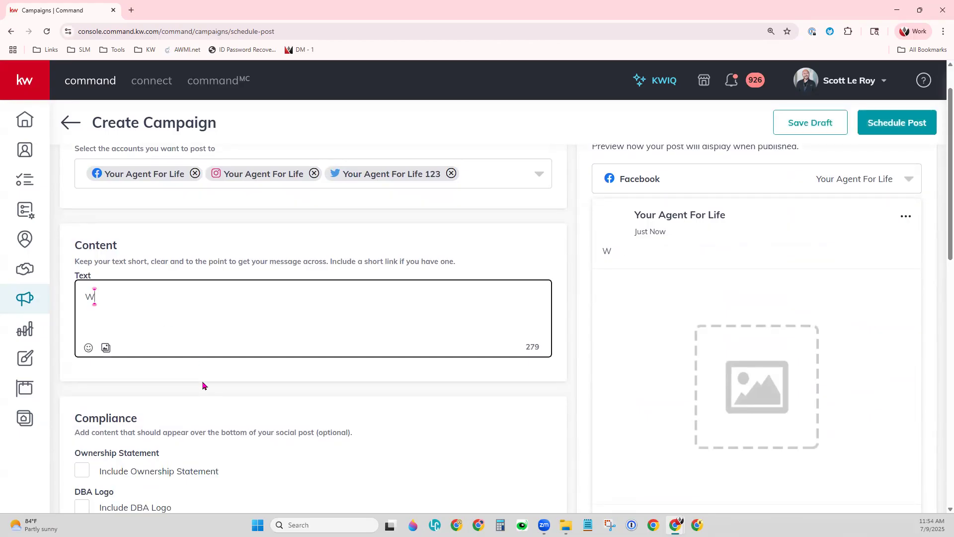
{"action": "type", "text": "hatever you want to say here."}
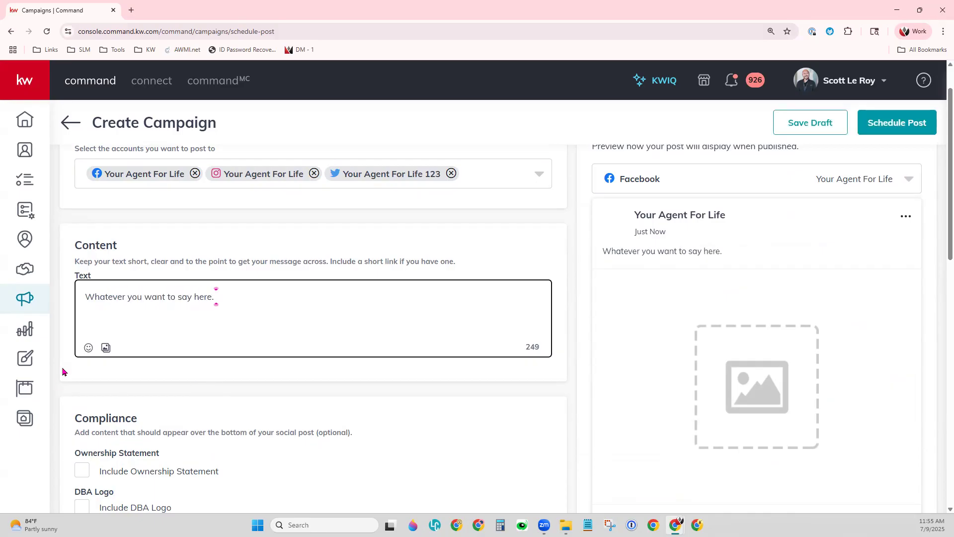
{"action": "left_click", "coordinate": [88, 347]}
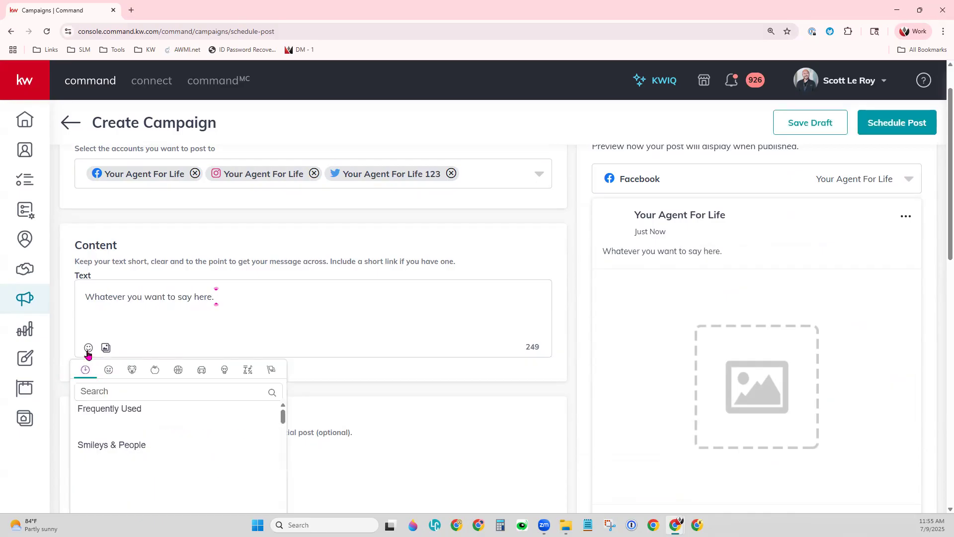
{"action": "left_click", "coordinate": [109, 370]}
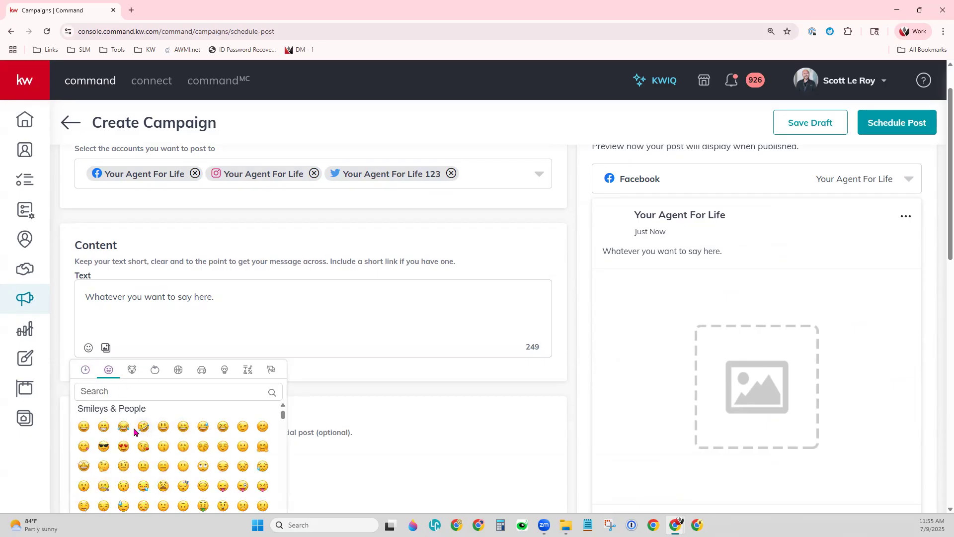
{"action": "left_click", "coordinate": [123, 446]}
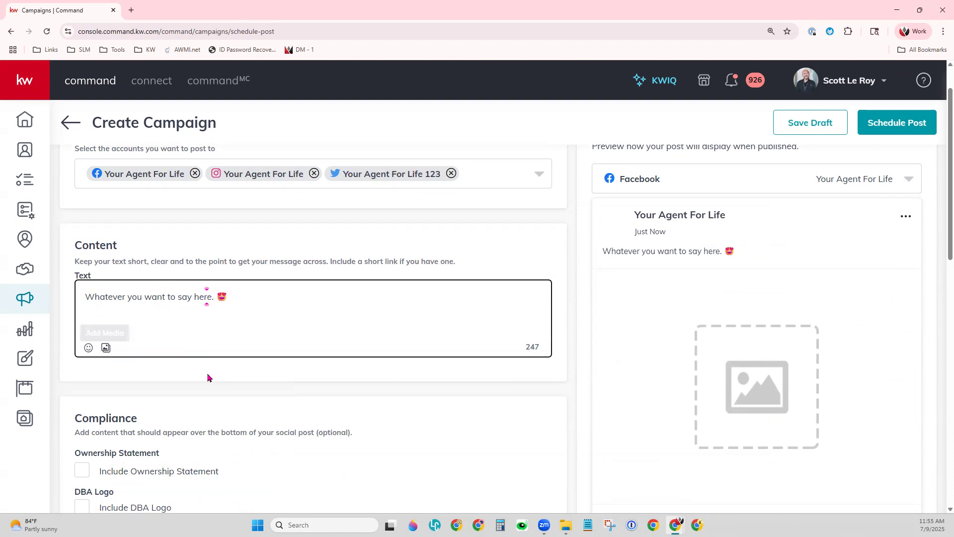
{"action": "scroll", "coordinate": [207, 374], "scroll_direction": "down", "scroll_amount": 1}
{"action": "left_click", "coordinate": [107, 301]}
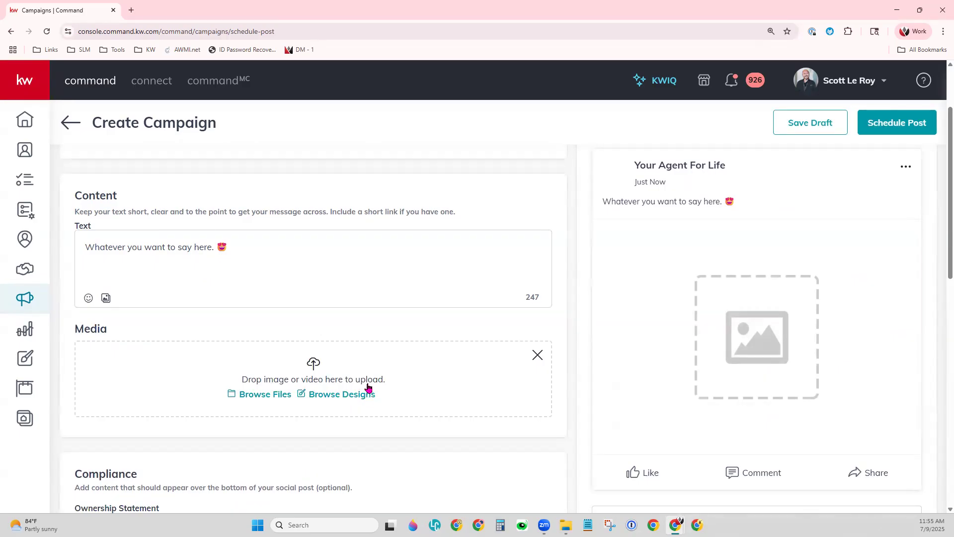
Upload the House 3 image, zoom it out to fit the square crop, and attach it.
{"action": "left_click", "coordinate": [267, 395]}
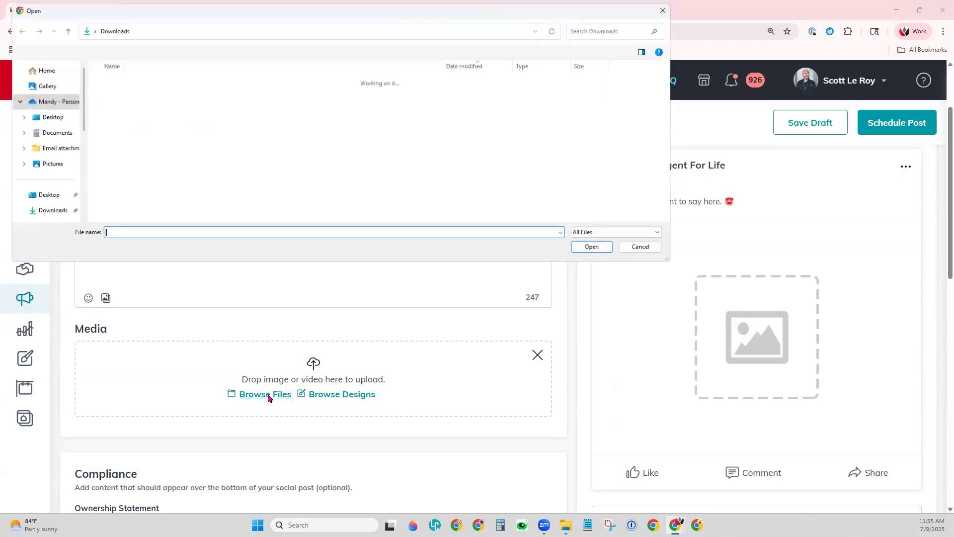
{"action": "scroll", "coordinate": [204, 164], "scroll_direction": "down", "scroll_amount": 10}
{"action": "double_click", "coordinate": [140, 204]}
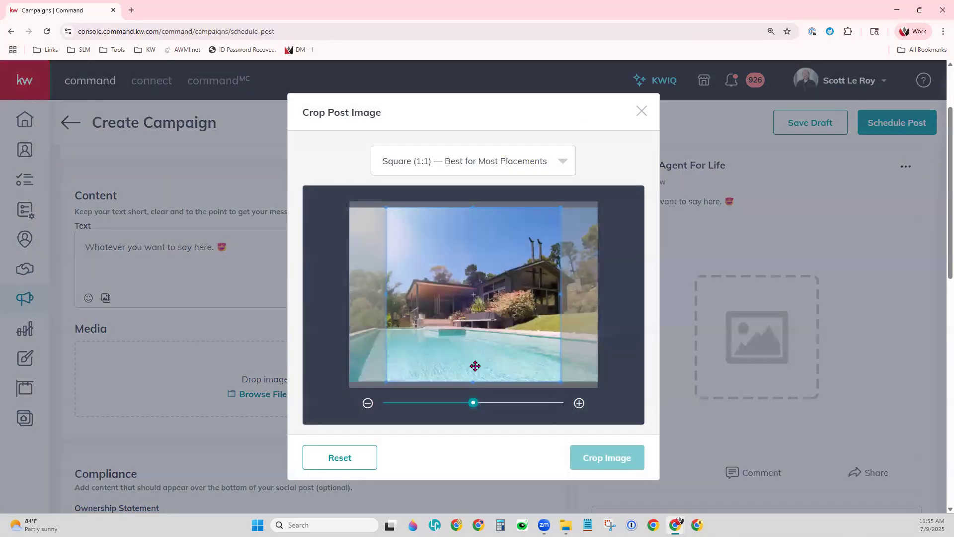
{"action": "left_click_drag", "start_coordinate": [477, 404], "coordinate": [453, 414]}
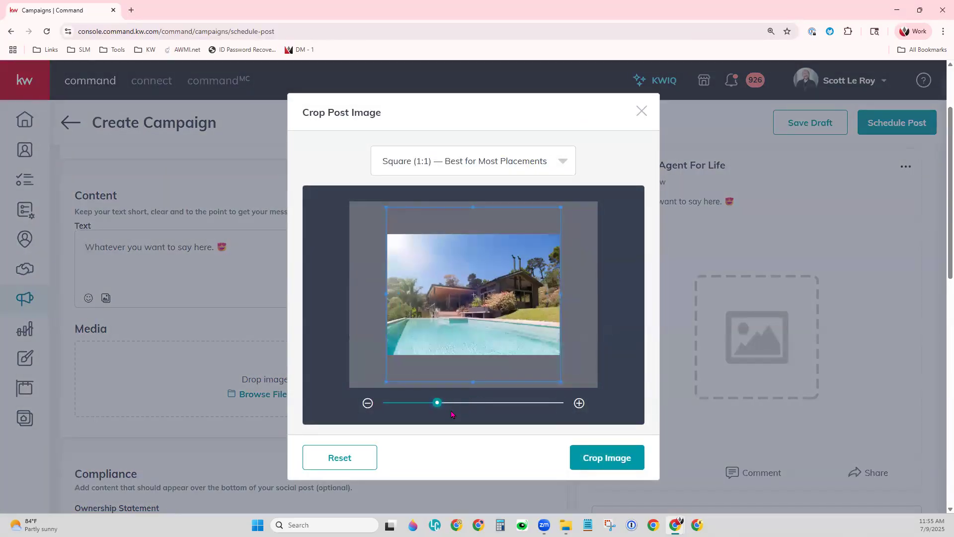
{"action": "left_click", "coordinate": [592, 457]}
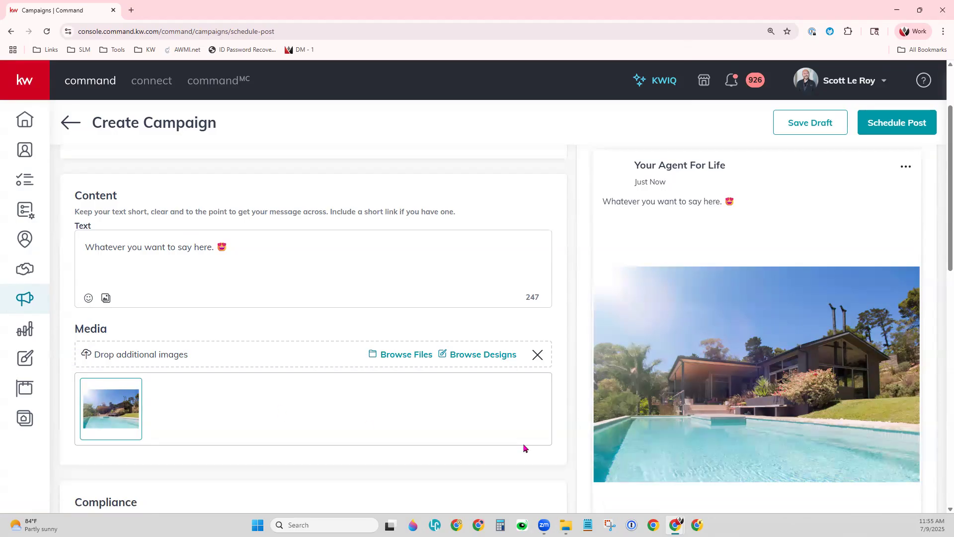
Enable Include Ownership Statement and Include DBA Logo in the Compliance section.
{"action": "scroll", "coordinate": [234, 409], "scroll_direction": "down", "scroll_amount": 2}
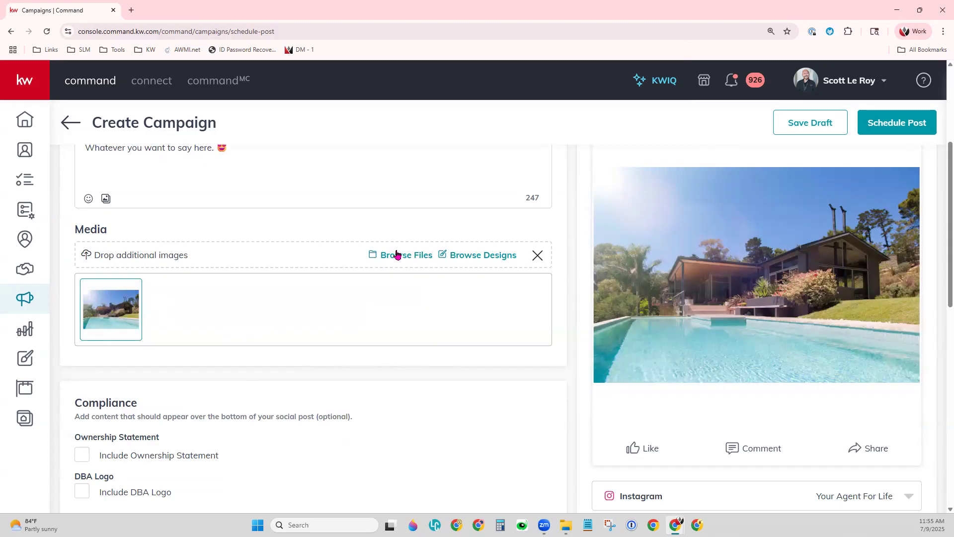
{"action": "scroll", "coordinate": [471, 388], "scroll_direction": "down", "scroll_amount": 4}
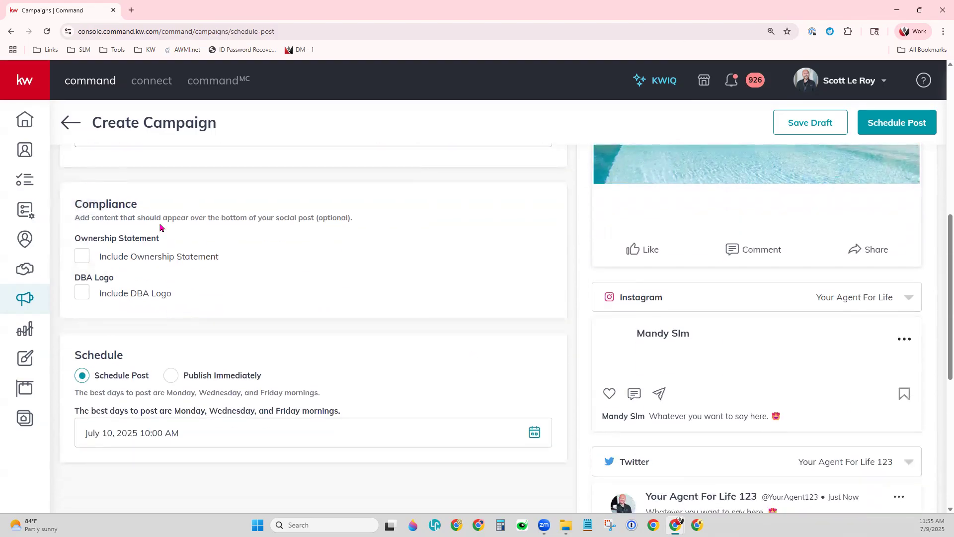
{"action": "scroll", "coordinate": [328, 379], "scroll_direction": "up", "scroll_amount": 2}
{"action": "scroll", "coordinate": [328, 379], "scroll_direction": "up", "scroll_amount": 1}
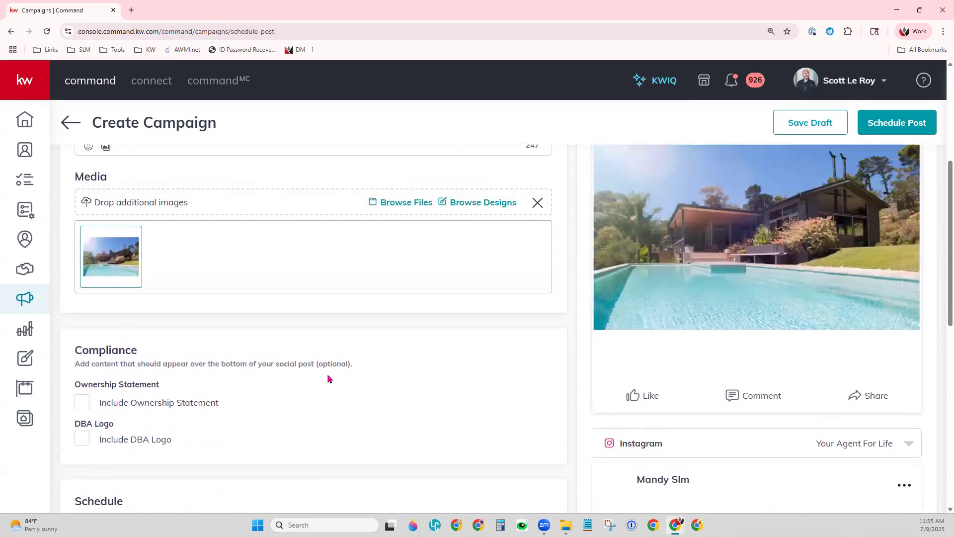
{"action": "left_click", "coordinate": [82, 404]}
{"action": "left_click", "coordinate": [82, 487]}
{"action": "scroll", "coordinate": [257, 475], "scroll_direction": "down", "scroll_amount": 2}
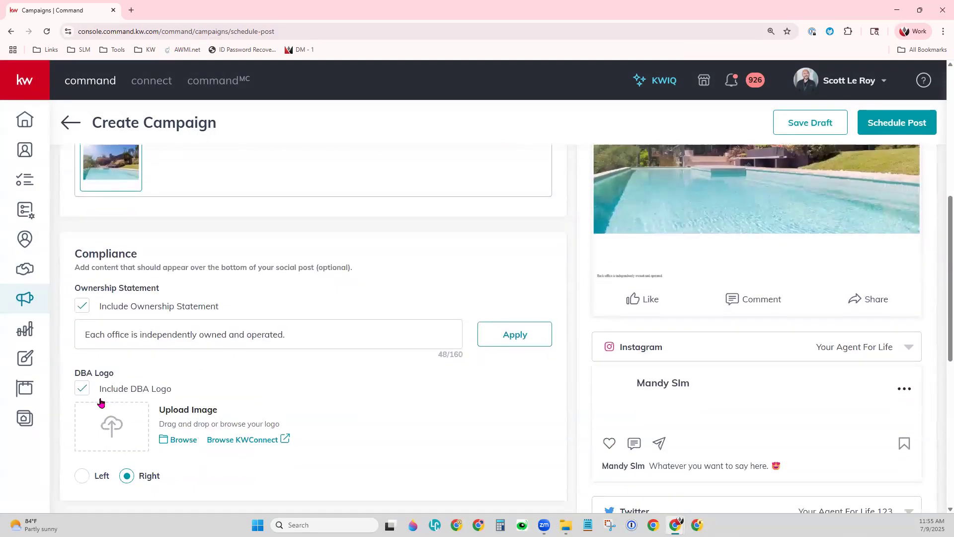
{"action": "scroll", "coordinate": [371, 447], "scroll_direction": "up", "scroll_amount": 6}
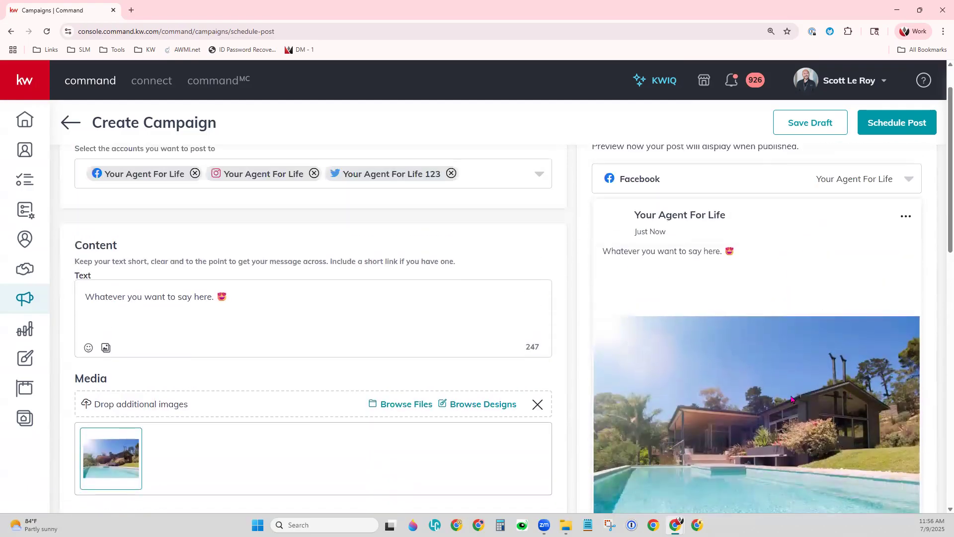
{"action": "scroll", "coordinate": [479, 441], "scroll_direction": "down", "scroll_amount": 7}
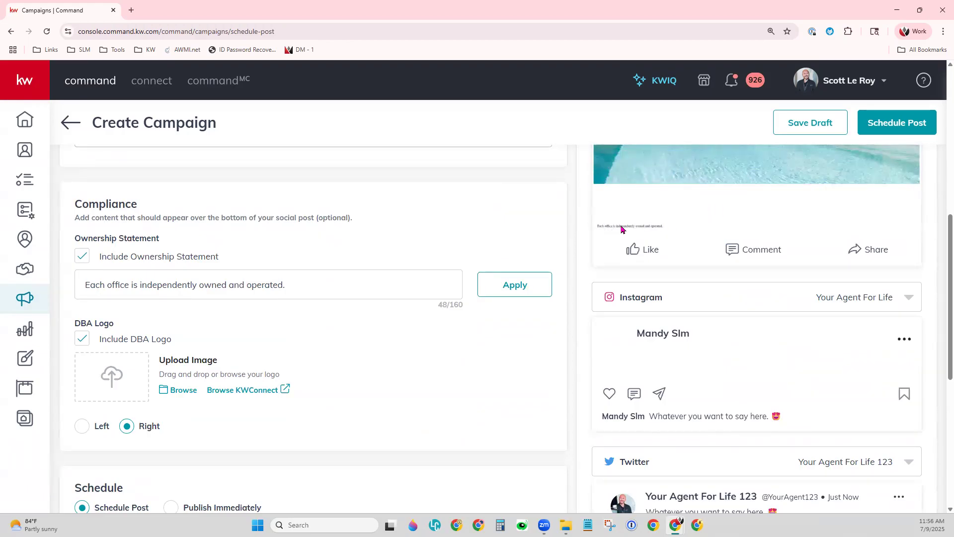
{"action": "scroll", "coordinate": [442, 375], "scroll_direction": "down", "scroll_amount": 4}
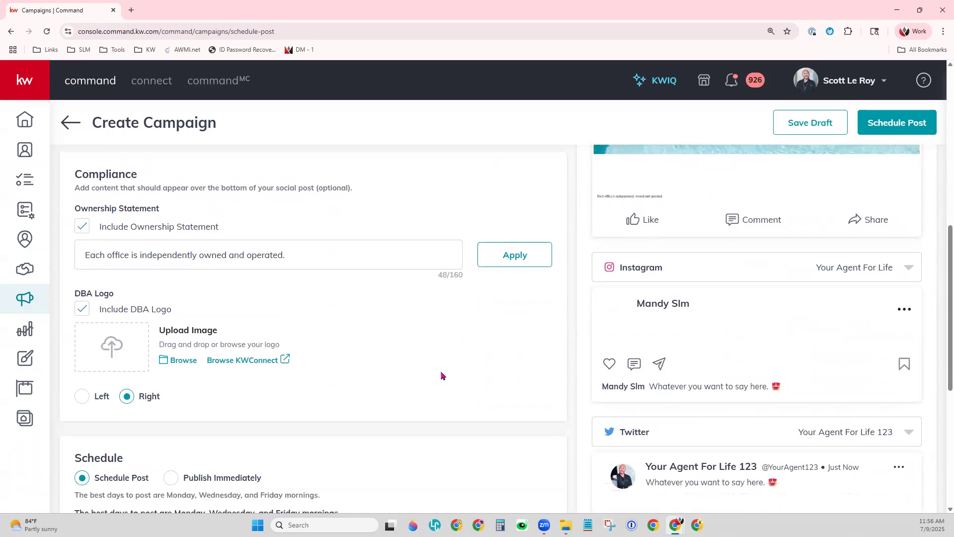
{"action": "scroll", "coordinate": [441, 376], "scroll_direction": "down", "scroll_amount": 1}
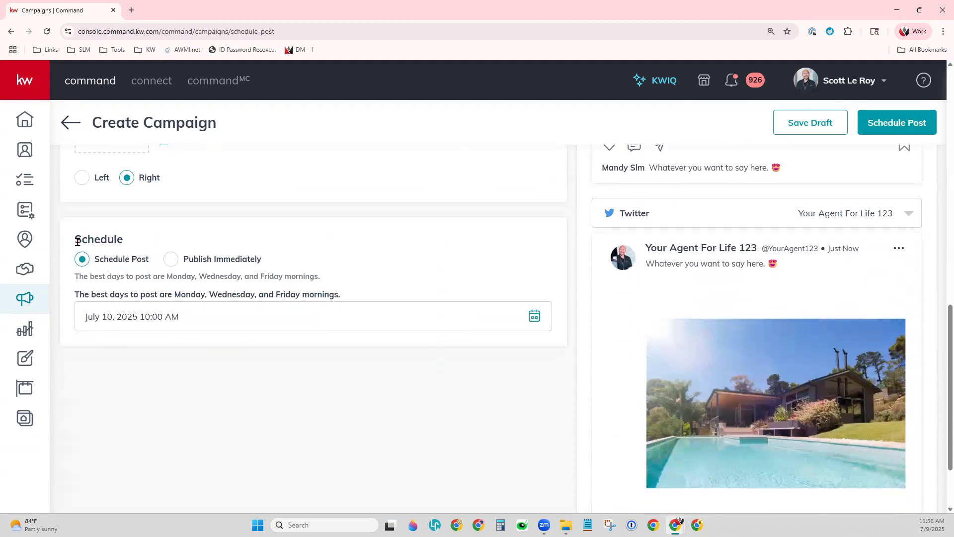
Schedule the post for July 24, 2025 at 10:00 AM.
{"action": "left_click", "coordinate": [125, 316]}
{"action": "left_click", "coordinate": [202, 484]}
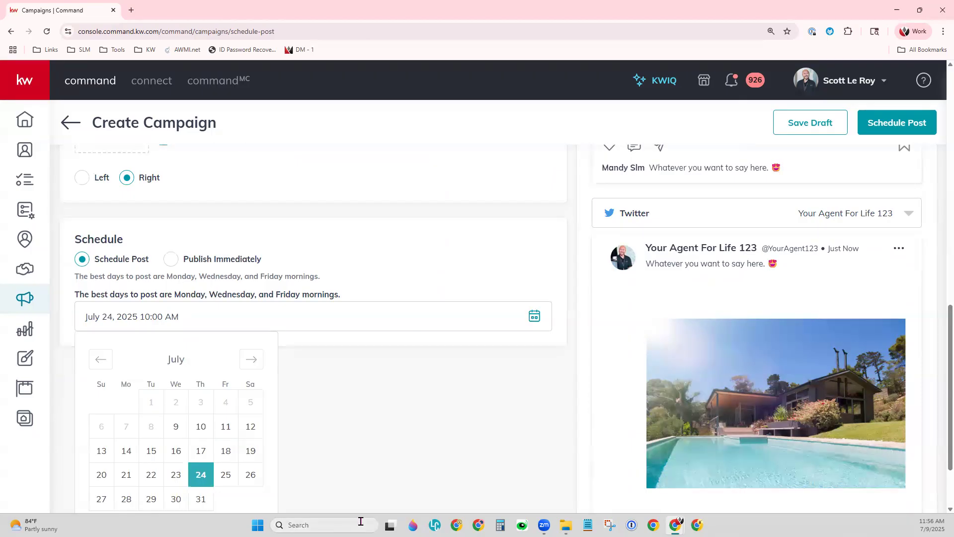
{"action": "left_click", "coordinate": [374, 487]}
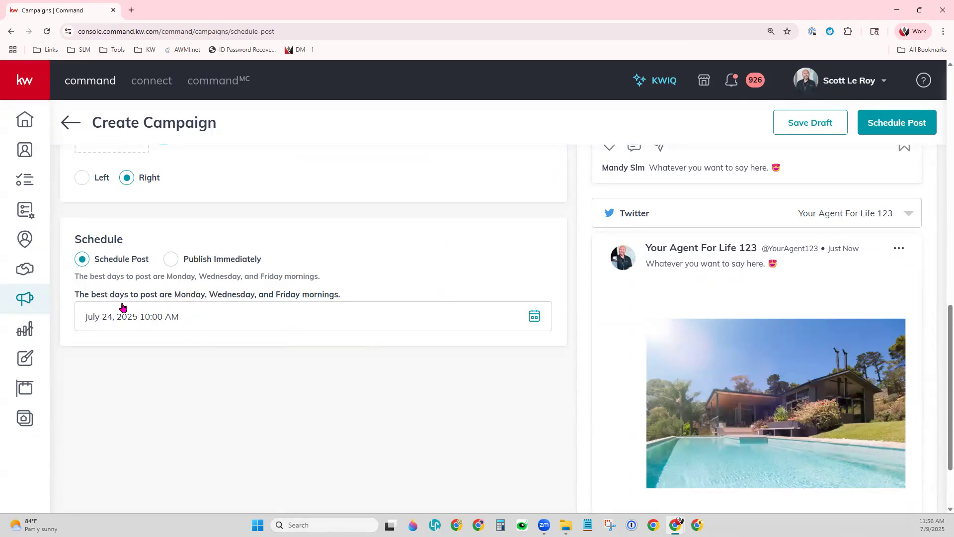
{"action": "left_click", "coordinate": [212, 323]}
{"action": "scroll", "coordinate": [204, 427], "scroll_direction": "down", "scroll_amount": 2}
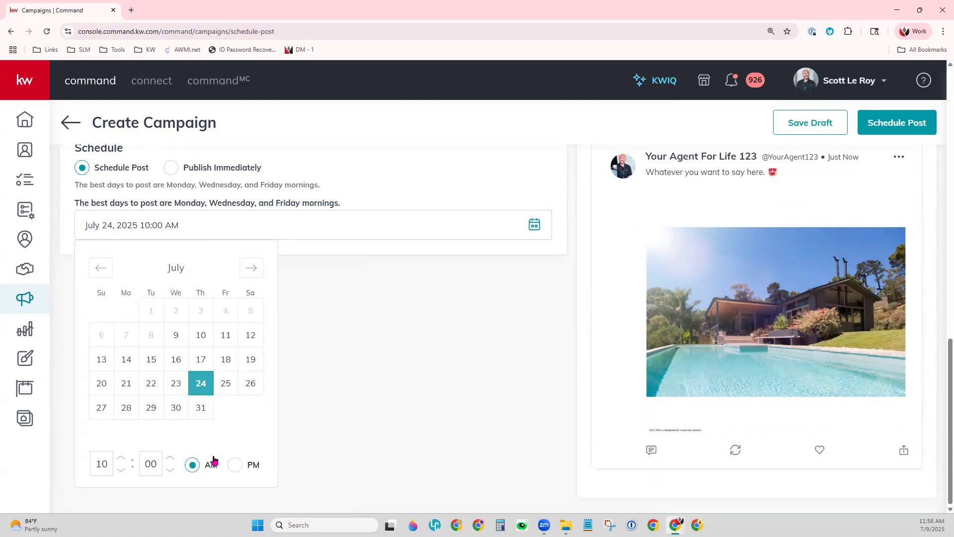
{"action": "left_click", "coordinate": [363, 416]}
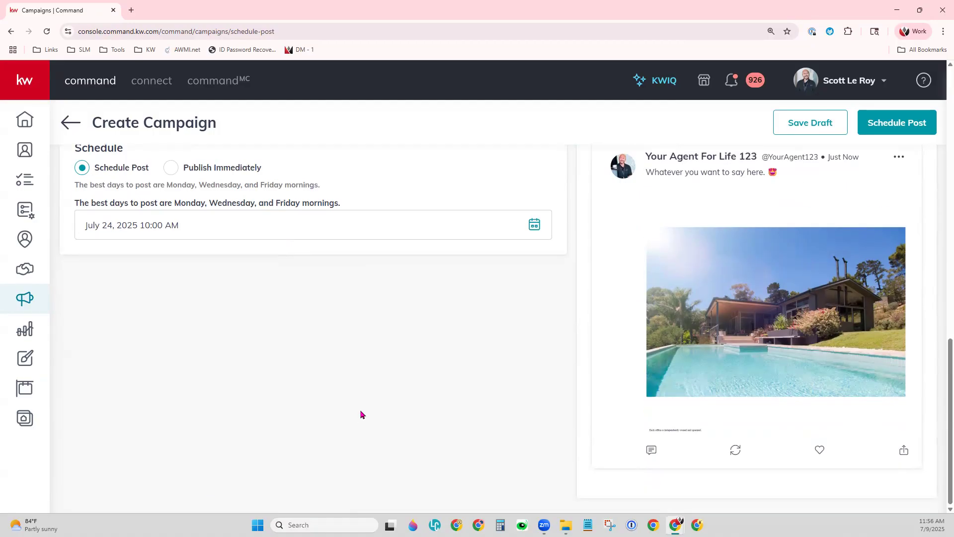
Save the post as Facebook, Instagram and Twitter drafts and confirm.
{"action": "scroll", "coordinate": [361, 415], "scroll_direction": "up", "scroll_amount": 4}
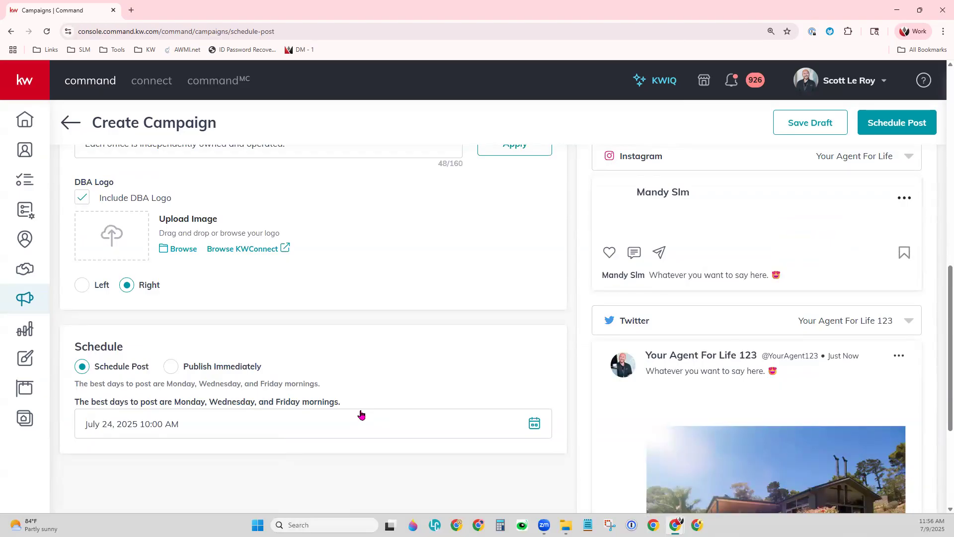
{"action": "scroll", "coordinate": [361, 414], "scroll_direction": "up", "scroll_amount": 10}
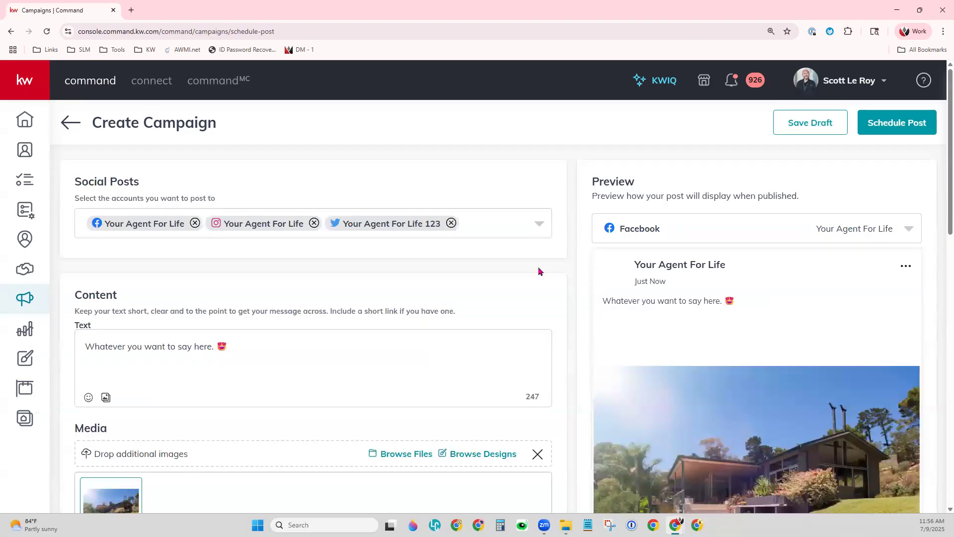
{"action": "left_click", "coordinate": [821, 123]}
{"action": "left_click", "coordinate": [547, 326]}
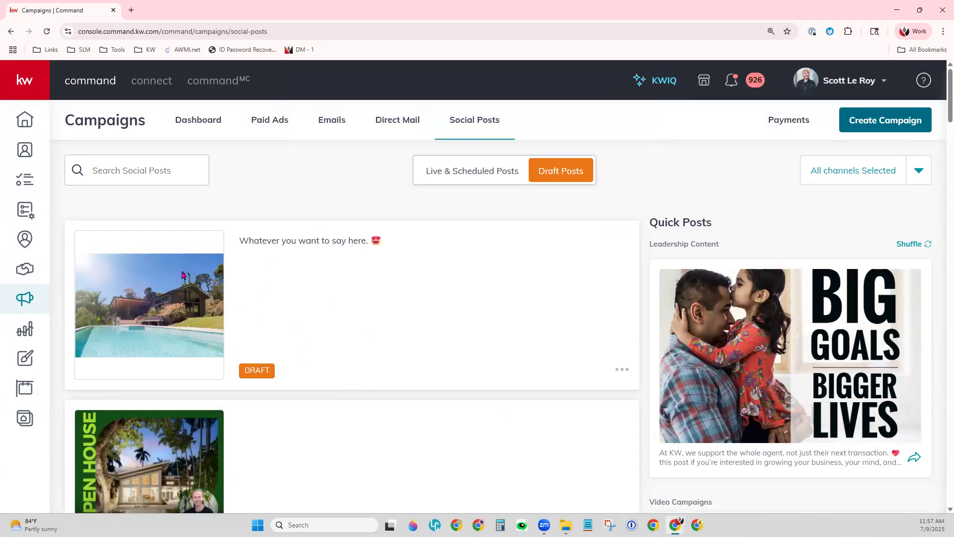
Switch to the Live & Scheduled Posts week calendar for July 06 – July 12.
{"action": "left_click", "coordinate": [483, 185]}
{"action": "scroll", "coordinate": [456, 422], "scroll_direction": "down", "scroll_amount": 8}
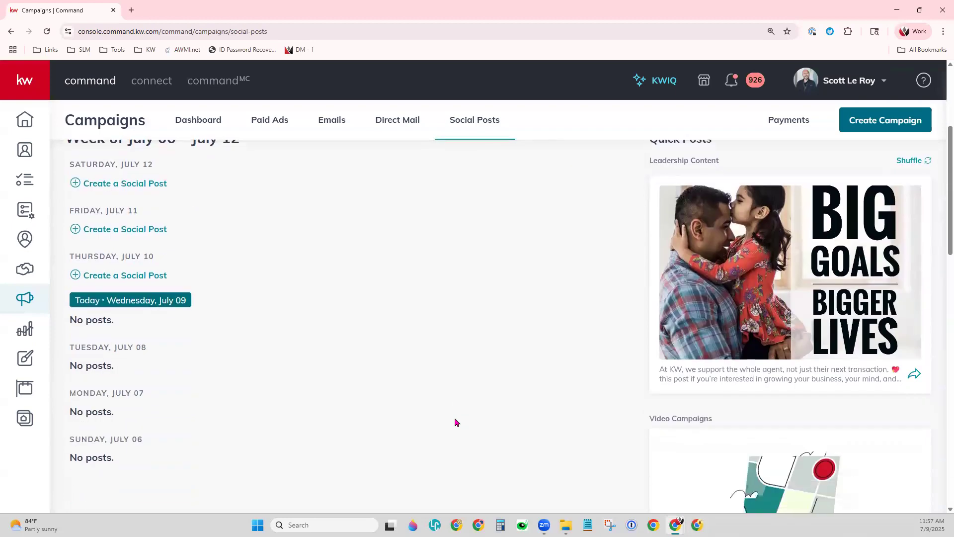
{"action": "scroll", "coordinate": [456, 422], "scroll_direction": "up", "scroll_amount": 7}
{"action": "scroll", "coordinate": [456, 422], "scroll_direction": "up", "scroll_amount": 1}
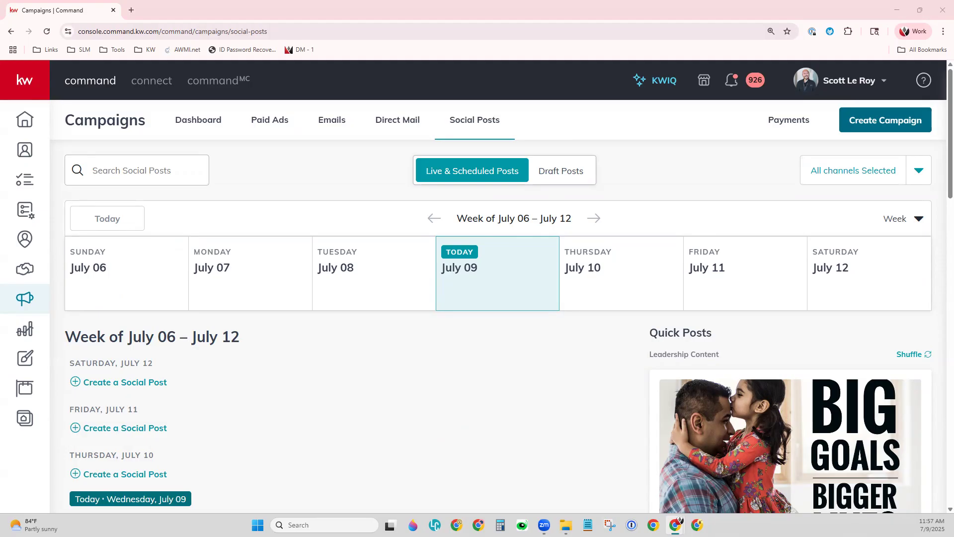
{"action": "left_click", "coordinate": [131, 10]}
{"action": "type", "text": "scottlero"}
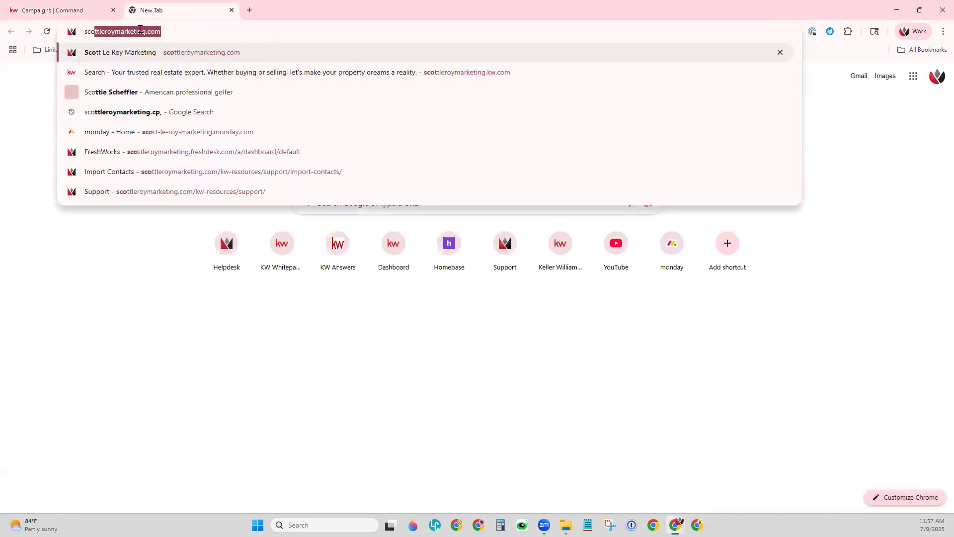
{"action": "type", "text": "ymarketing.co"}
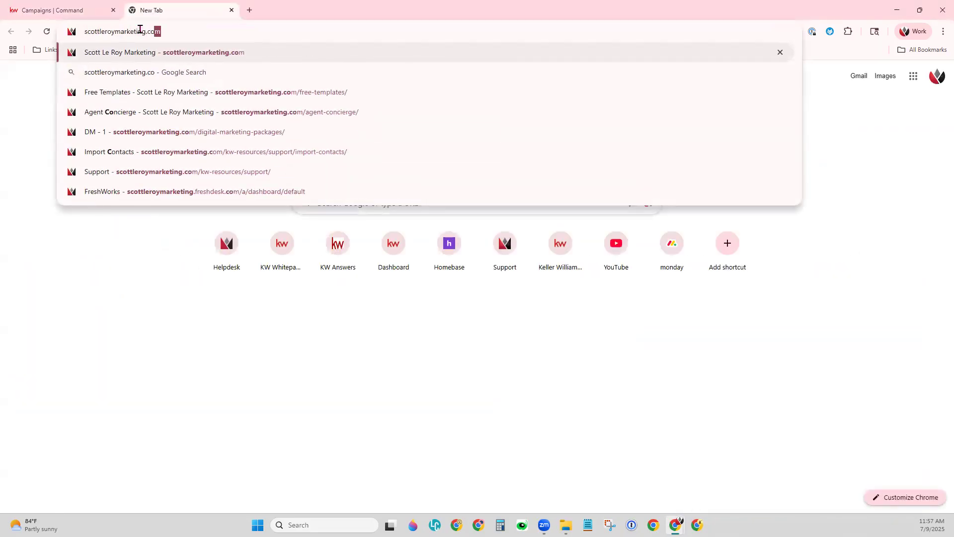
{"action": "key", "text": "Return"}
{"action": "scroll", "coordinate": [444, 289], "scroll_direction": "down", "scroll_amount": 4}
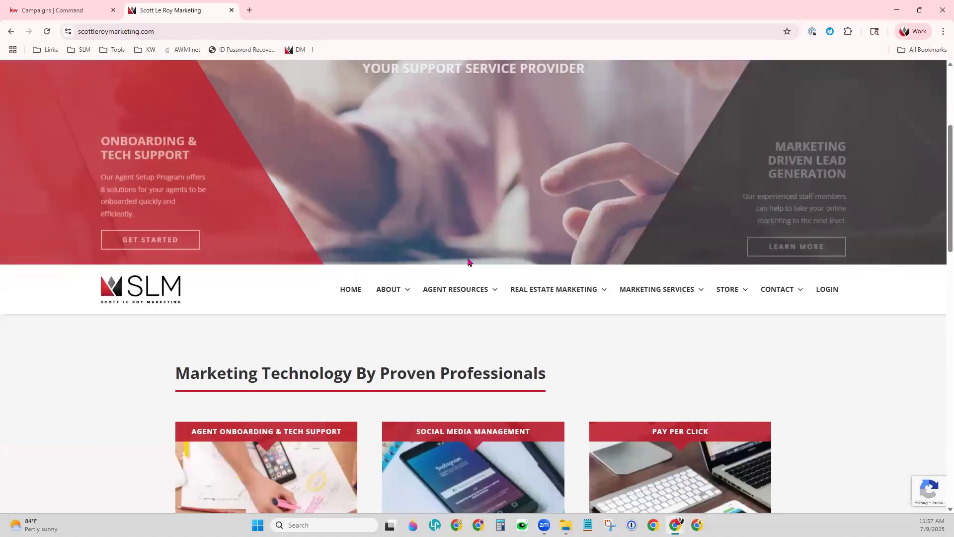
{"action": "left_click", "coordinate": [444, 289]}
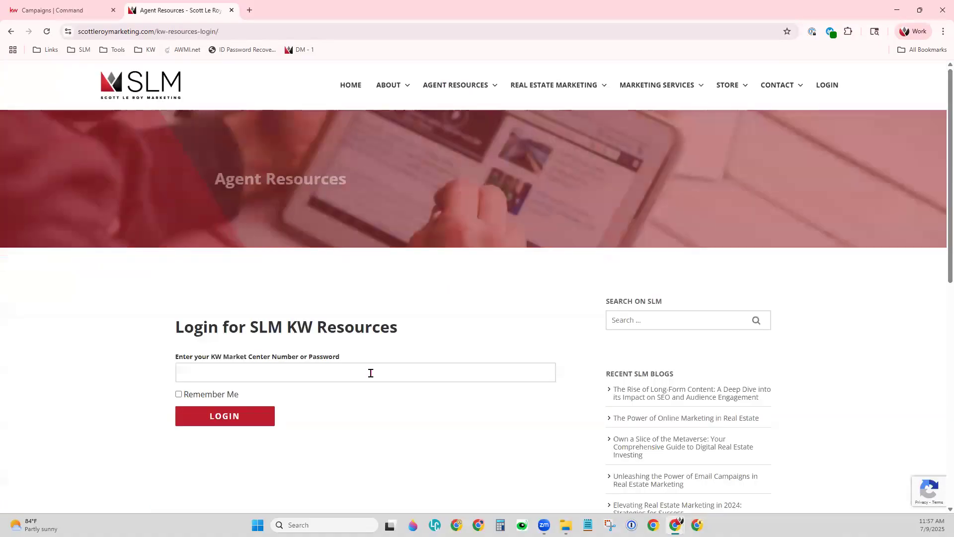
{"action": "left_click", "coordinate": [370, 373]}
{"action": "type", "text": "173"}
{"action": "left_click", "coordinate": [205, 418]}
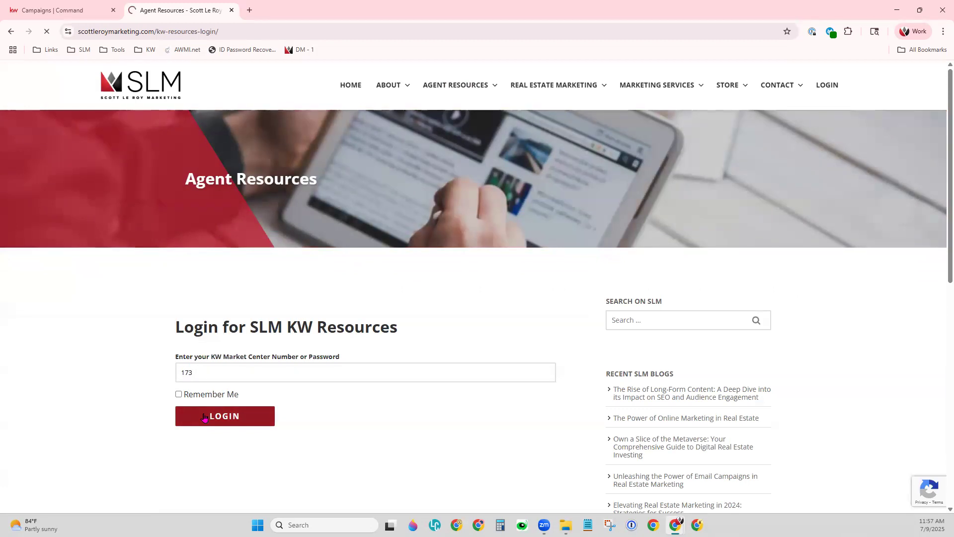
{"action": "mouse_move", "coordinate": [368, 87]}
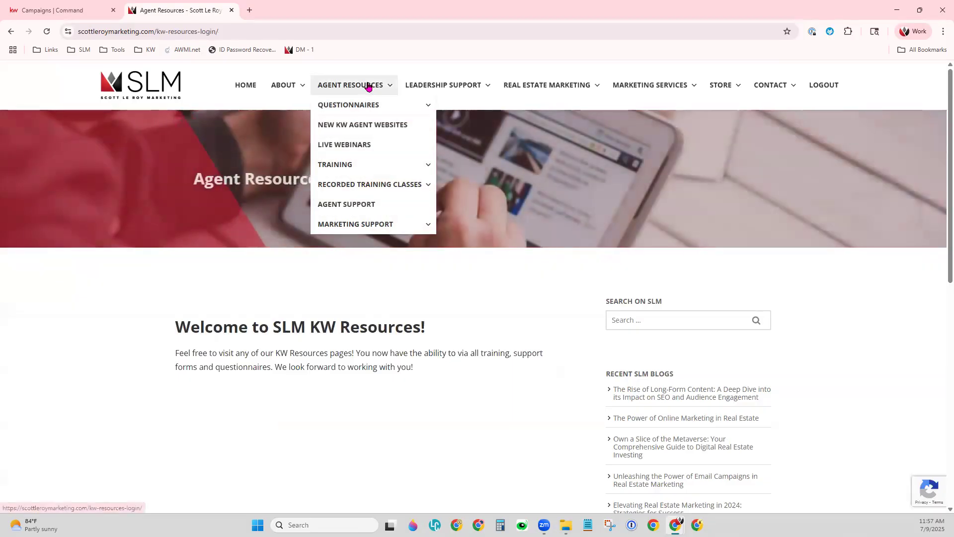
{"action": "mouse_move", "coordinate": [362, 230]}
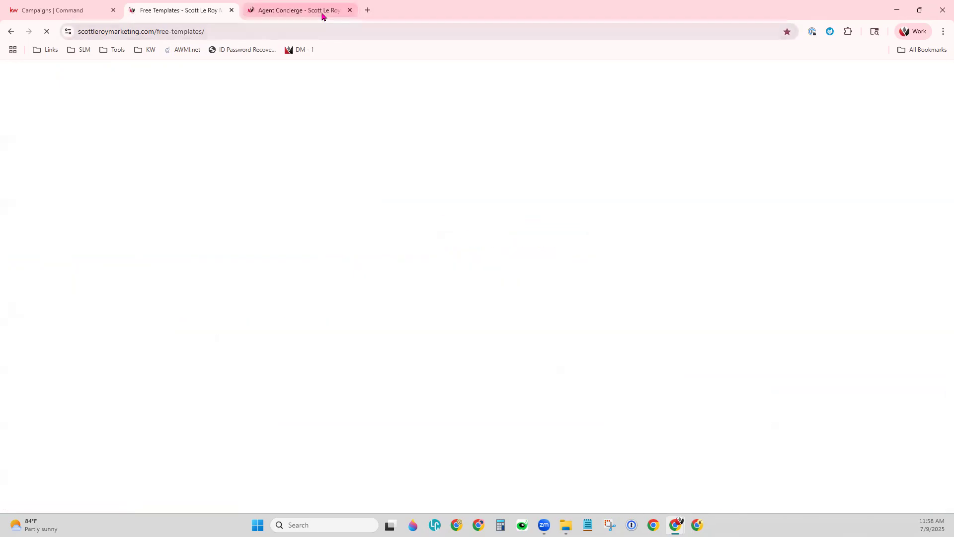
{"action": "left_click", "coordinate": [324, 10]}
{"action": "right_click", "coordinate": [324, 31]}
{"action": "left_click", "coordinate": [354, 125]}
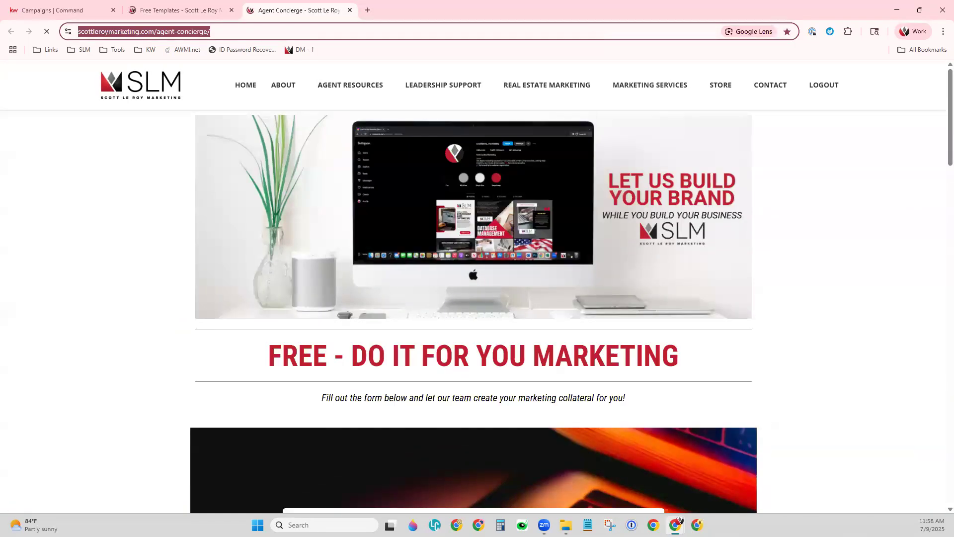
{"action": "left_click", "coordinate": [159, 9]}
{"action": "right_click", "coordinate": [213, 31]}
{"action": "left_click", "coordinate": [265, 127]}
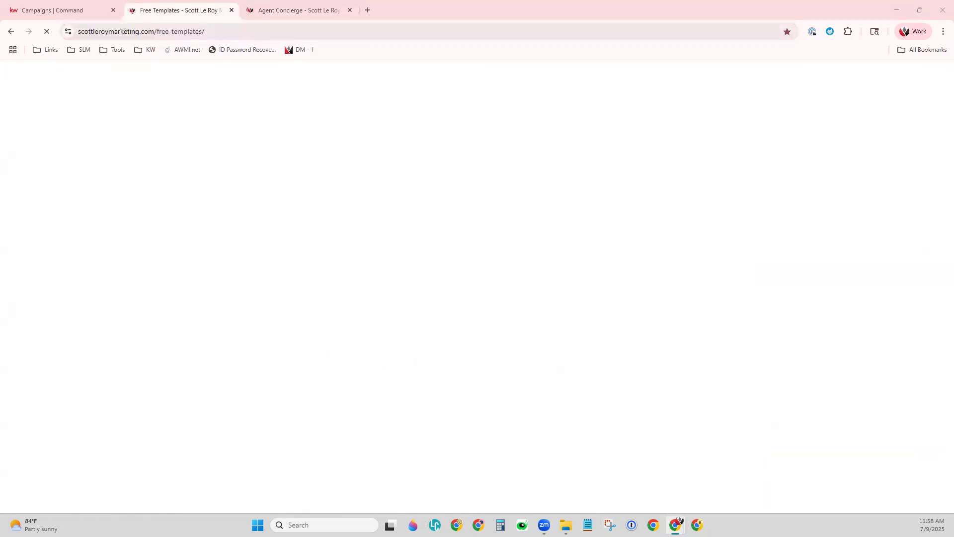
{"action": "left_click", "coordinate": [231, 11]}
{"action": "left_click", "coordinate": [232, 10]}
{"action": "left_click", "coordinate": [231, 10]}
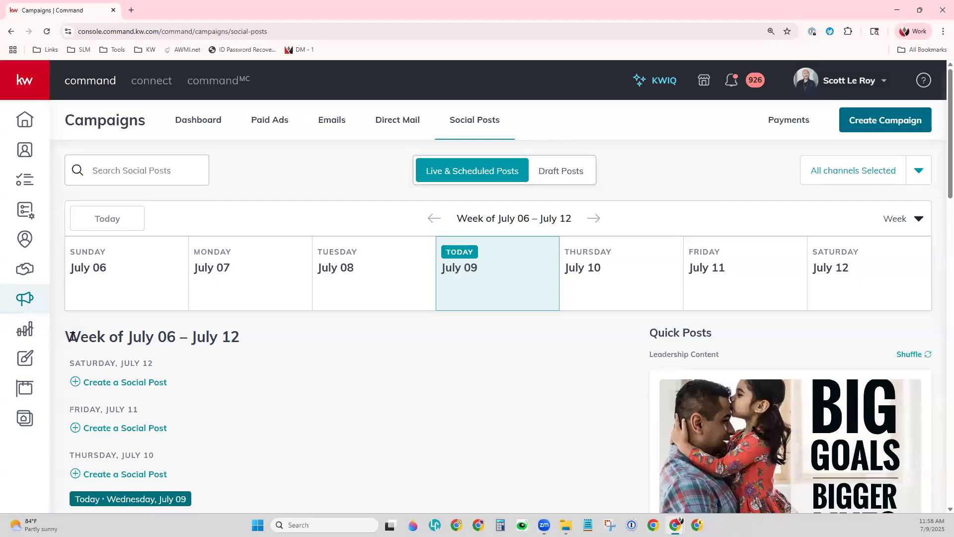
Start a new Social design from Designs and continue to the Mega Agent Camp 2025 templates.
{"action": "left_click", "coordinate": [25, 359]}
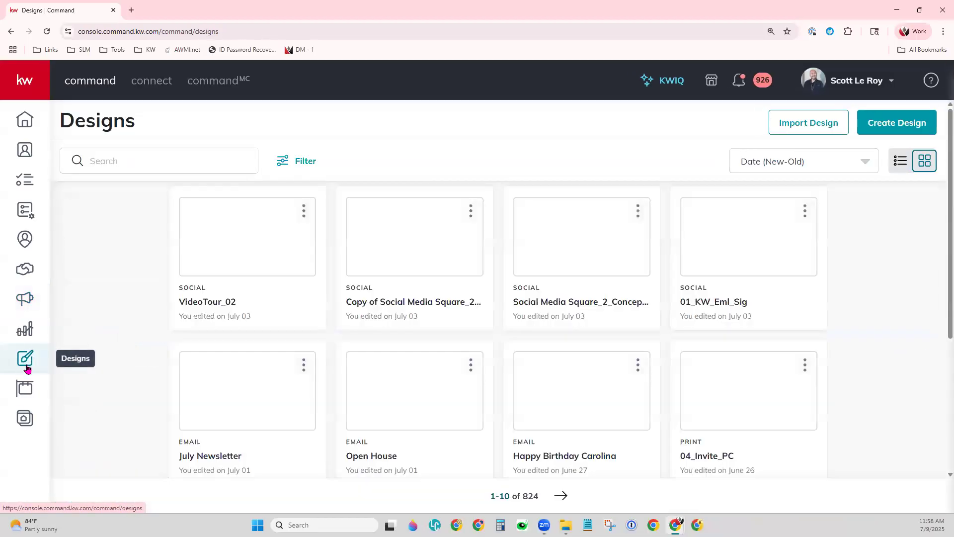
{"action": "left_click", "coordinate": [889, 130]}
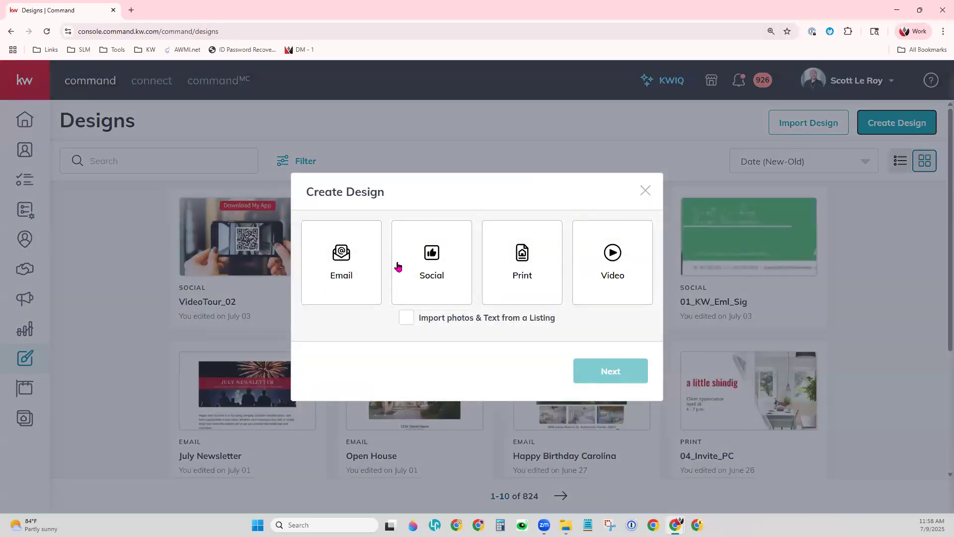
{"action": "left_click", "coordinate": [439, 267]}
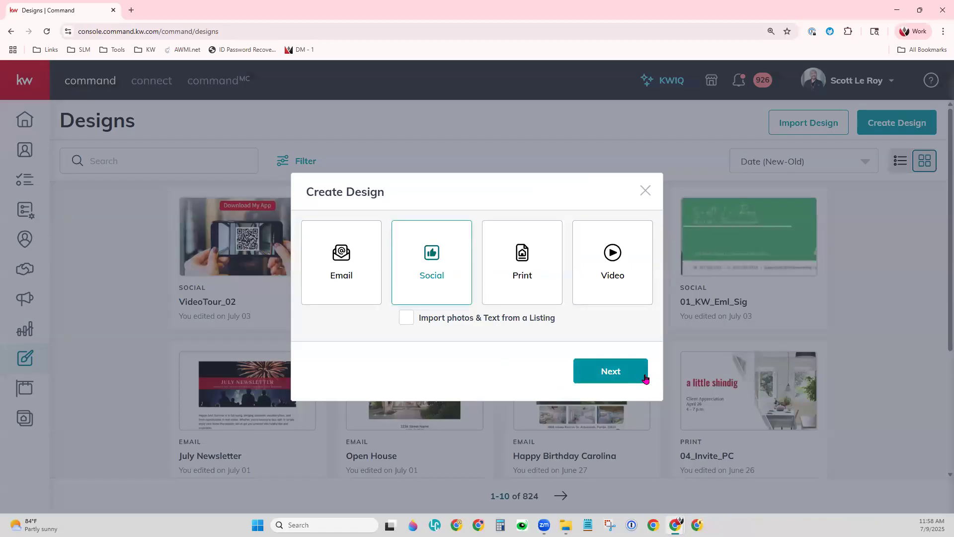
{"action": "left_click", "coordinate": [646, 377]}
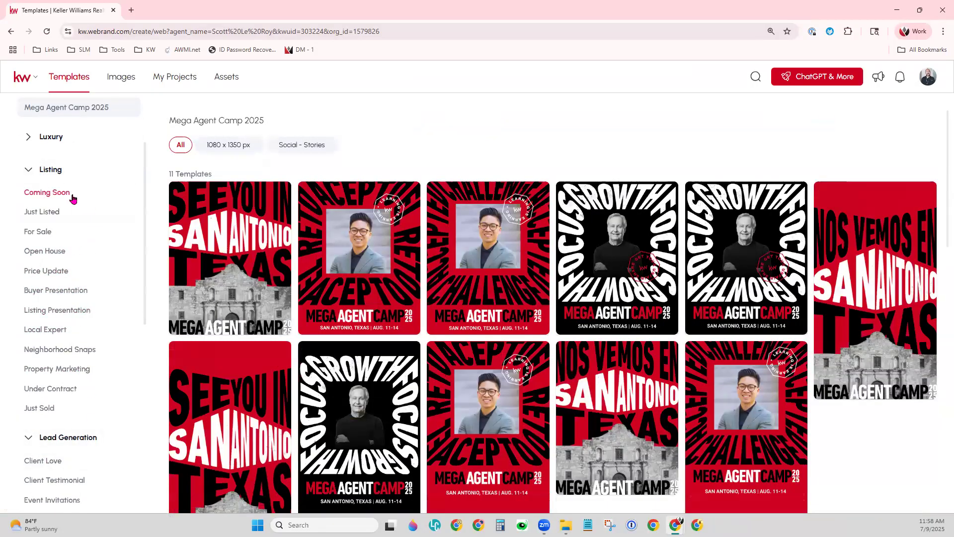
Filter Market Expert templates to Social - Square 1080 x 1080 px, then open a new browser tab.
{"action": "scroll", "coordinate": [78, 389], "scroll_direction": "down", "scroll_amount": 4}
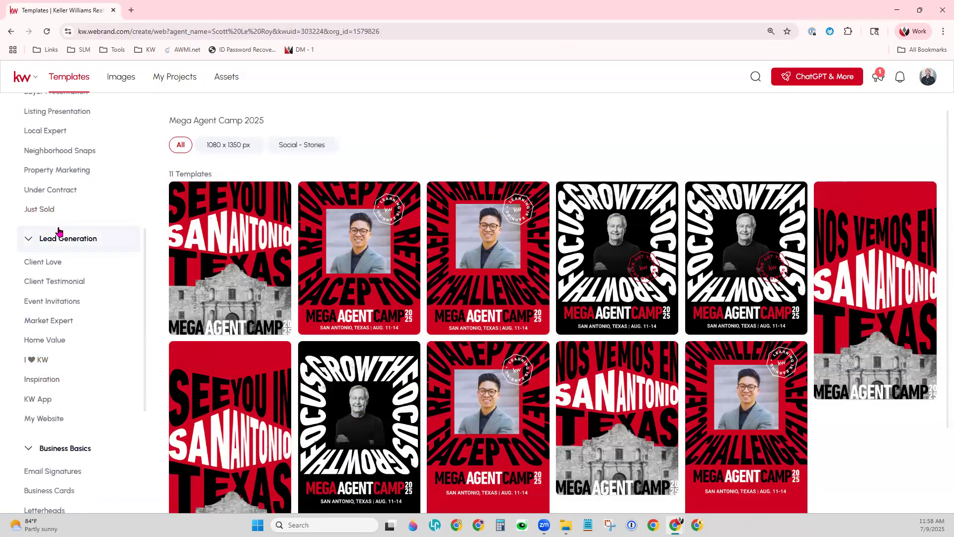
{"action": "left_click", "coordinate": [53, 302]}
{"action": "left_click", "coordinate": [48, 320]}
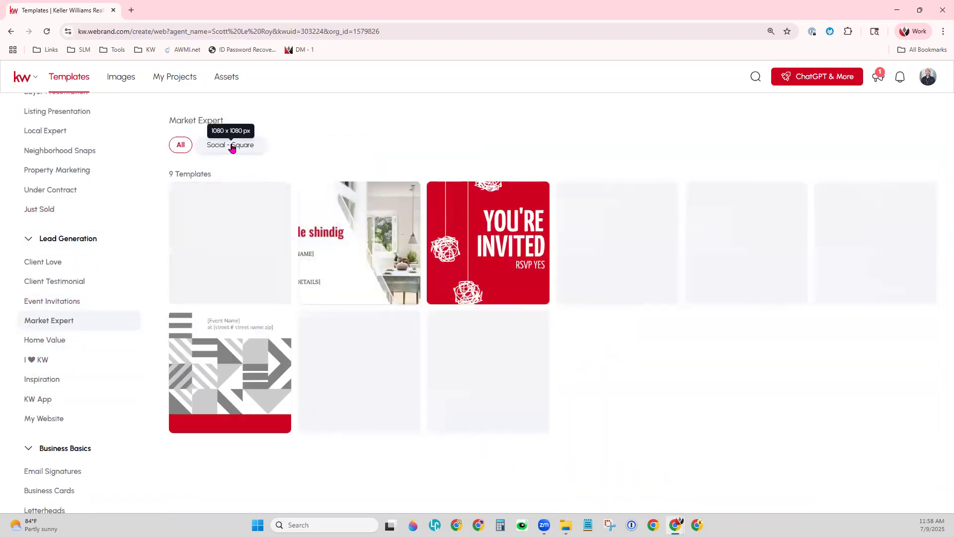
{"action": "left_click", "coordinate": [229, 147]}
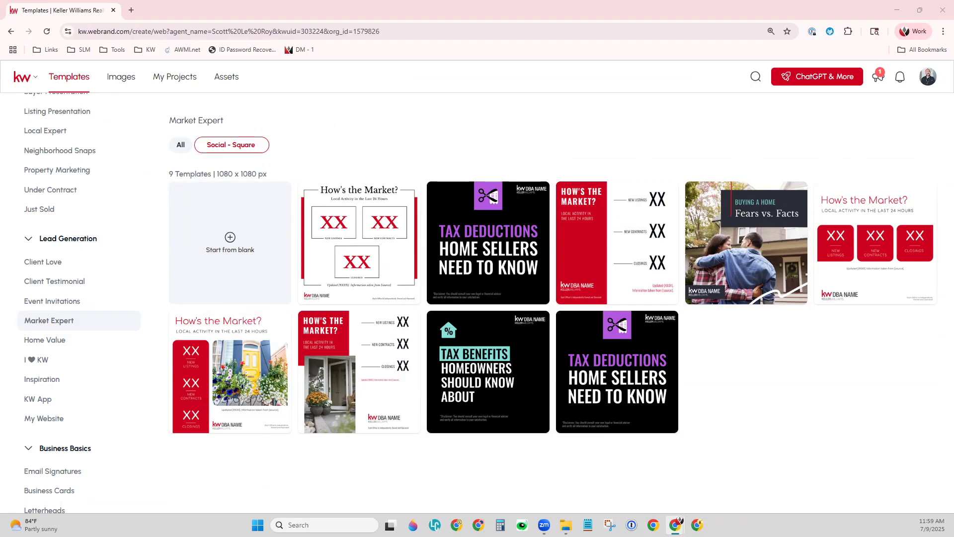
{"action": "left_click", "coordinate": [131, 10]}
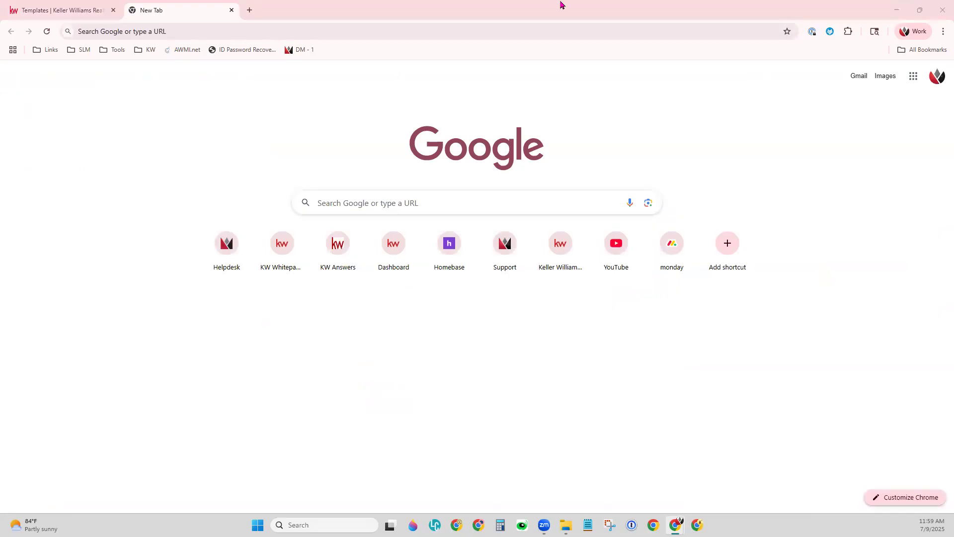
Visit pexels.com and copy its web address.
{"action": "left_click", "coordinate": [284, 30]}
{"action": "type", "text": "pexels.com"}
{"action": "key", "text": "Return"}
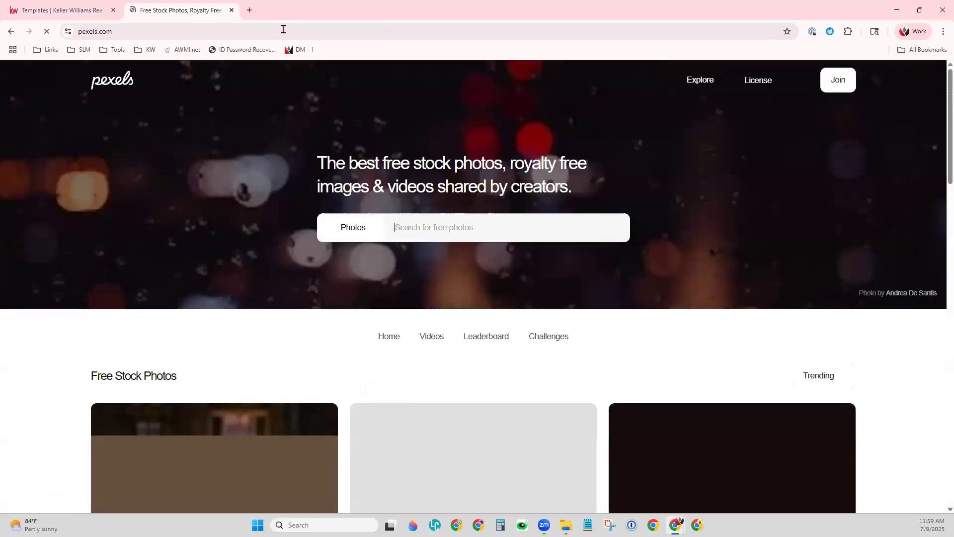
{"action": "right_click", "coordinate": [148, 31]}
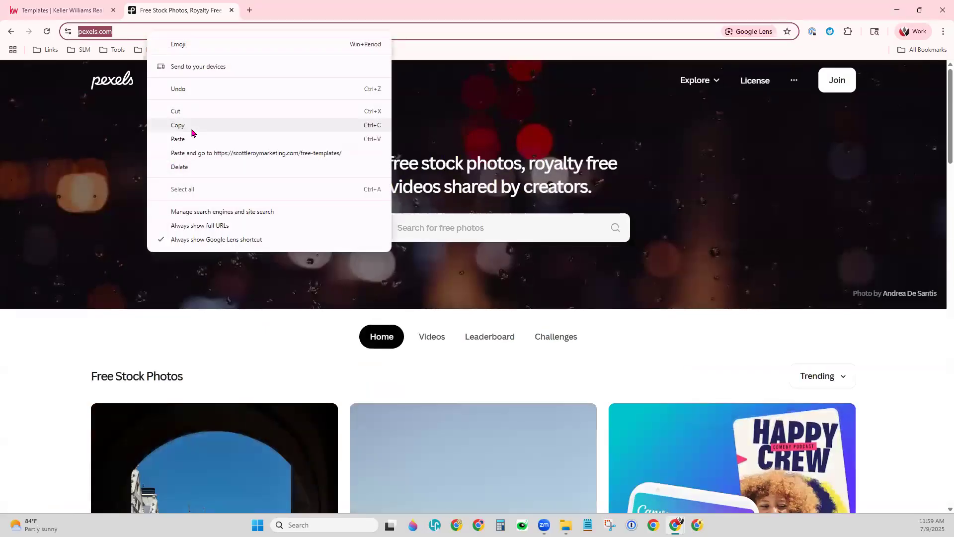
{"action": "left_click", "coordinate": [192, 125]}
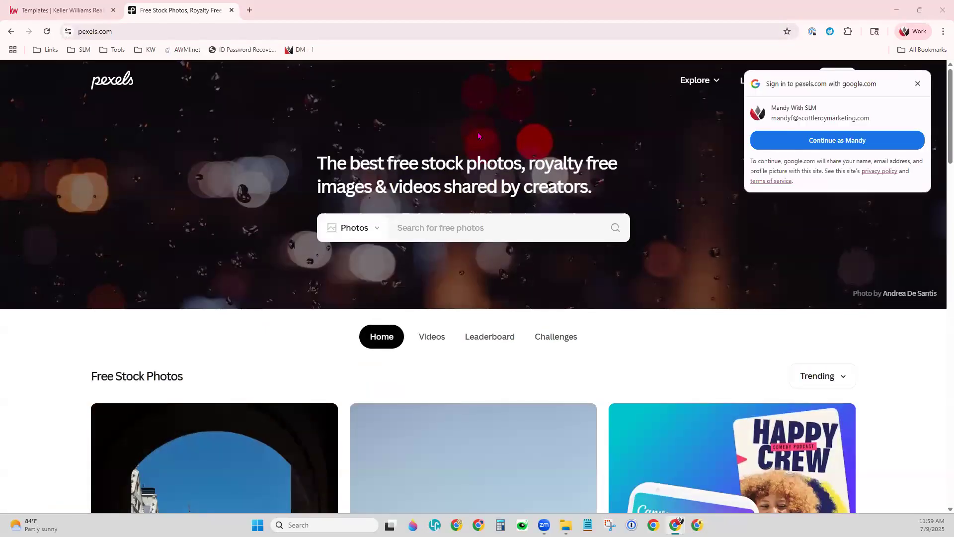
{"action": "left_click", "coordinate": [918, 83]}
{"action": "key", "text": "ctrl+l"}
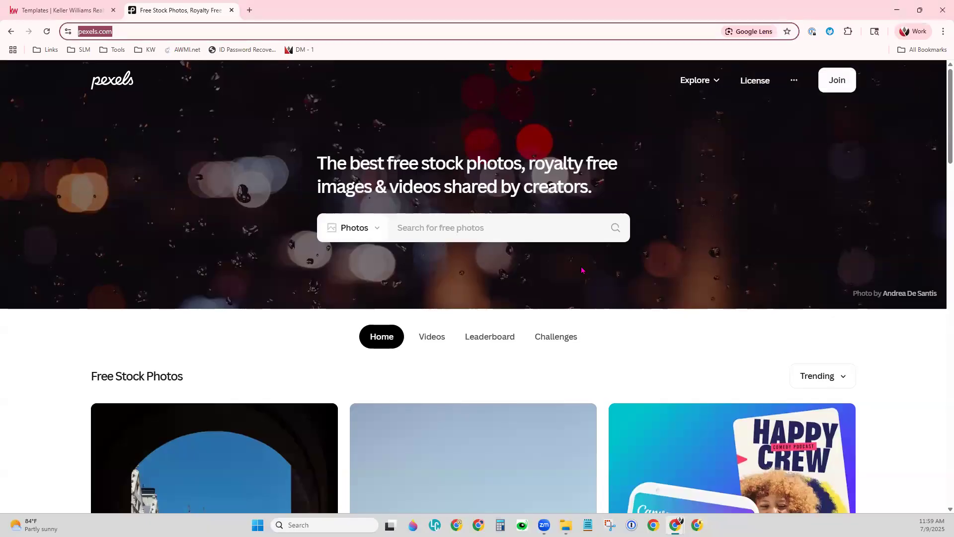
{"action": "scroll", "coordinate": [582, 269], "scroll_direction": "down", "scroll_amount": 15}
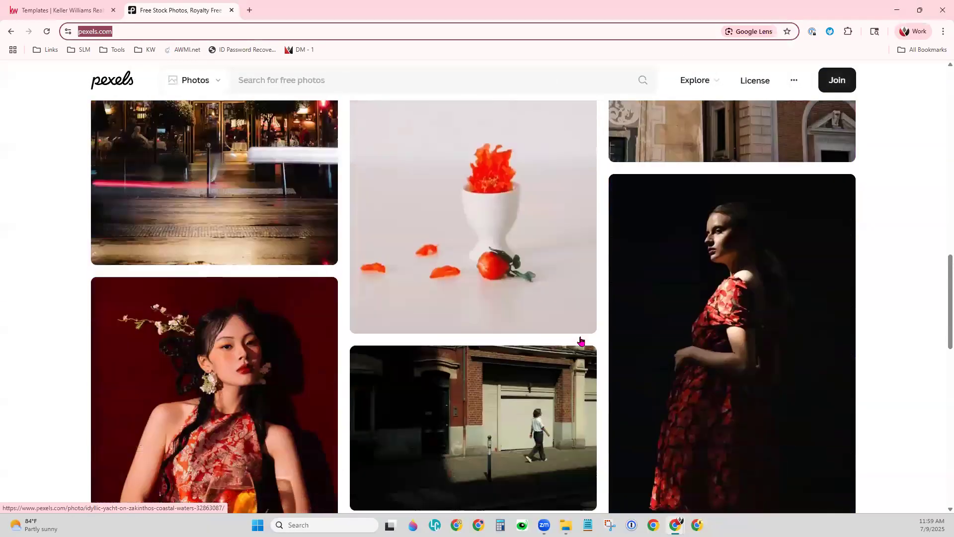
{"action": "scroll", "coordinate": [581, 341], "scroll_direction": "down", "scroll_amount": 5}
{"action": "scroll", "coordinate": [581, 341], "scroll_direction": "up", "scroll_amount": 10}
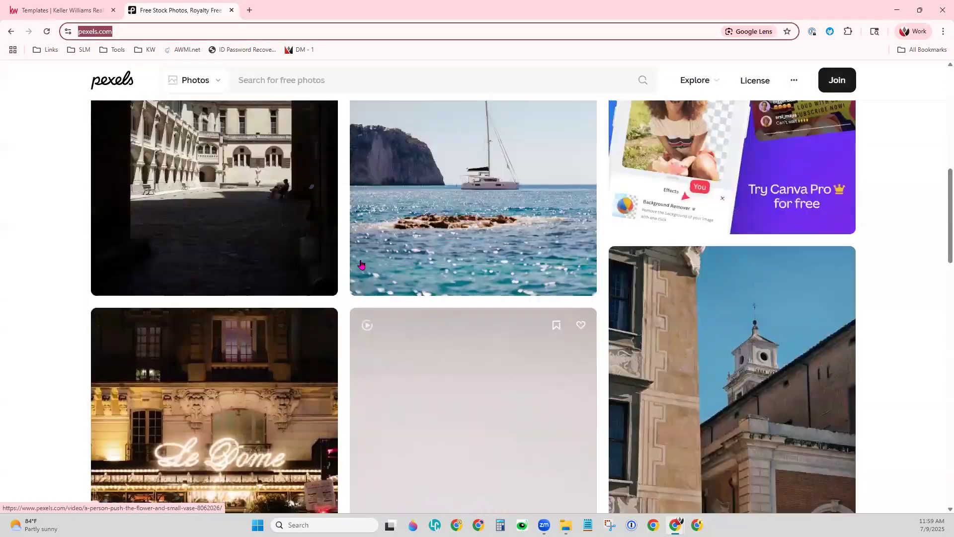
{"action": "scroll", "coordinate": [358, 262], "scroll_direction": "up", "scroll_amount": 15}
{"action": "left_click", "coordinate": [470, 234]}
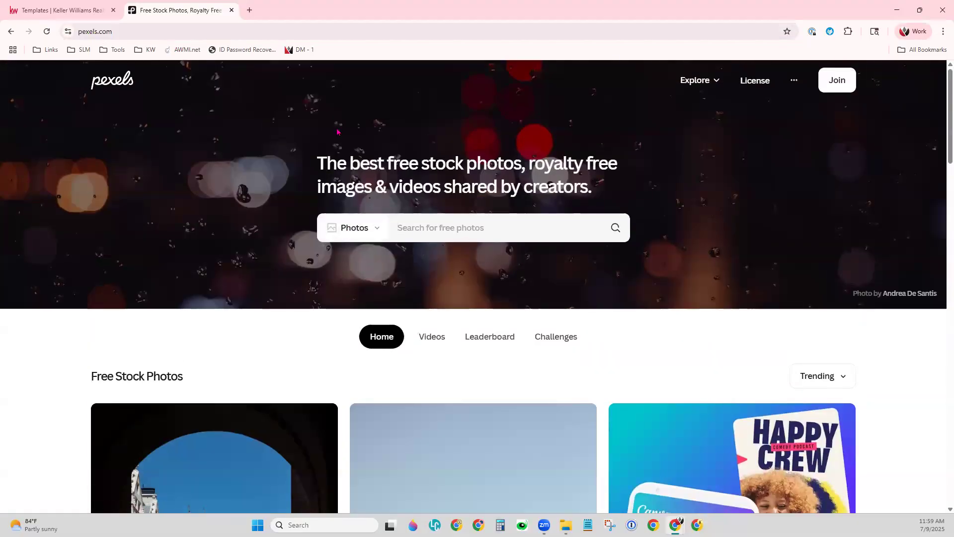
Load unsplash.com in the same tab and copy its web address.
{"action": "left_click", "coordinate": [218, 27]}
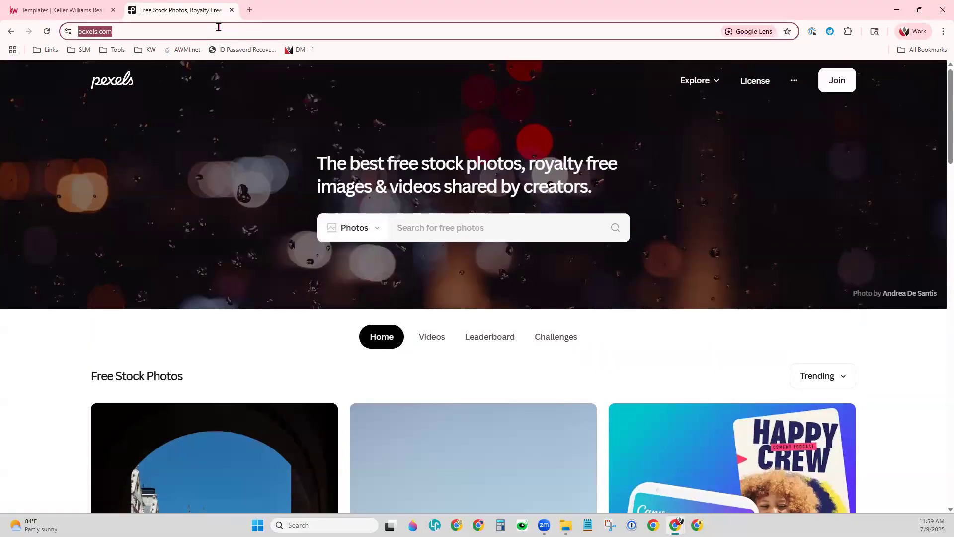
{"action": "type", "text": "unsplah"}
{"action": "key", "text": "BackSpace"}
{"action": "type", "text": "sh."}
{"action": "key", "text": "Return"}
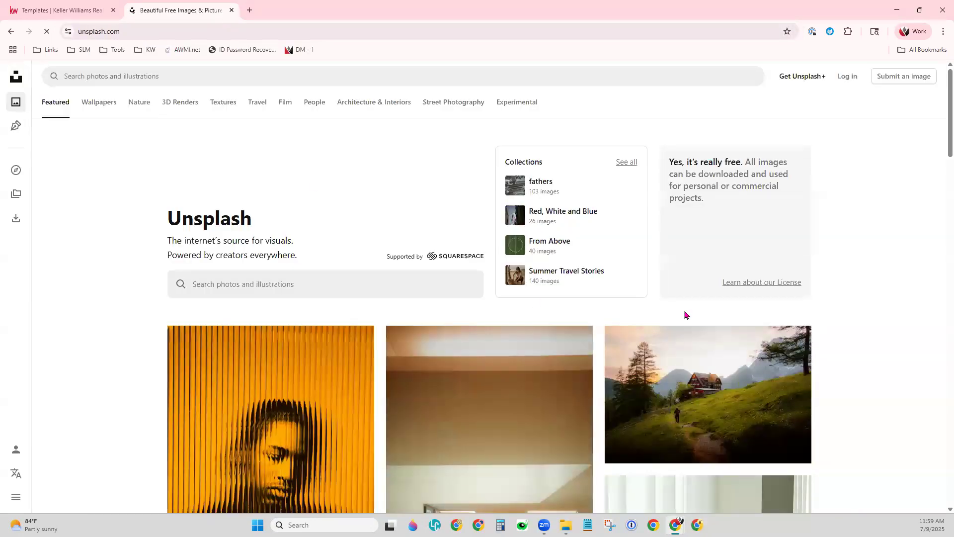
{"action": "right_click", "coordinate": [145, 33]}
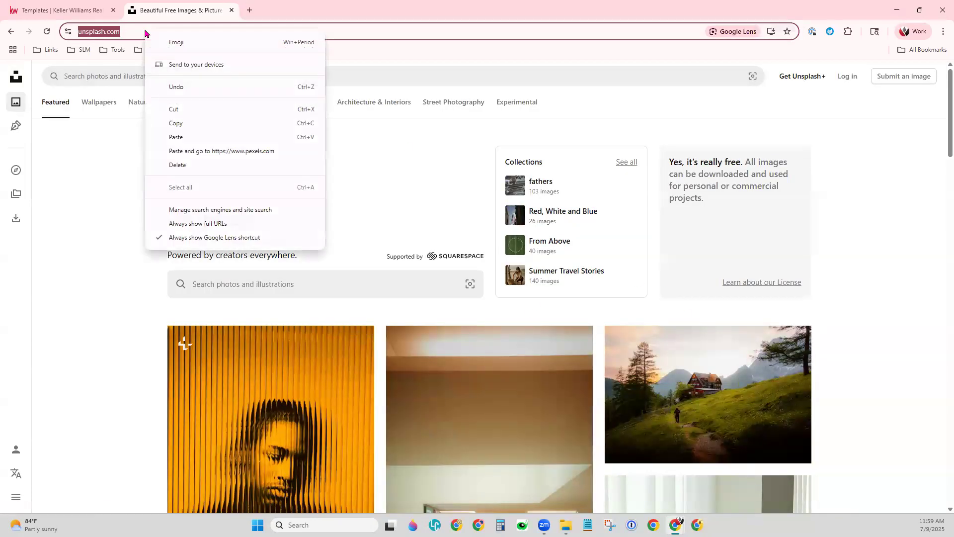
{"action": "left_click", "coordinate": [176, 123]}
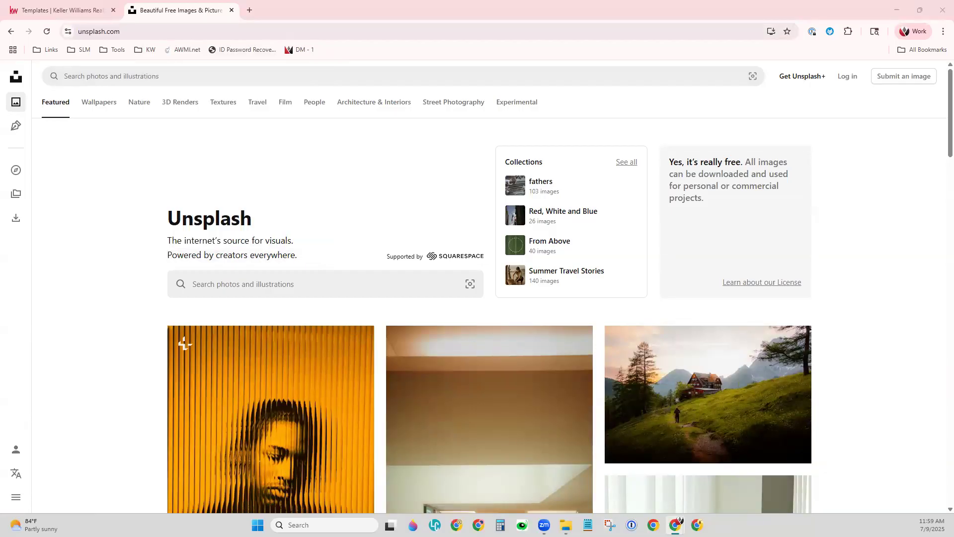